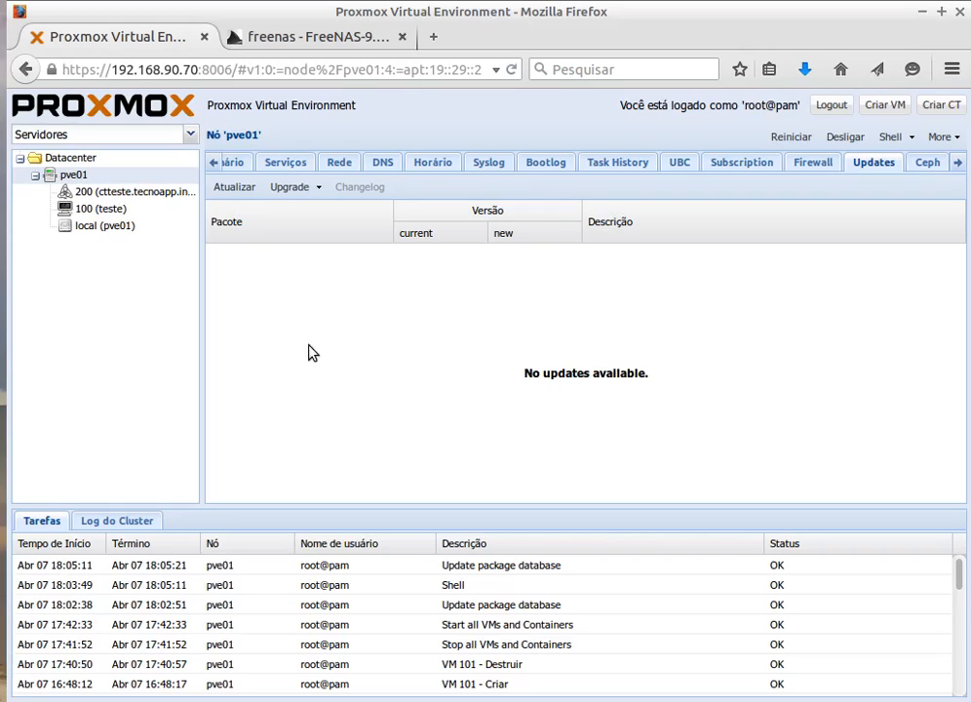
Step: Check the package versions in node pve01's summary, highlighting the pve-manager version, and close the list
click(213, 163)
click(267, 167)
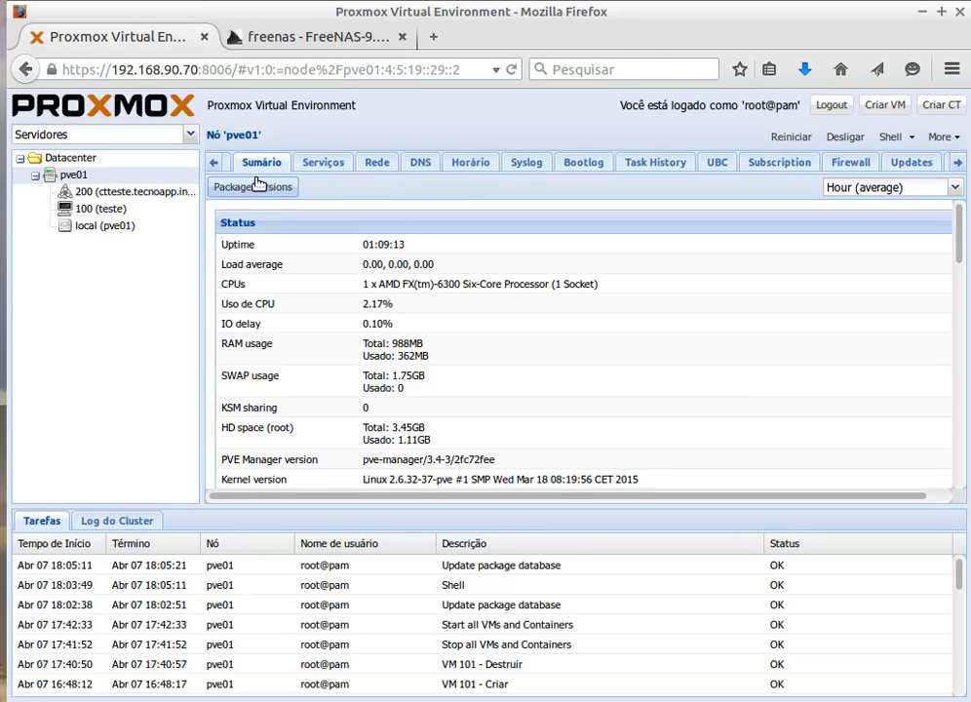
click(258, 186)
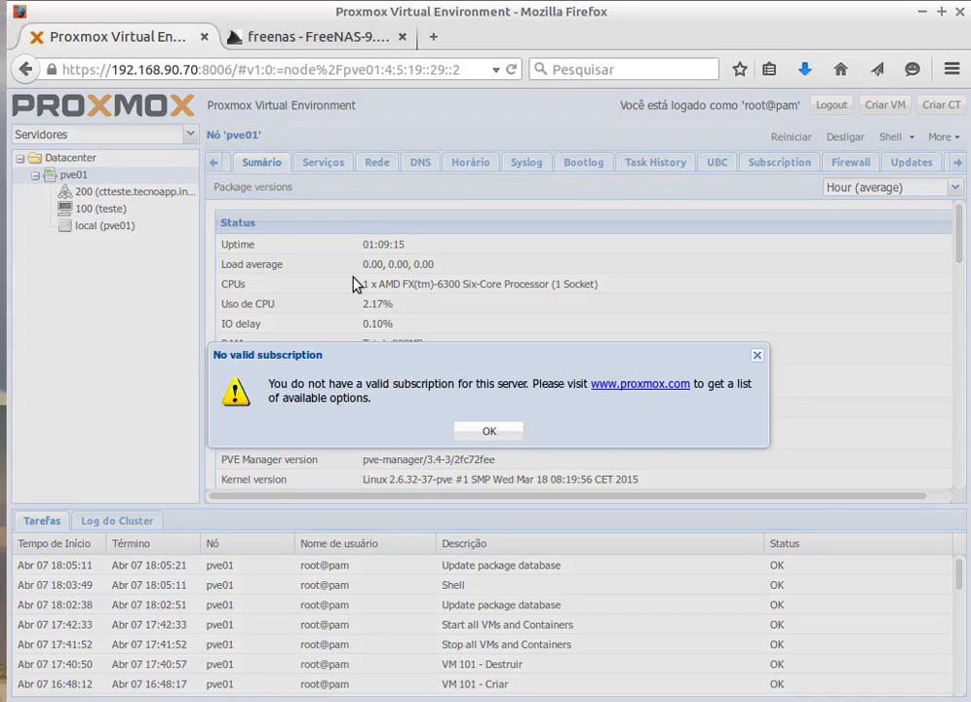
click(490, 435)
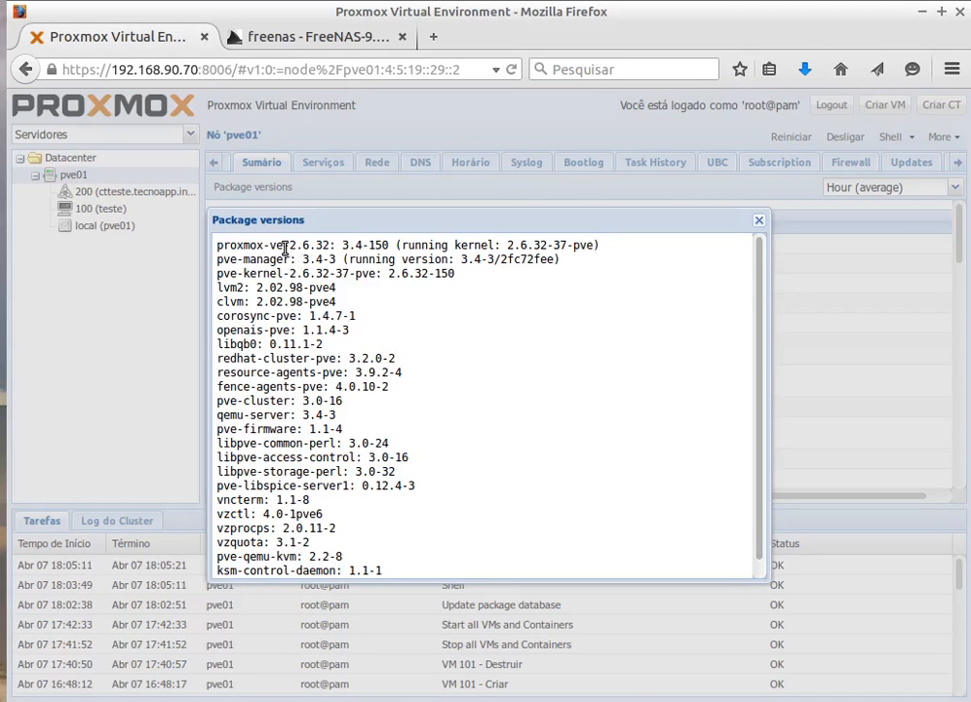
drag(297, 259, 347, 260)
click(340, 257)
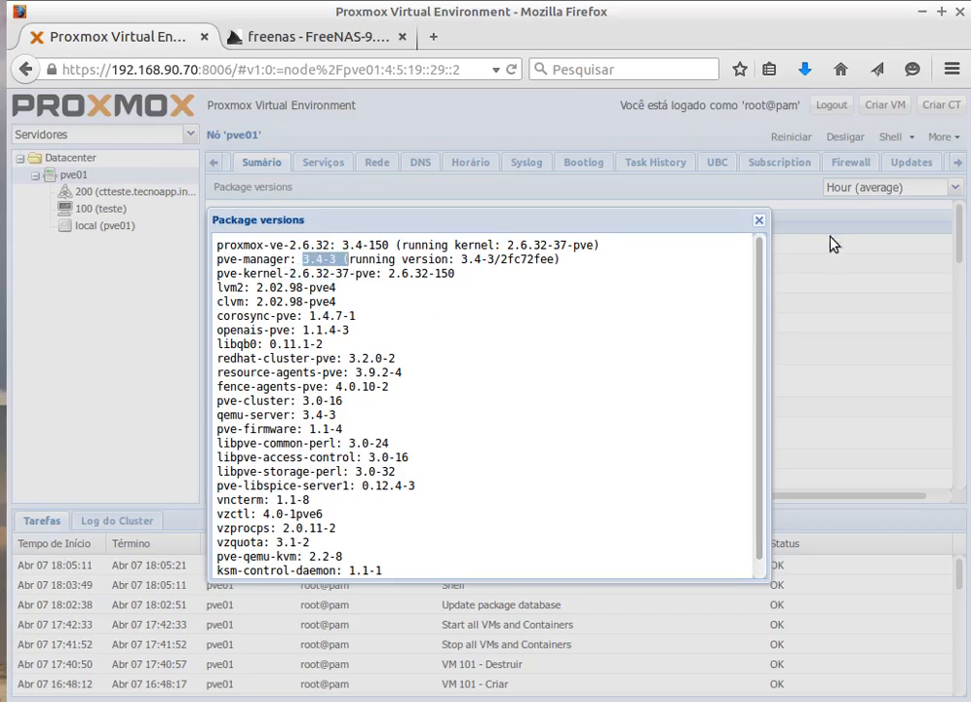
click(758, 221)
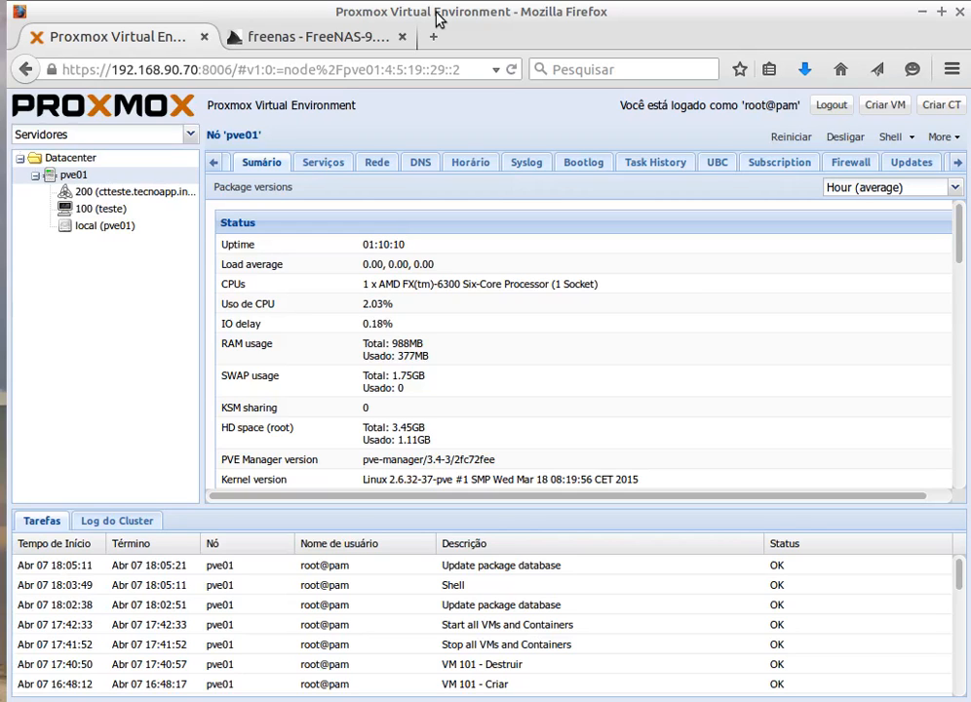
Step: Switch to the FreeNAS page to view its iSCSI targets and storage volume entries, and return to Proxmox
click(321, 43)
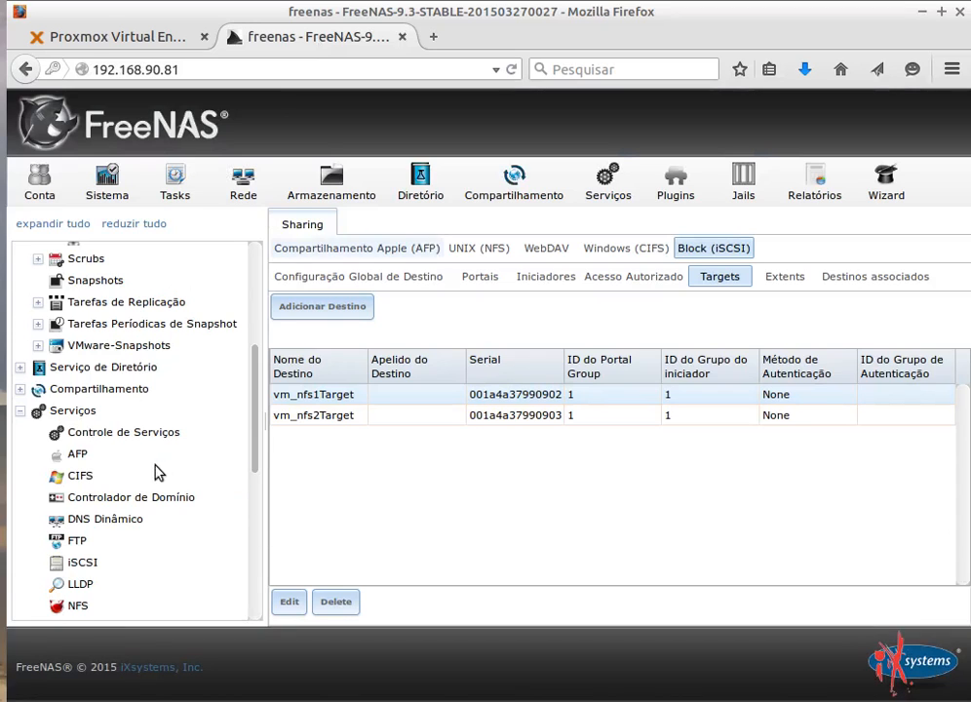
scroll(115, 542, up, 3)
scroll(117, 541, up, 2)
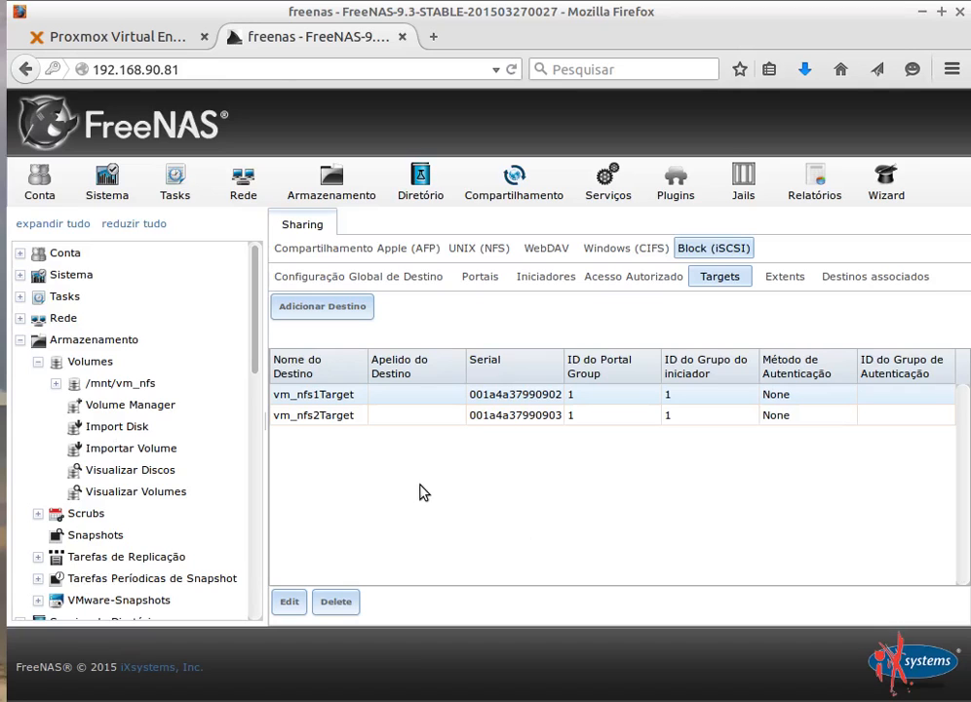
click(59, 29)
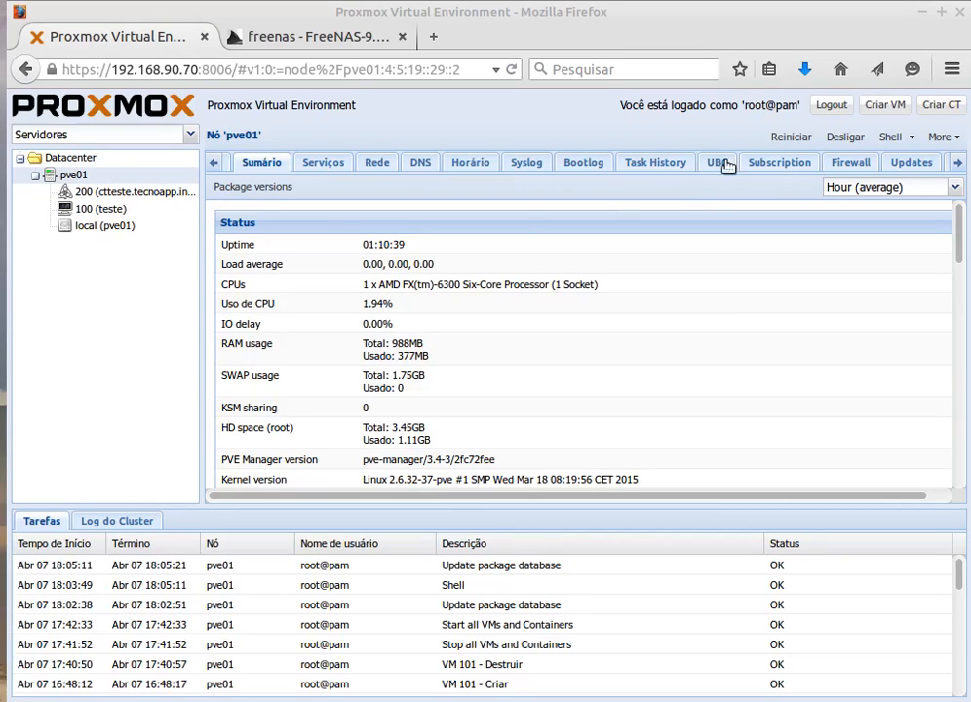
Step: View the Ceph status of node pve01 and go back to the node's summary
drag(729, 506, 824, 504)
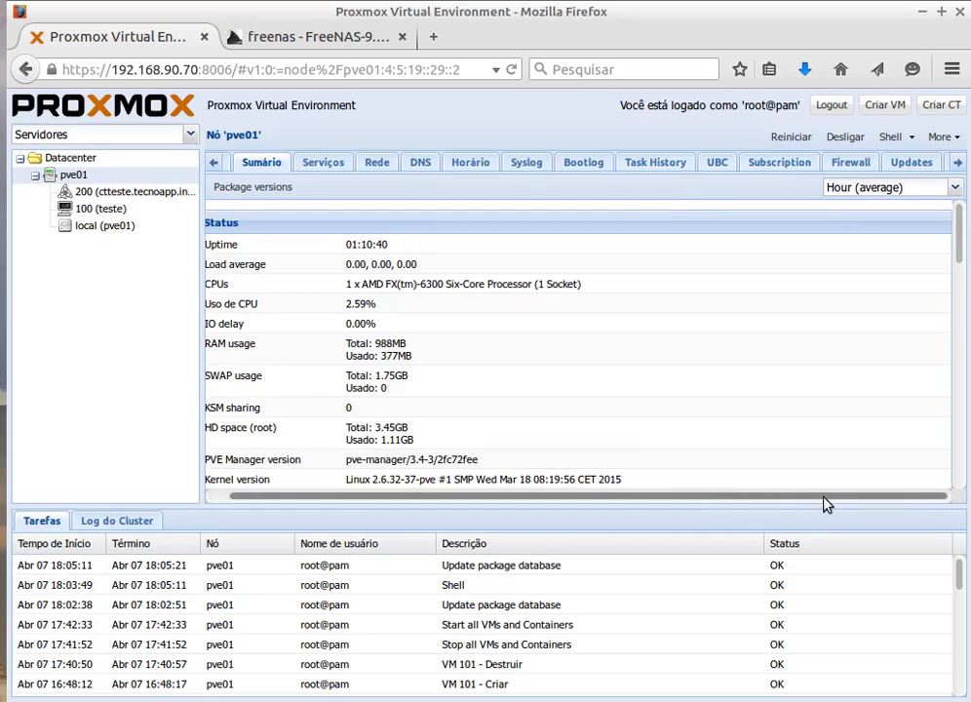
click(959, 162)
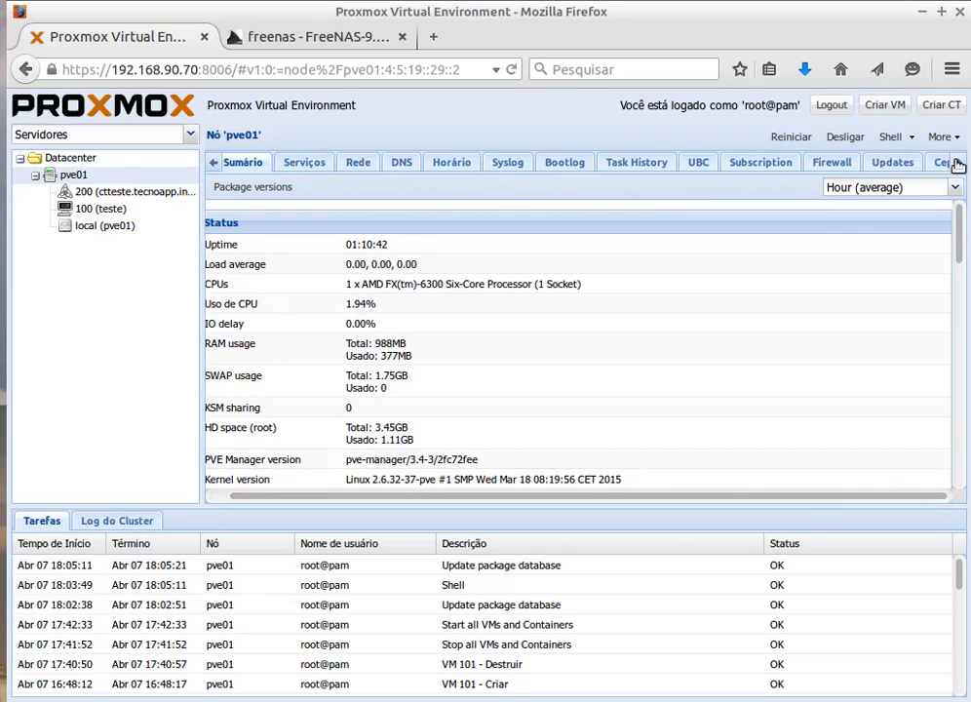
click(958, 162)
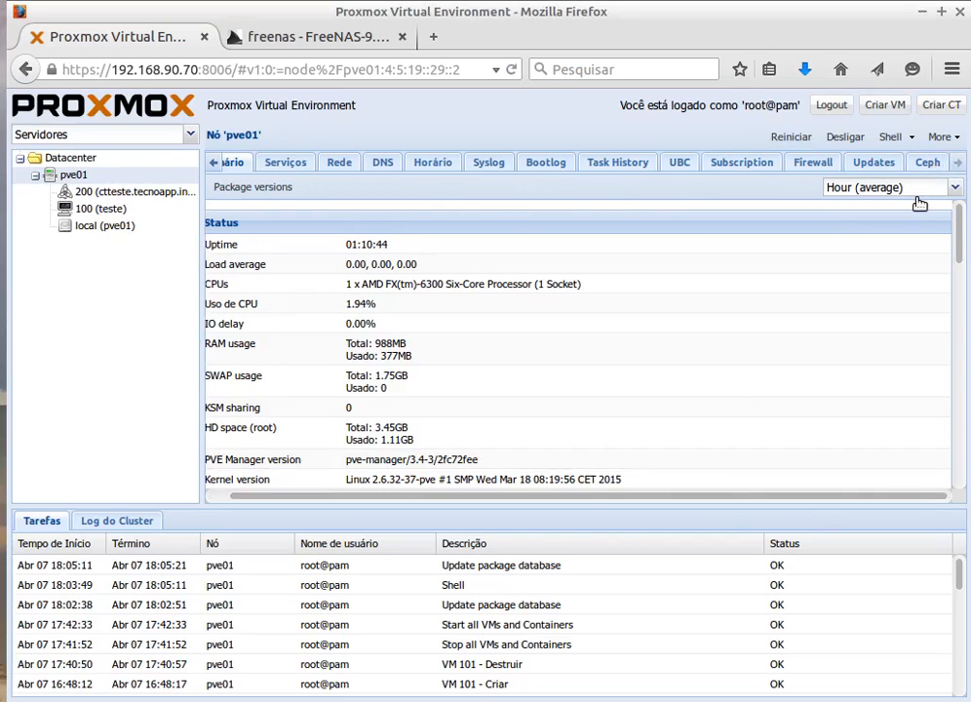
click(931, 166)
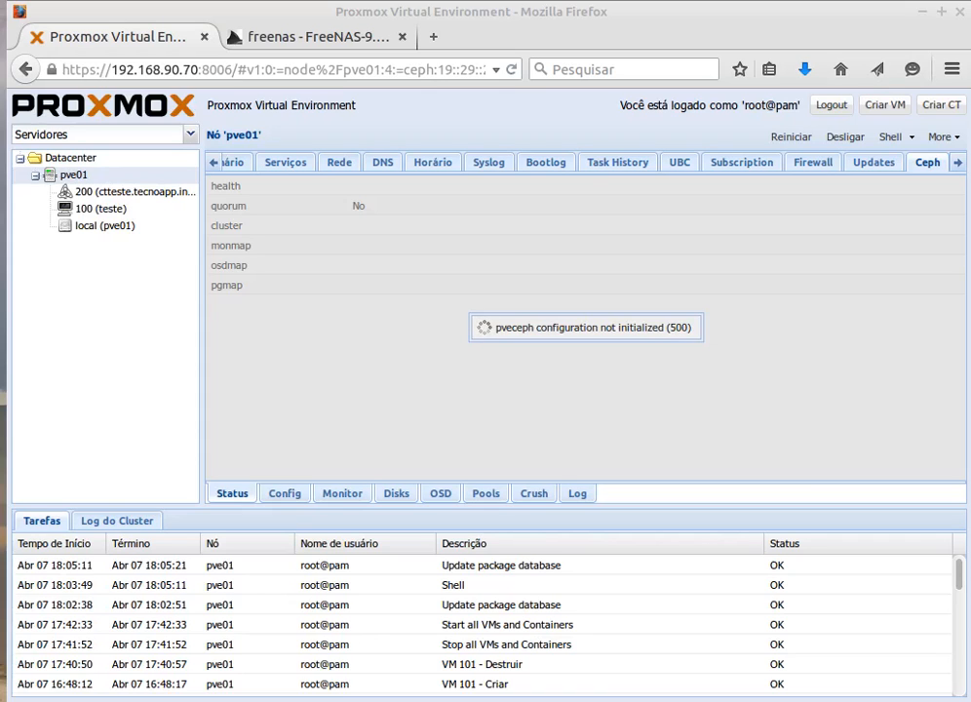
click(227, 161)
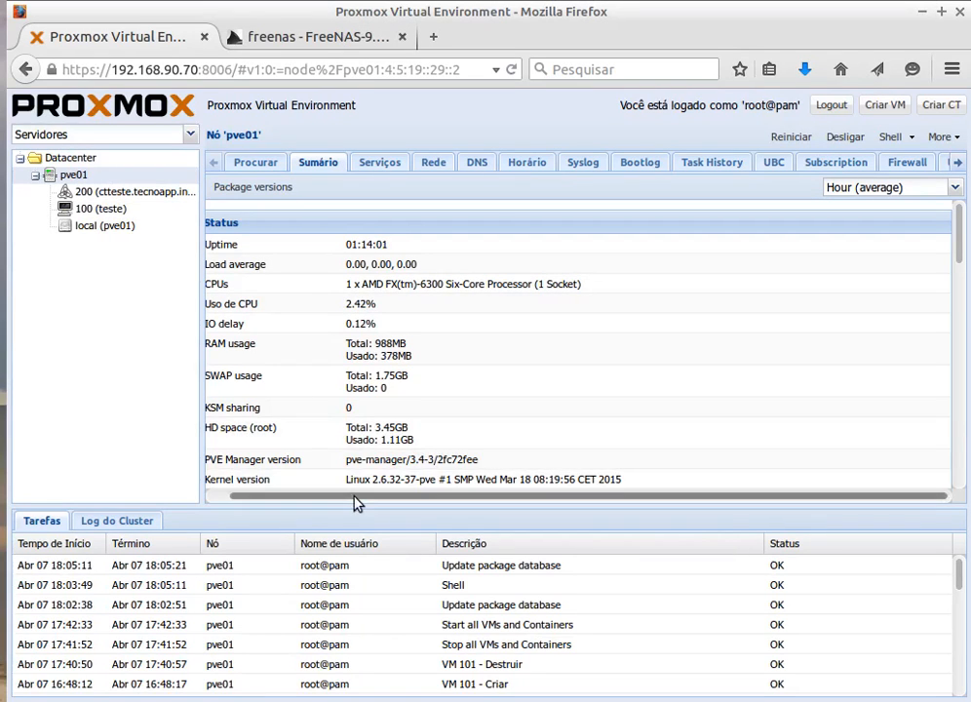
drag(356, 502, 265, 497)
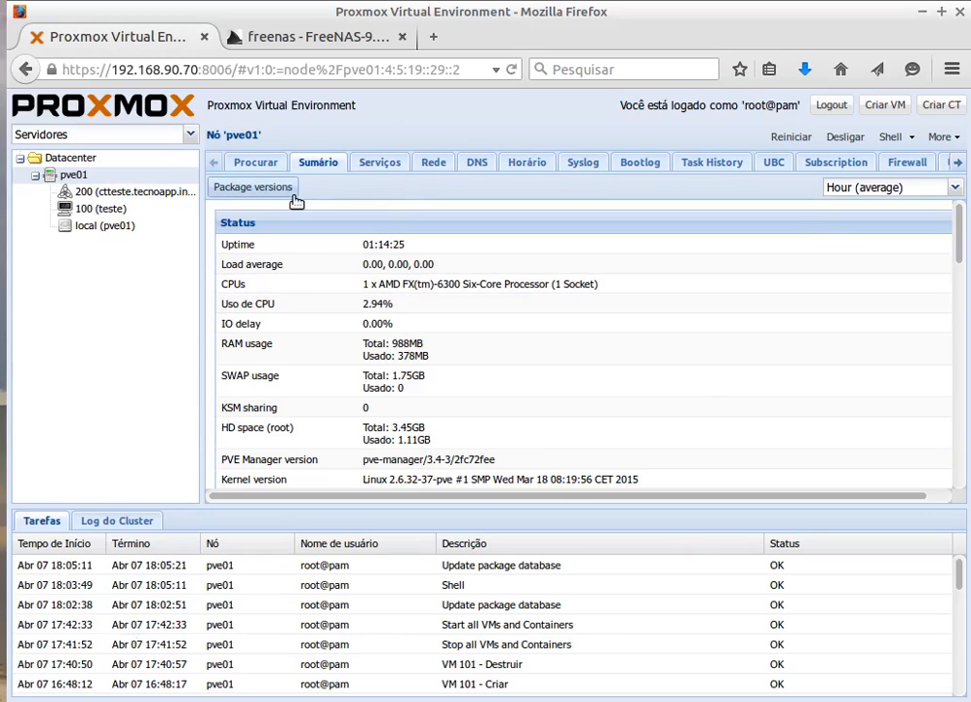
Step: Review the contents of pve01's local storage, trying the Storages tree view before going back to Servidores
click(78, 225)
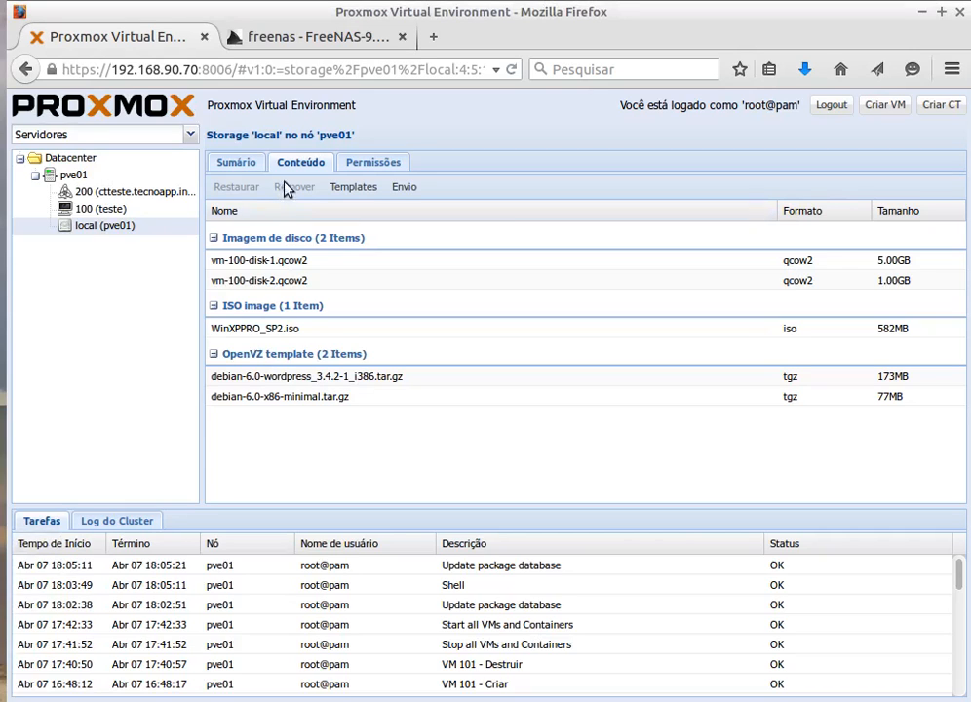
click(191, 136)
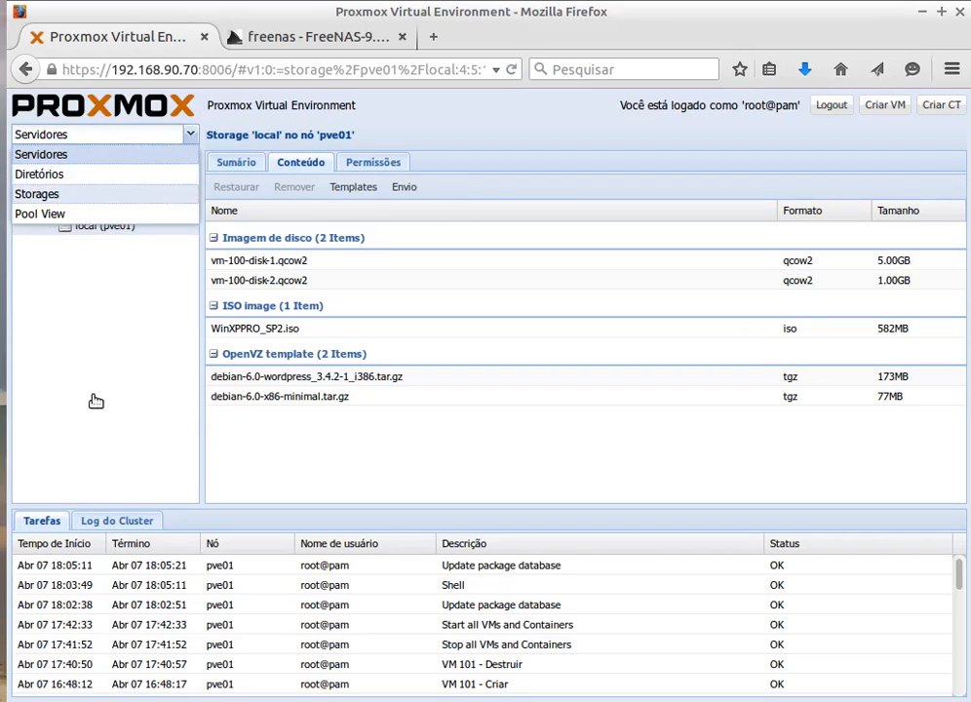
click(95, 194)
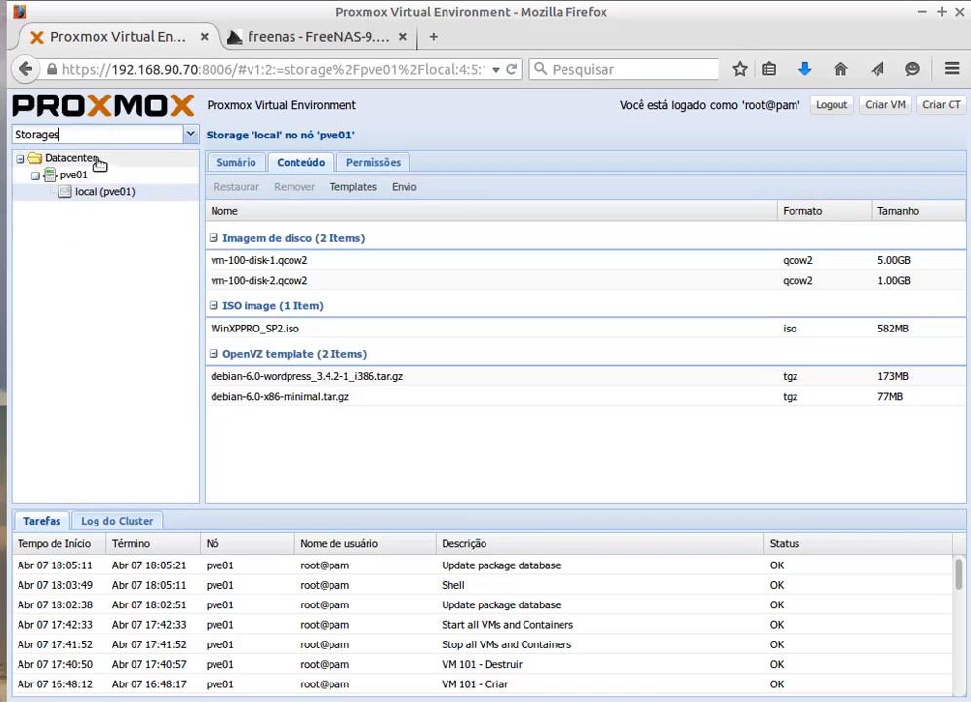
click(191, 135)
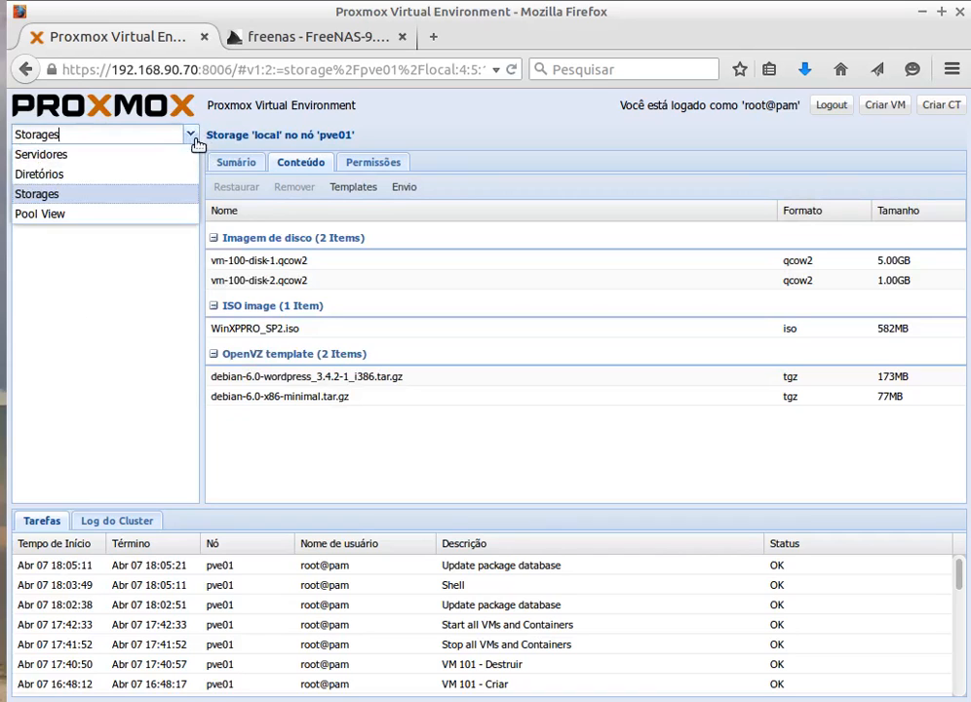
click(62, 156)
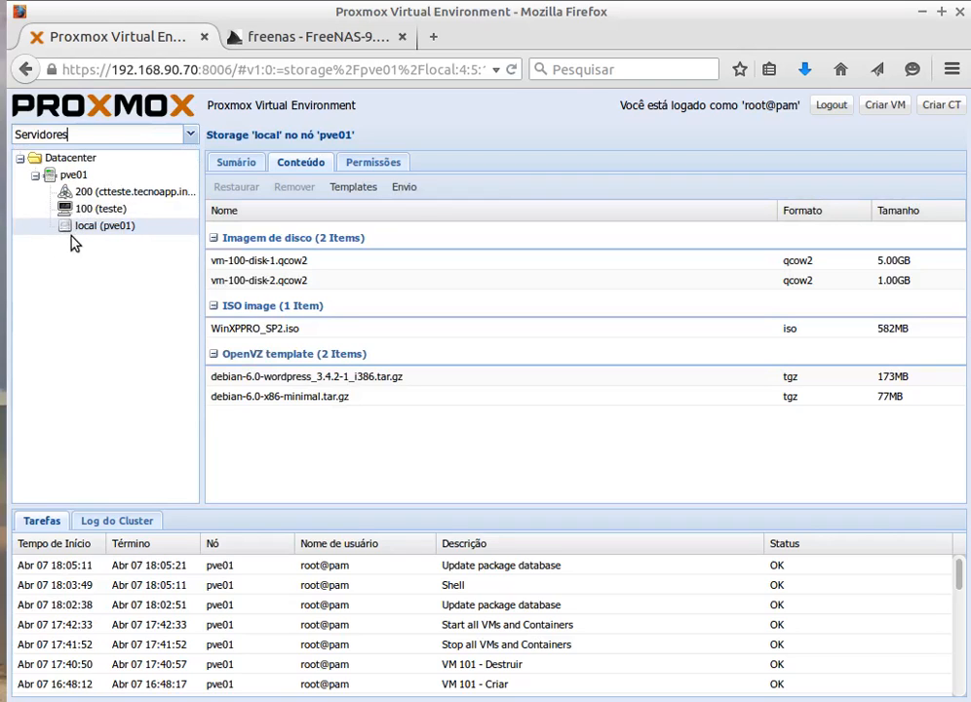
click(76, 180)
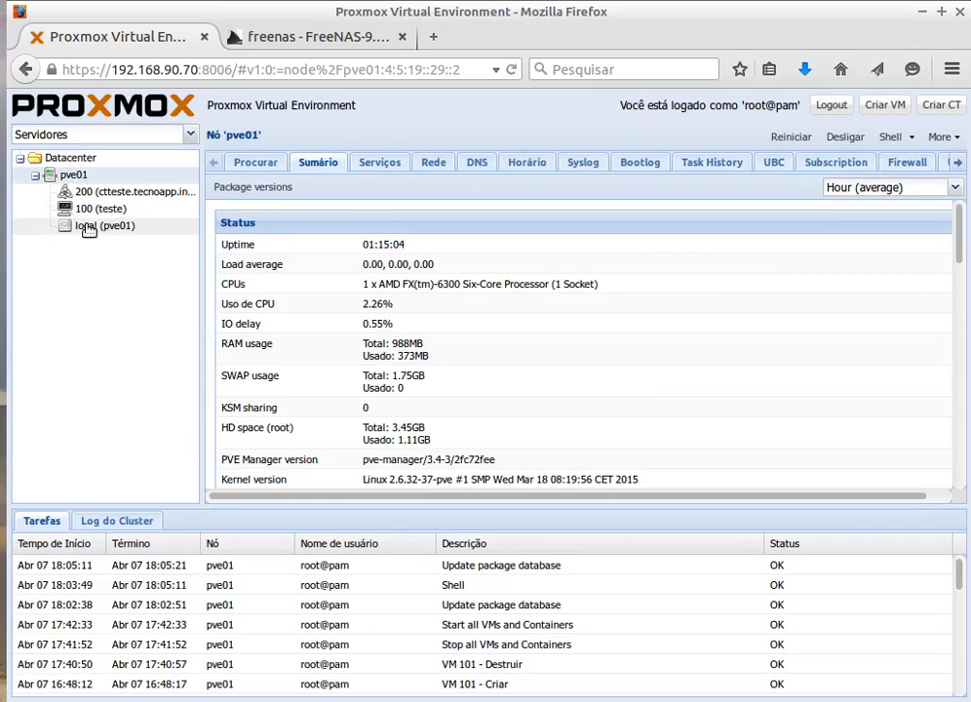
click(88, 228)
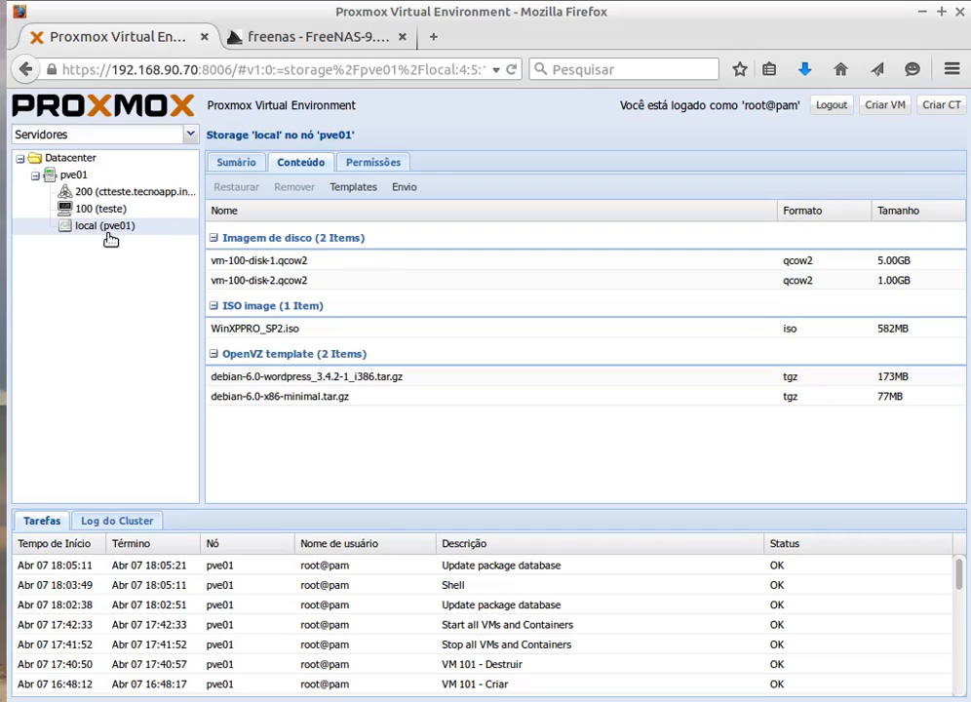
Step: Widen the Conteúdo column in the Datacenter storage list and show the content types available when editing the local storage
click(58, 160)
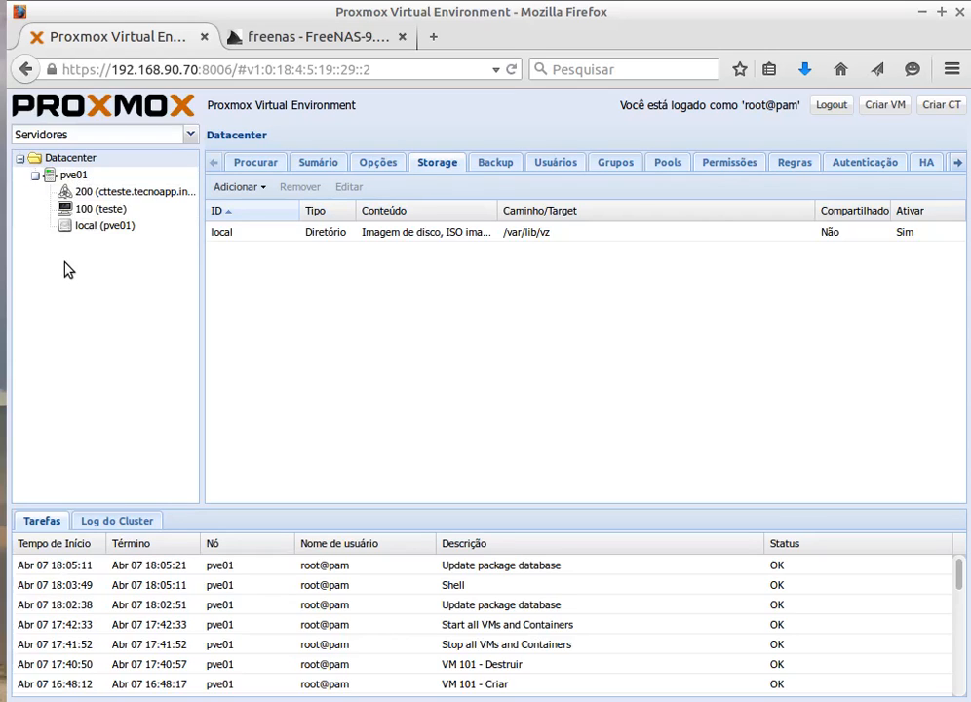
click(35, 174)
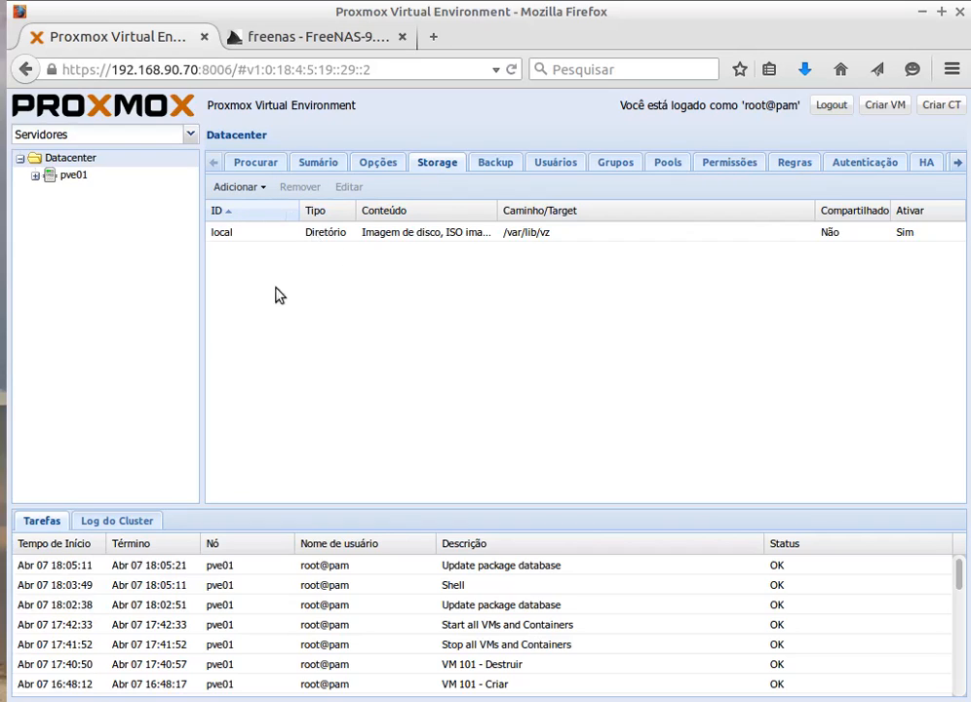
click(246, 240)
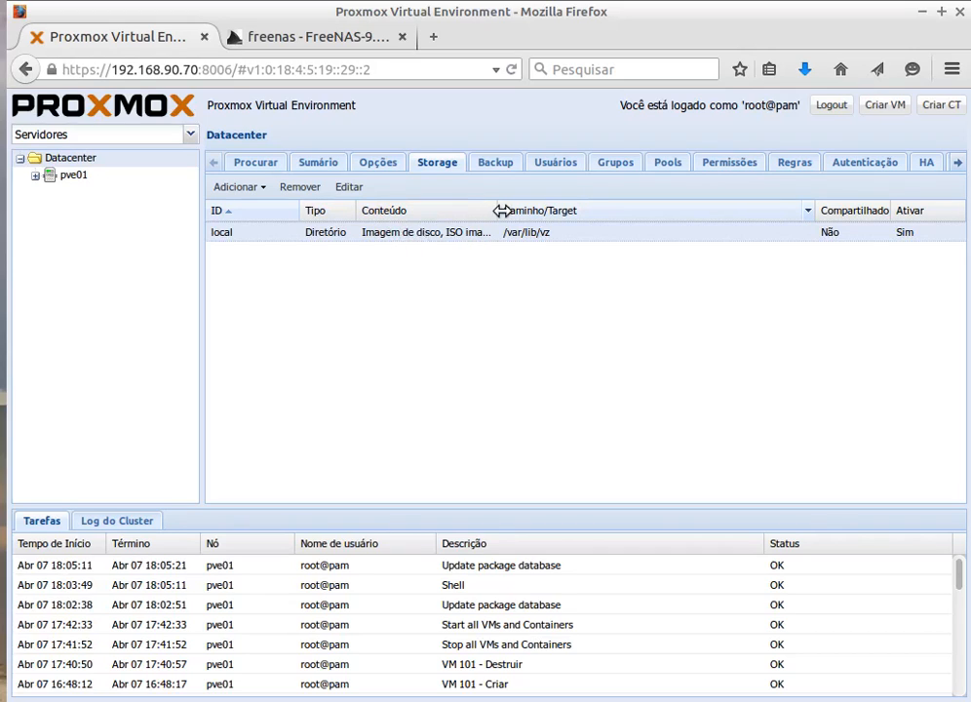
drag(501, 210, 635, 208)
click(349, 186)
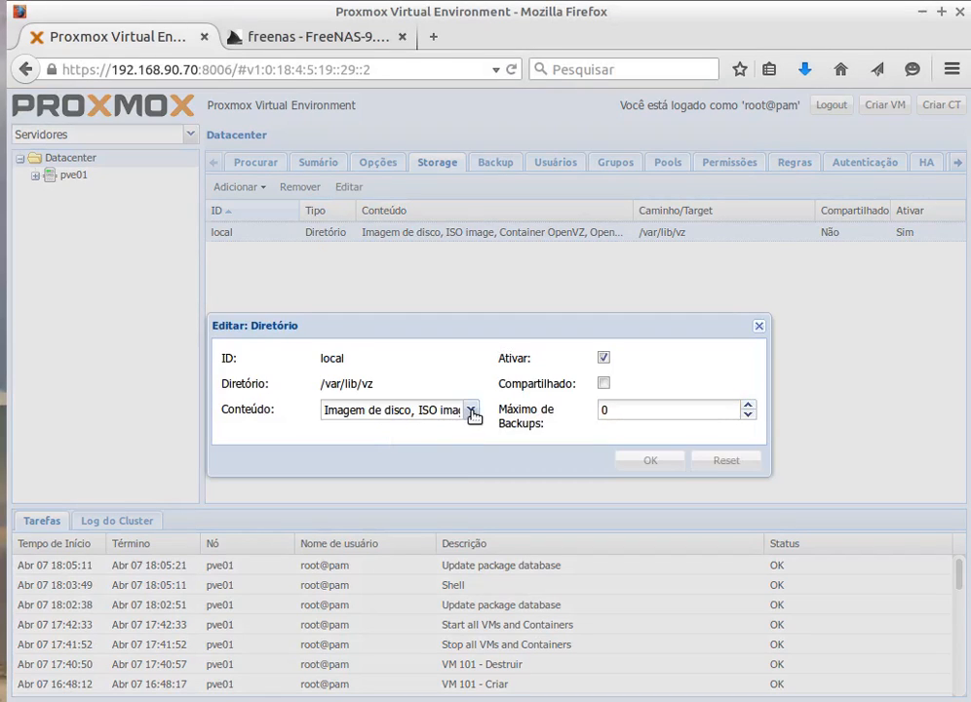
click(472, 411)
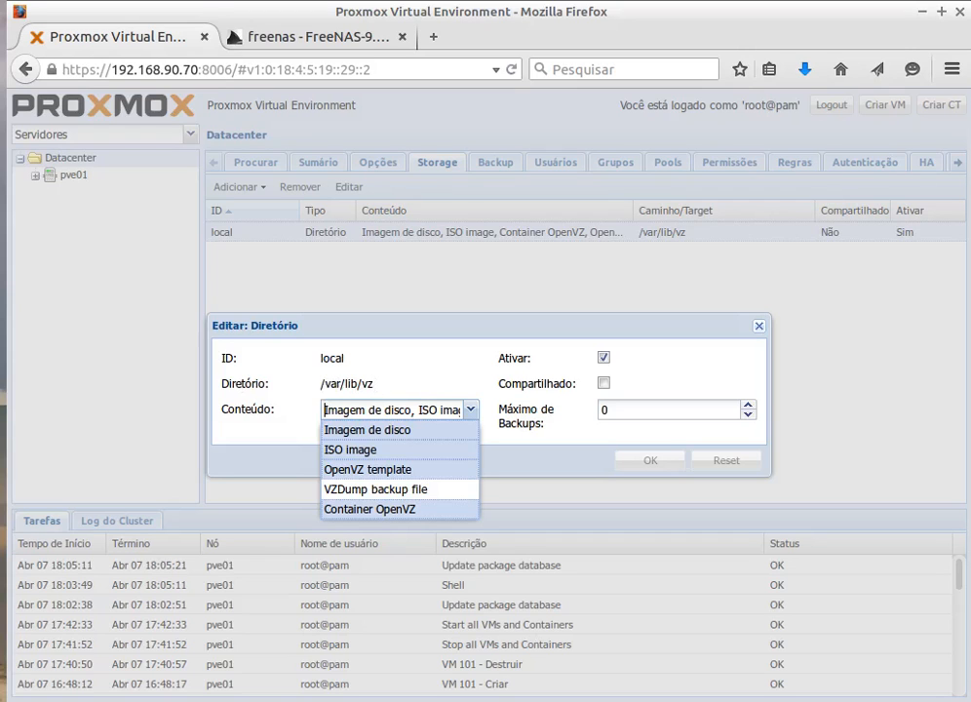
Step: Switch to the terminal session on pve01, clear the screen and change to the /var/lib/vz directory
key(alt+Tab)
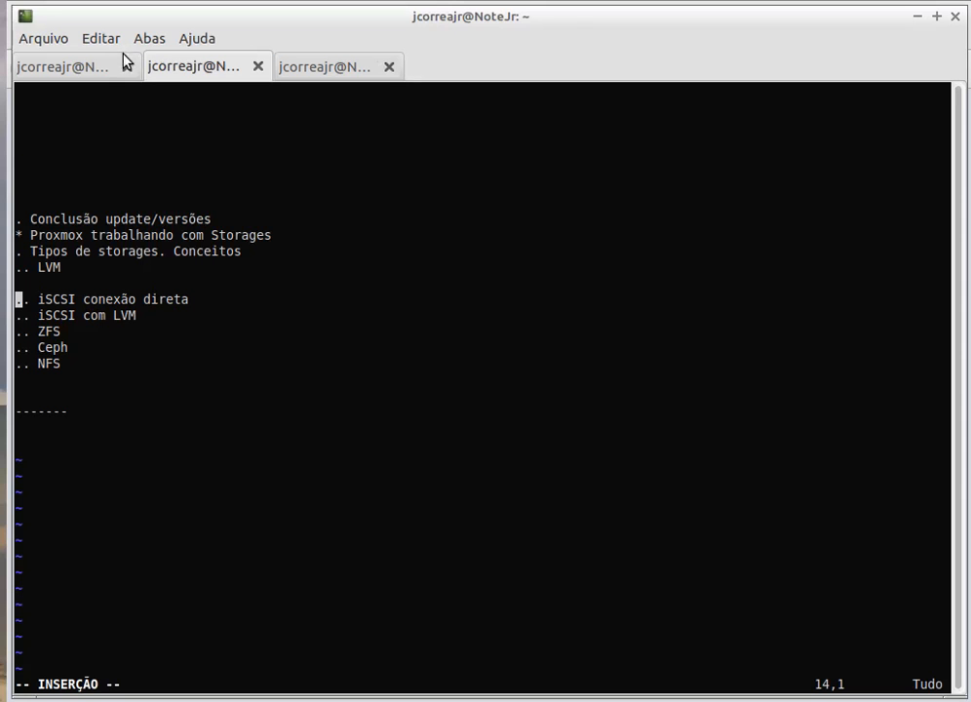
click(80, 66)
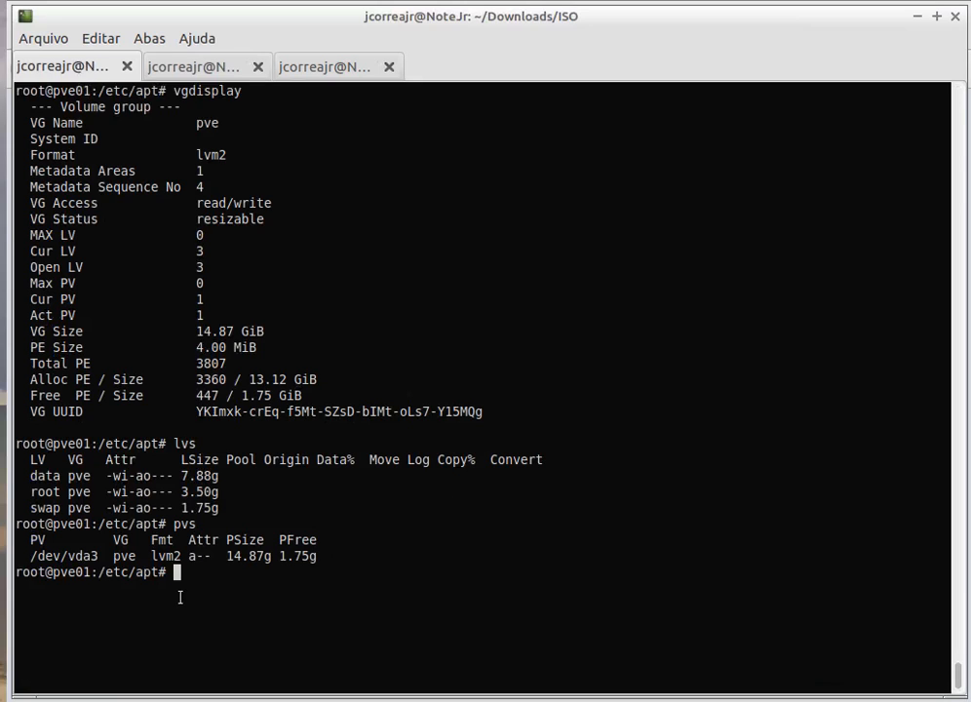
text(clear)
key(Return)
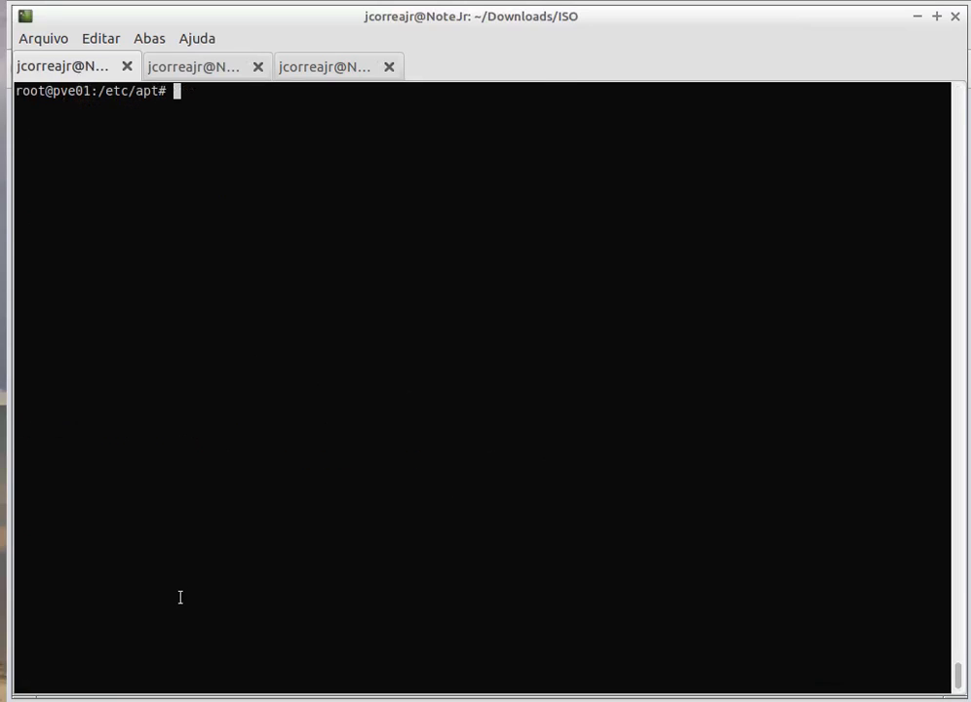
text(cd /var/lib/vz)
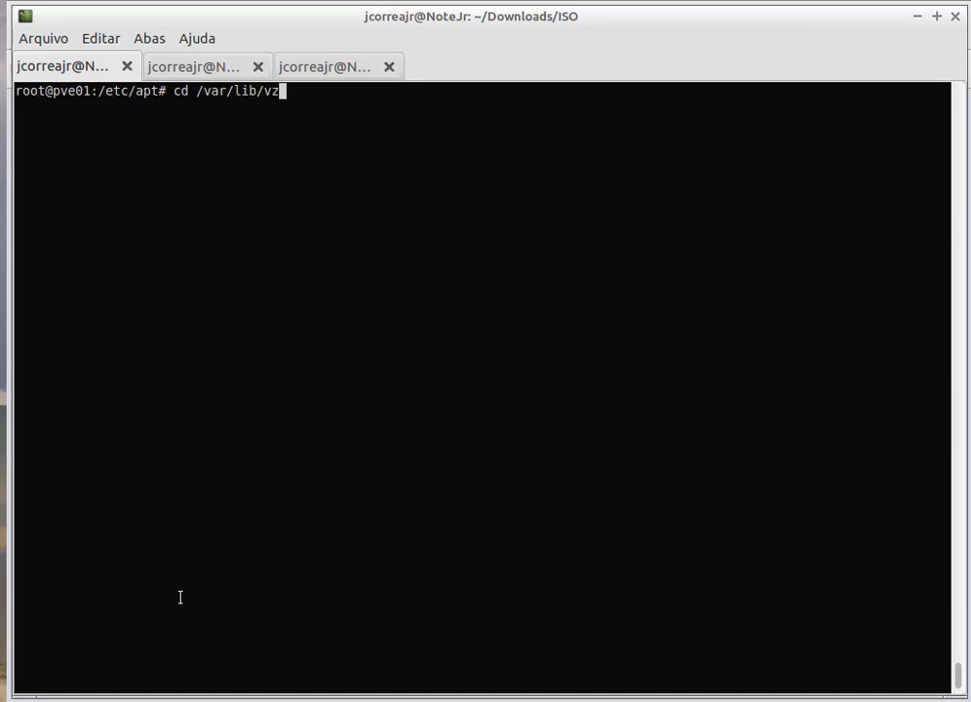
key(Return)
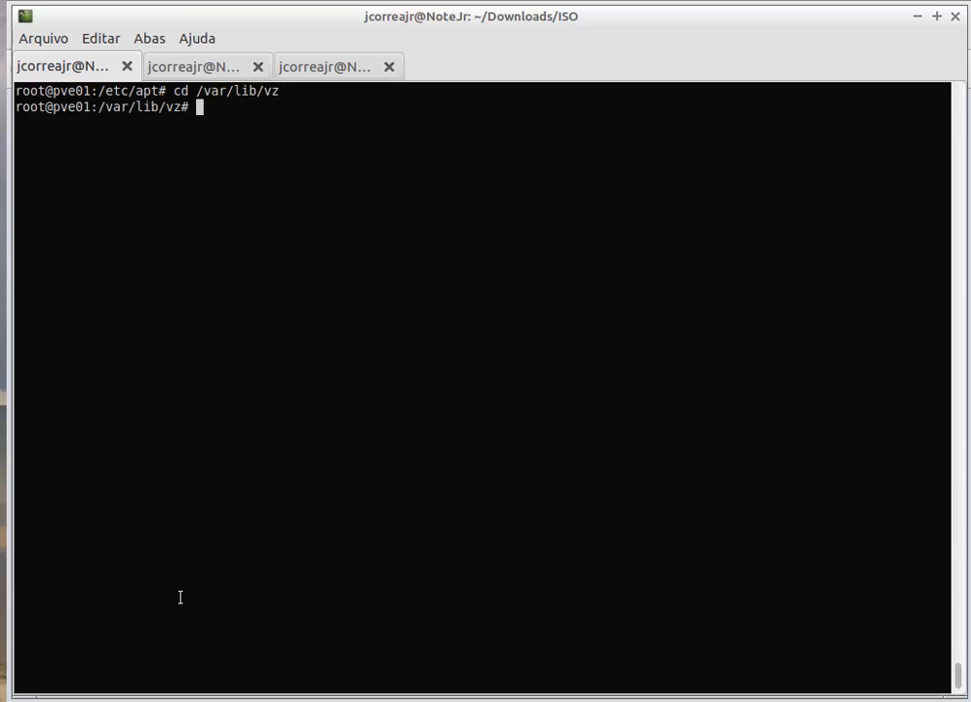
Step: List the /var/lib/vz directory with ls and ls -lsha, highlight its path, and return to the Proxmox storage dialog
text(ls)
key(Return)
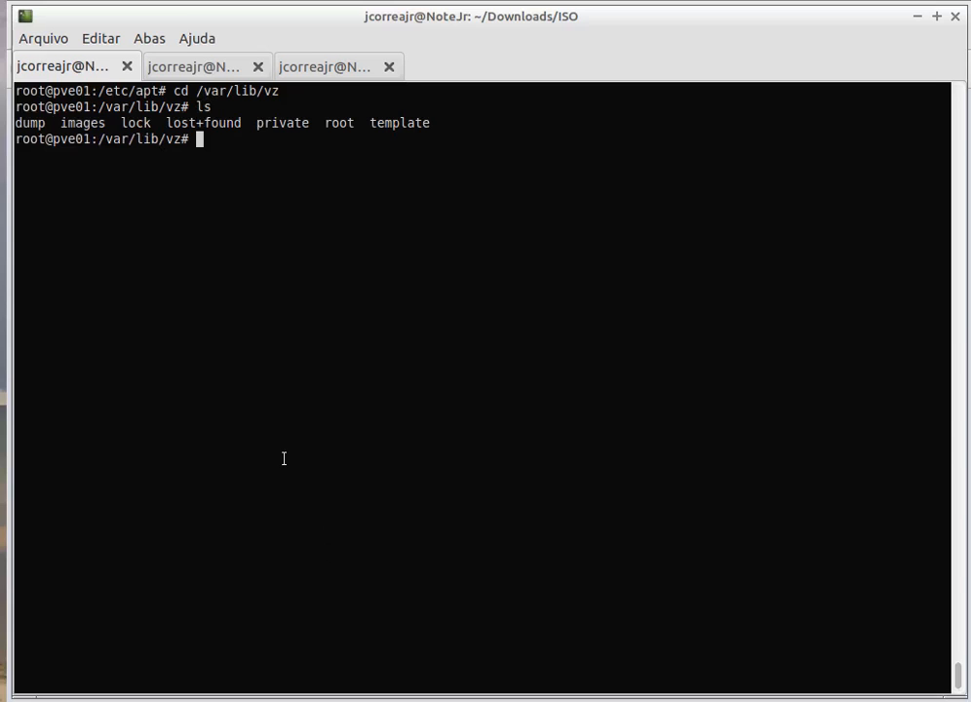
text(ls -lsha)
key(Return)
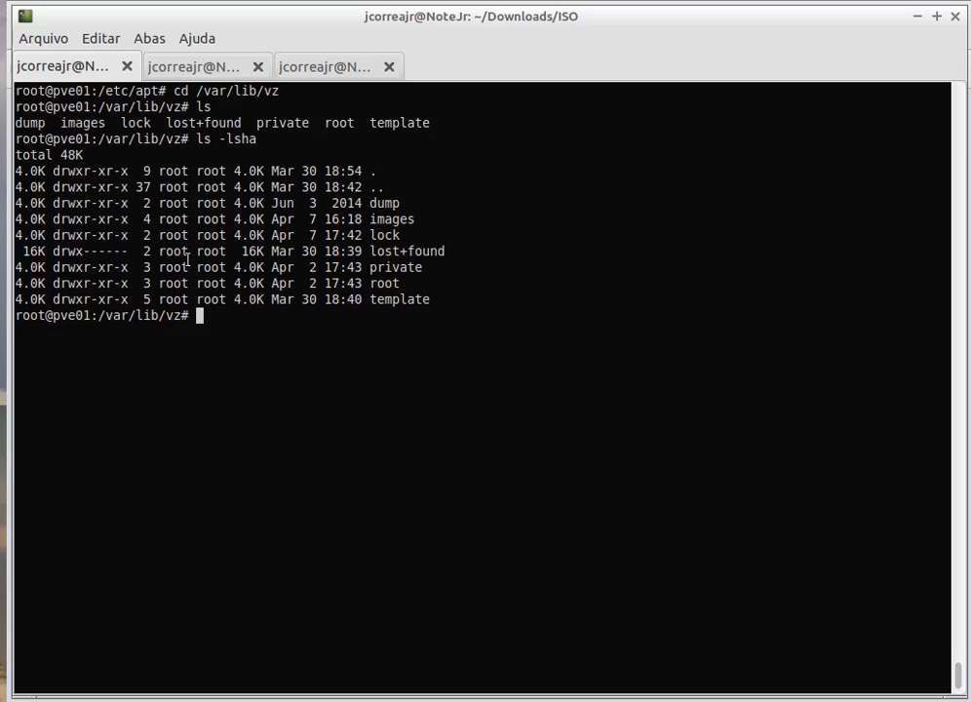
drag(98, 139, 181, 140)
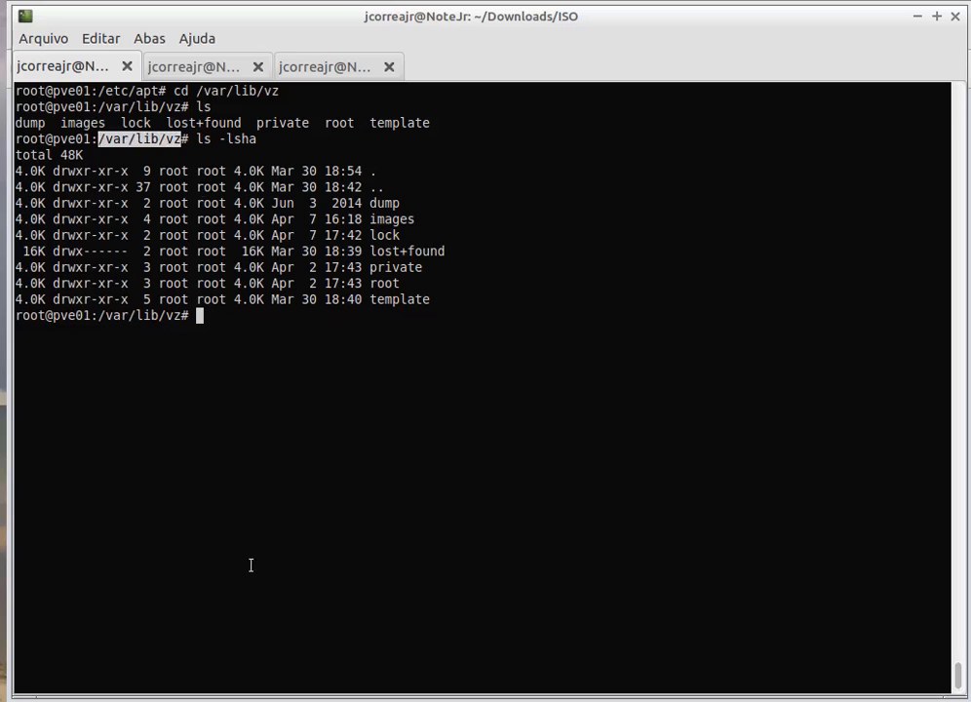
key(alt+Tab)
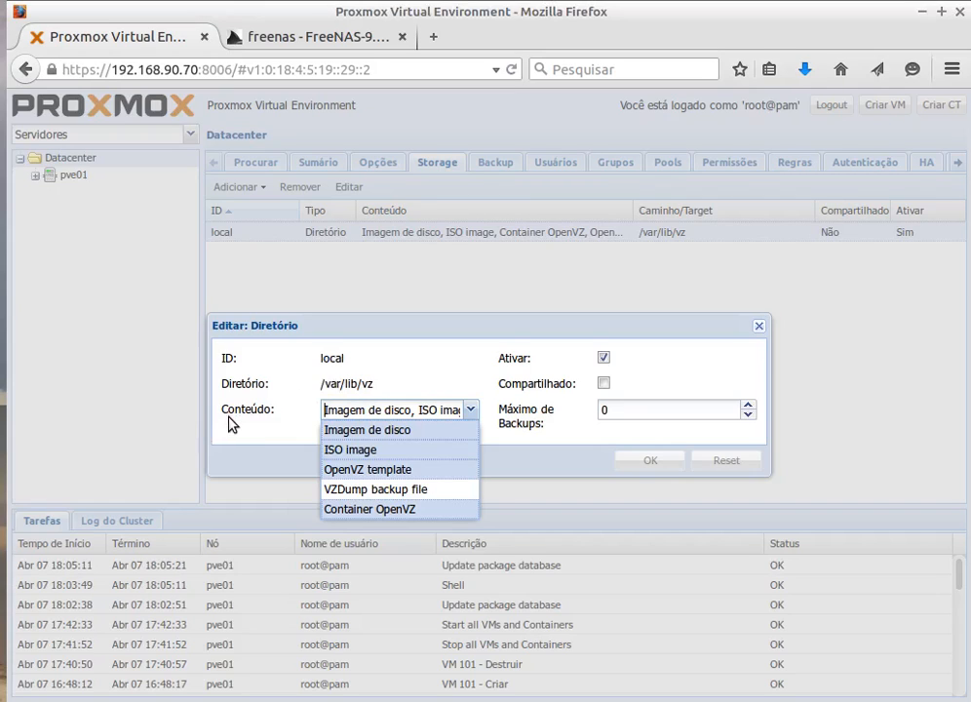
click(441, 434)
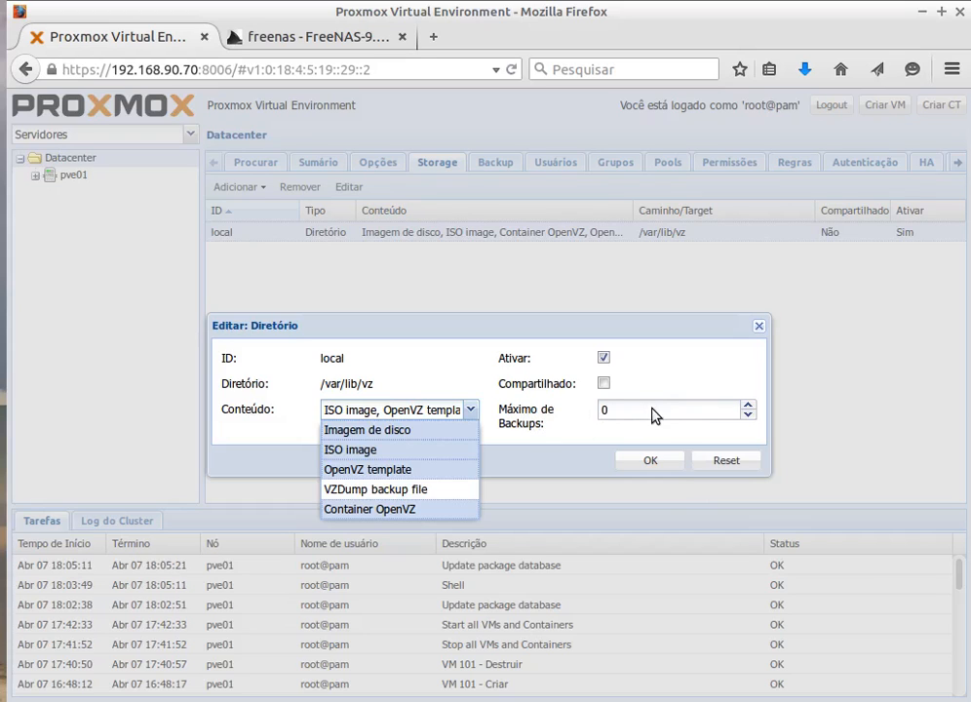
click(703, 350)
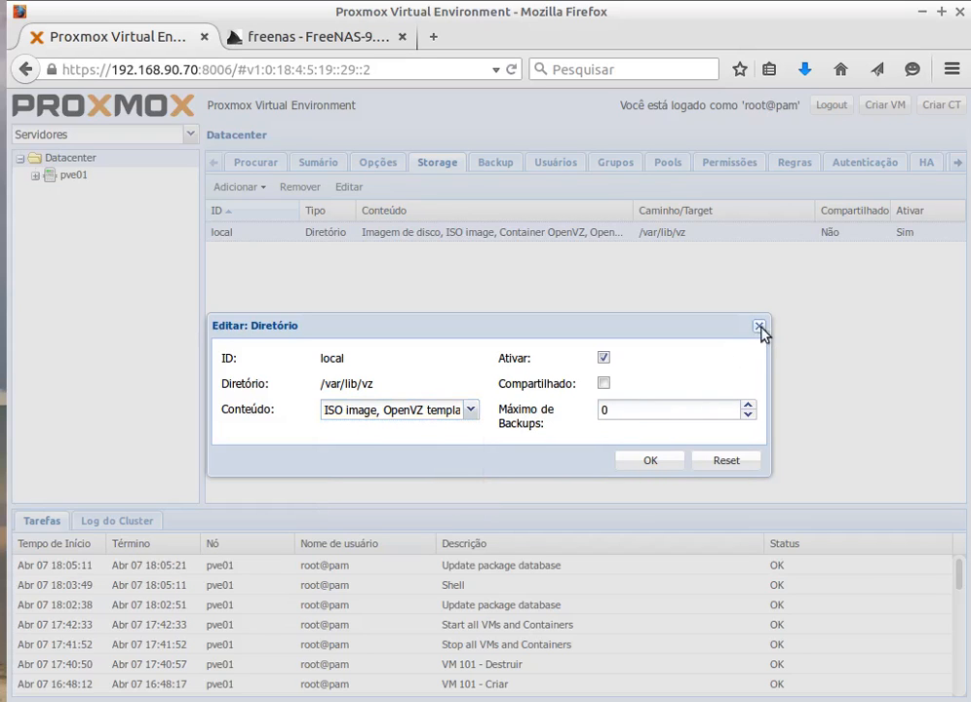
click(760, 328)
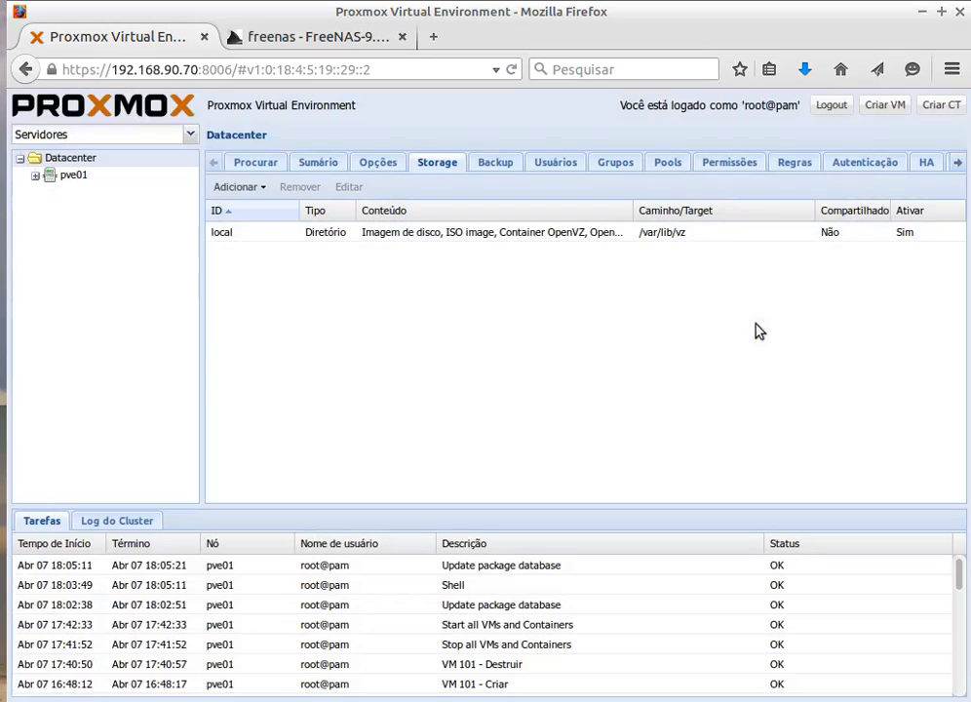
Step: Reopen the local storage for editing and show its list of content types
click(234, 237)
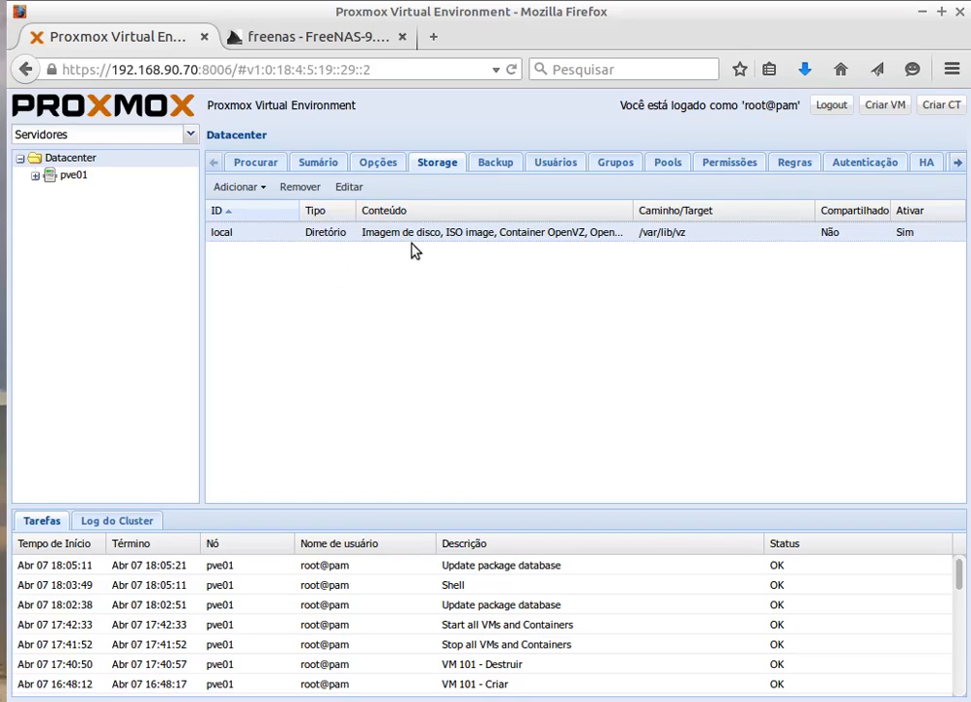
click(349, 186)
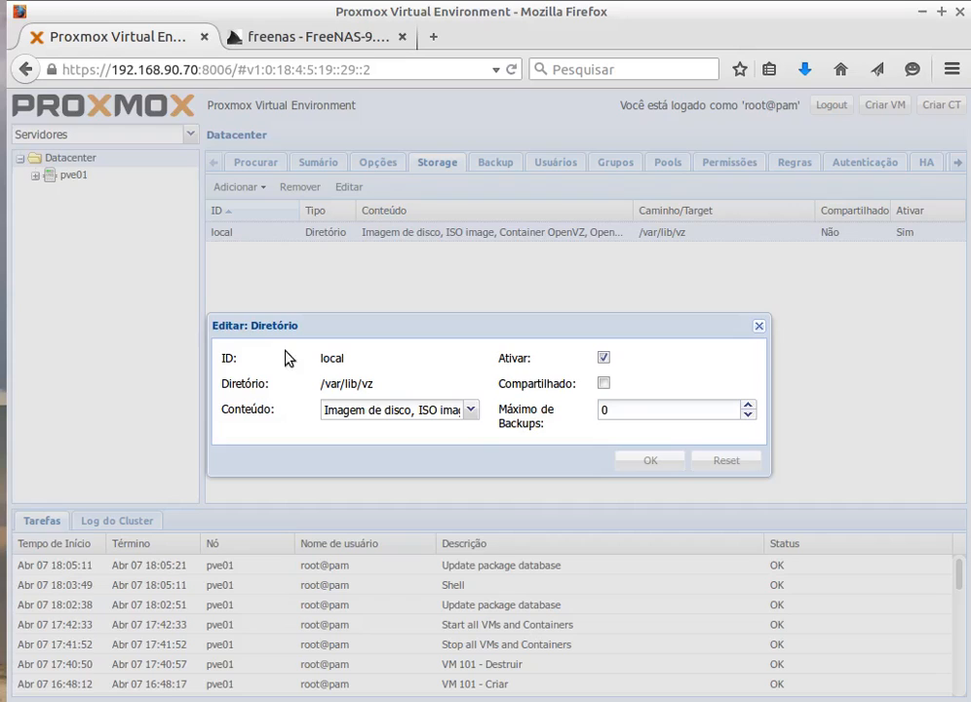
click(459, 411)
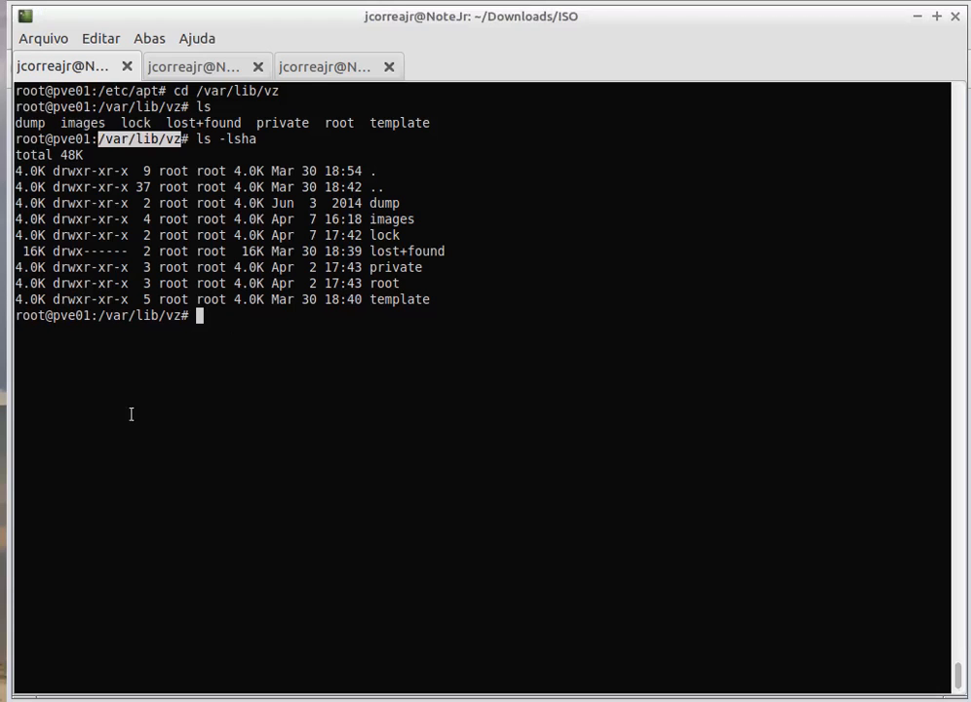
Step: Shrink the terminal window so it sits beside the storage's content type list, then clear it and list /var/lib/vz with ls -lsha
click(12, 11)
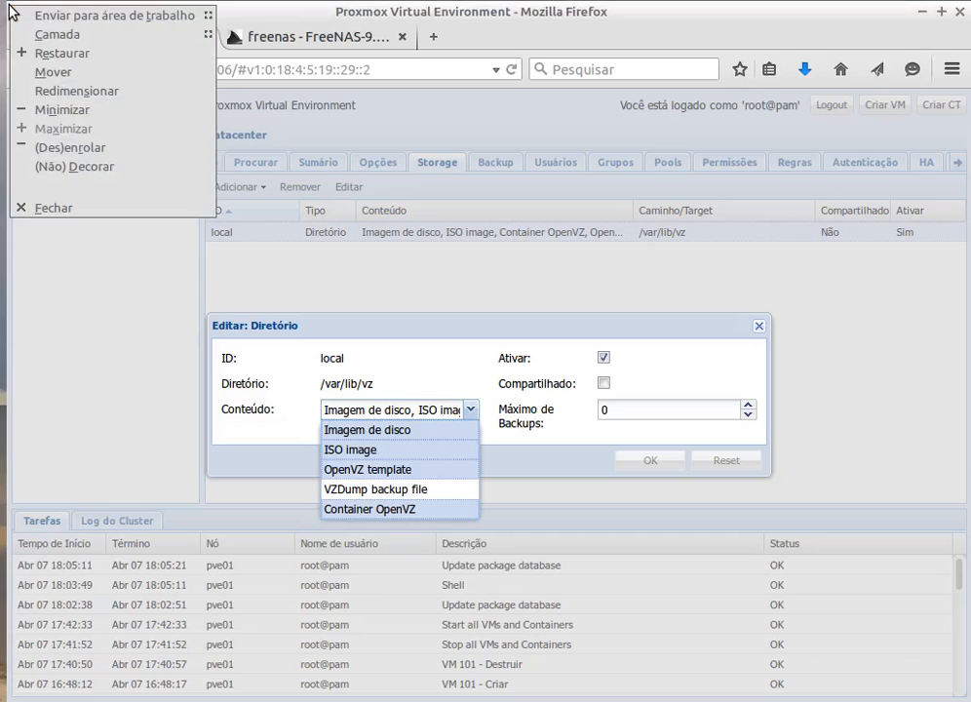
click(570, 182)
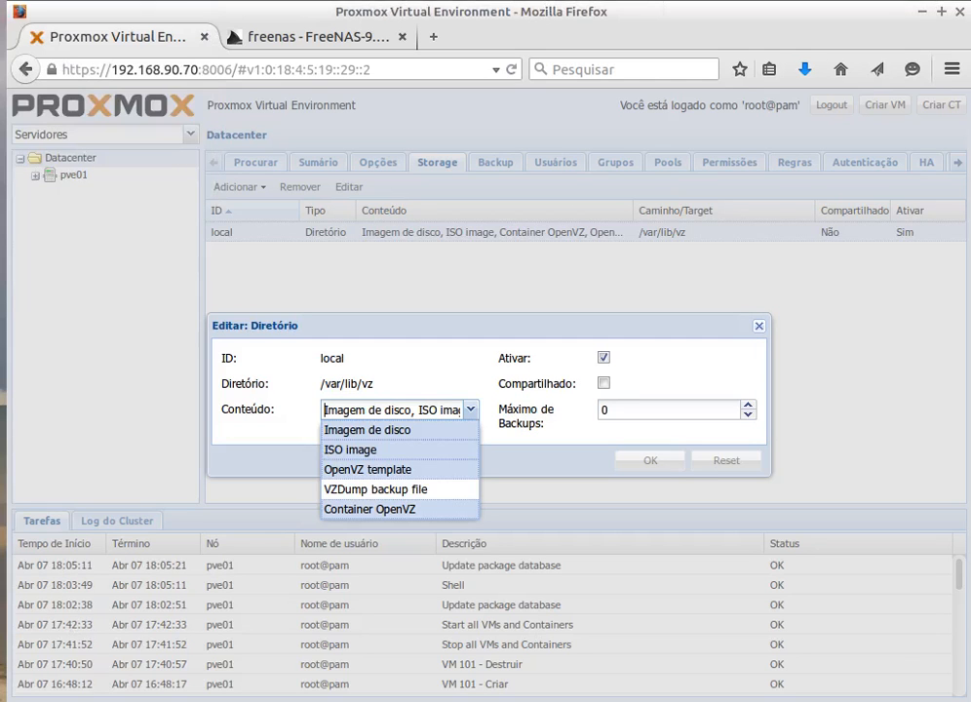
key(alt+Tab)
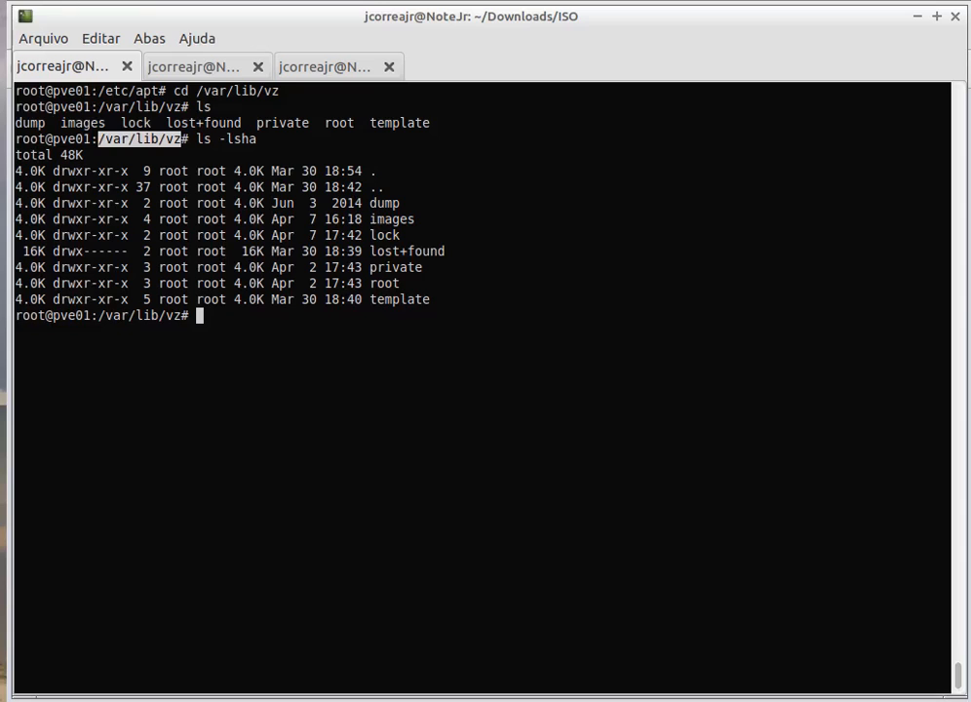
drag(28, 11, 504, 281)
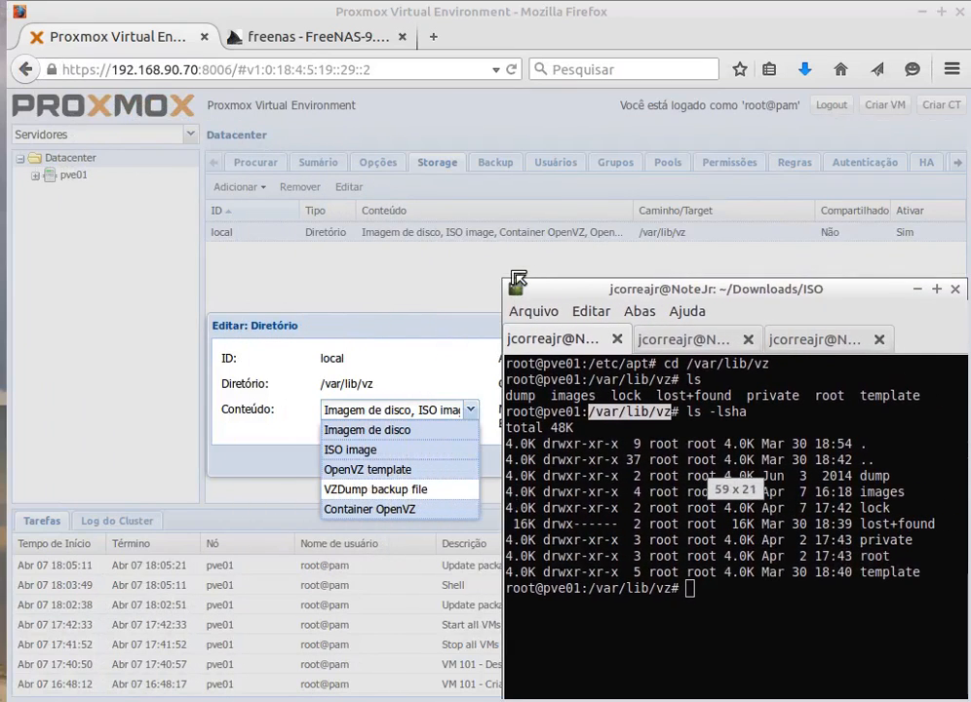
key(ctrl+l)
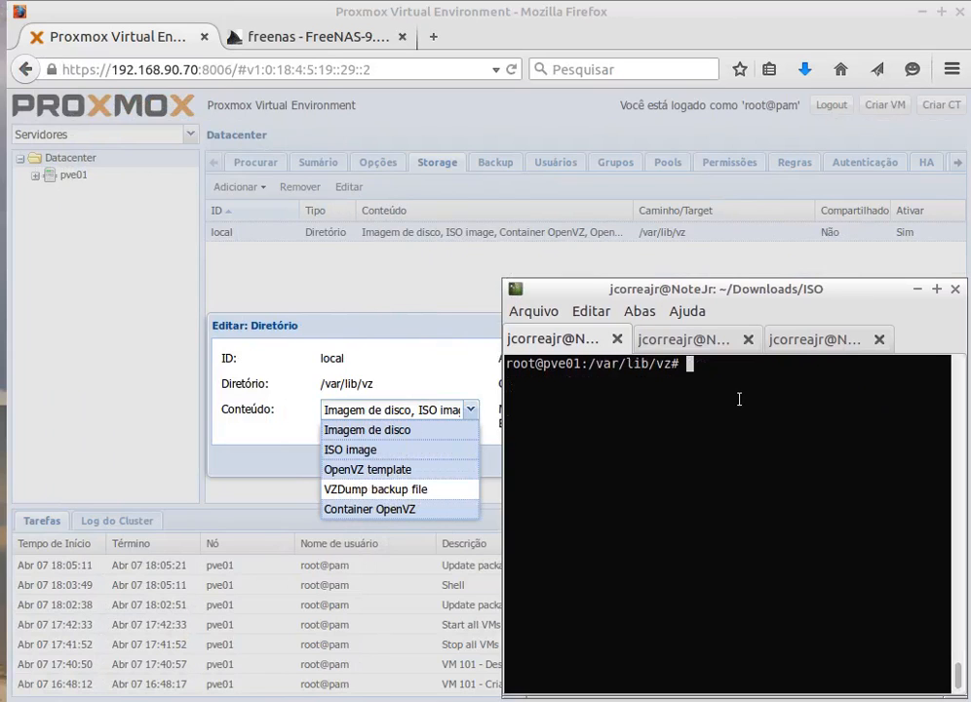
text(ls -lsha)
key(Return)
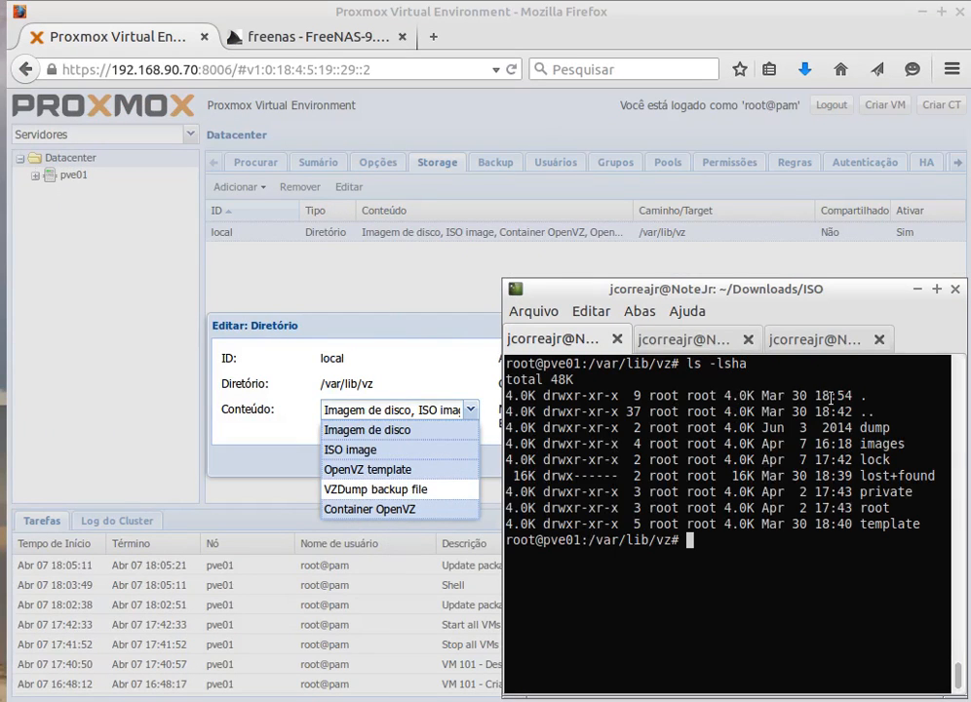
Step: Highlight the /var/lib/vz path and the dump and images directories in the terminal listing
drag(672, 363, 589, 362)
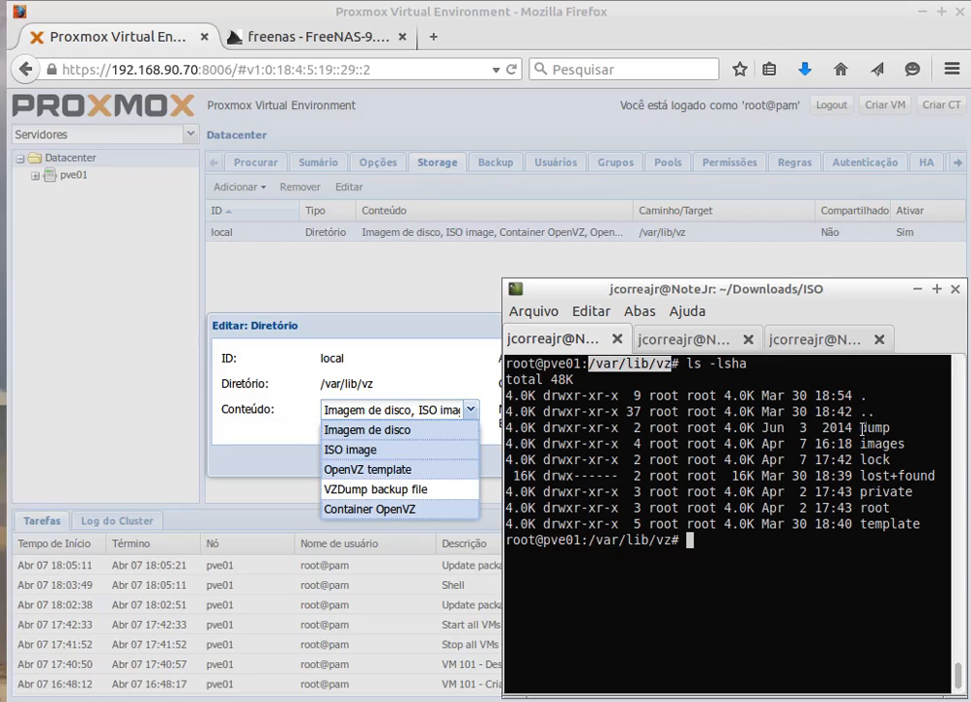
drag(862, 427, 888, 427)
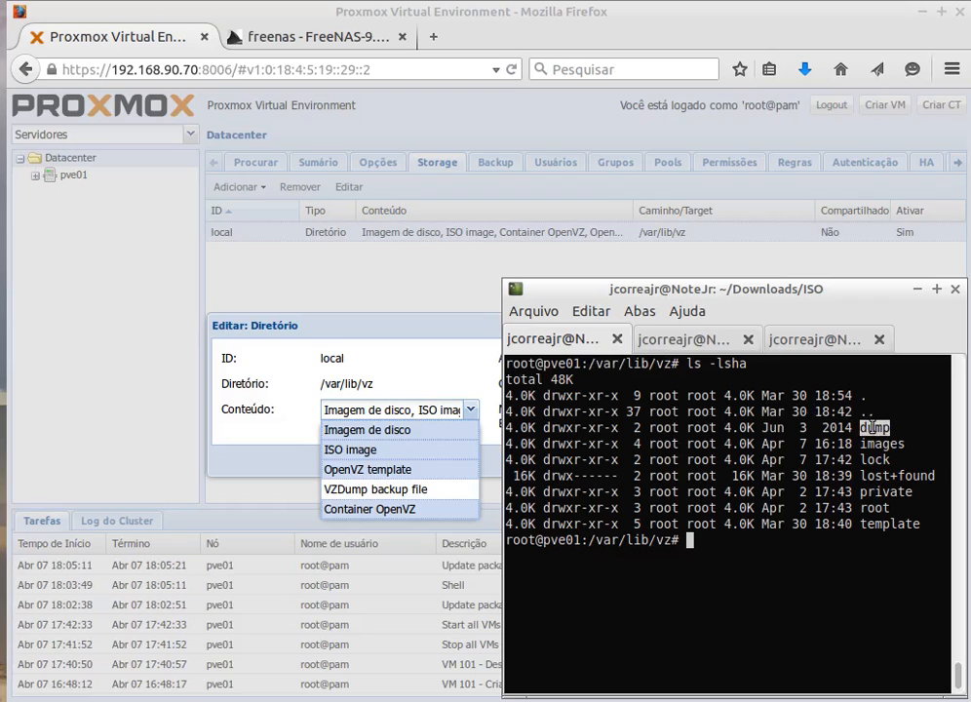
click(867, 421)
drag(894, 430, 854, 429)
drag(906, 443, 862, 444)
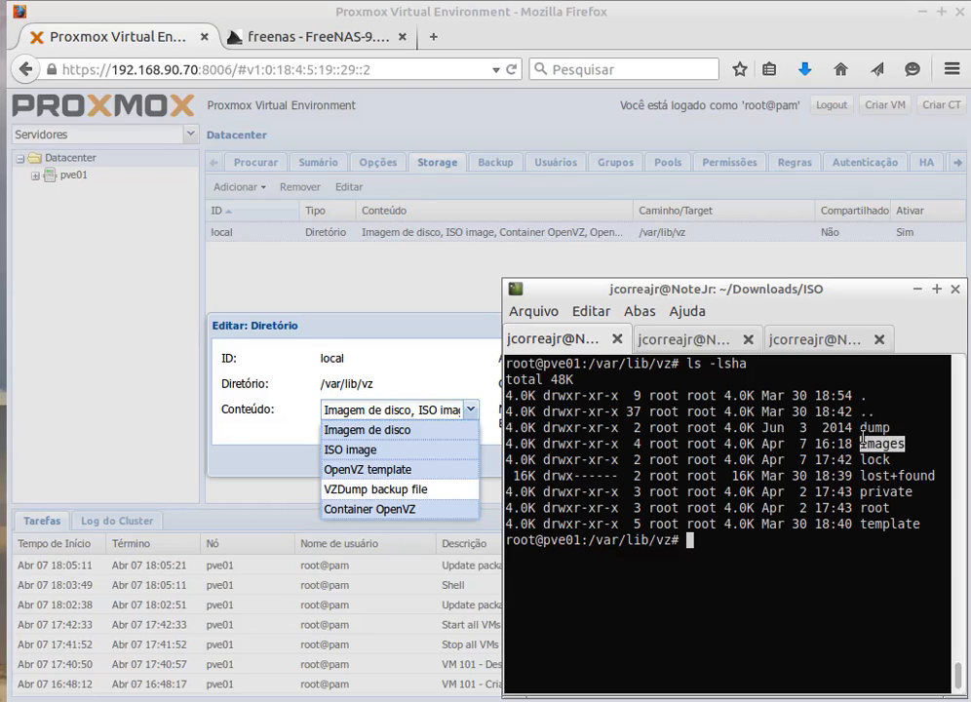
click(743, 547)
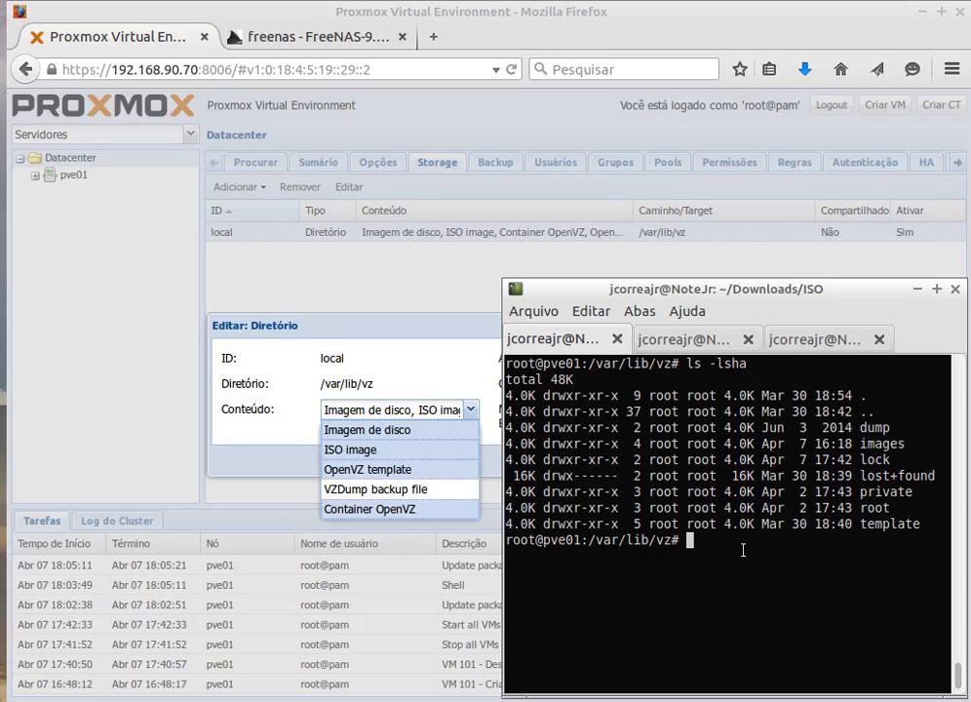
Step: Change to the images directory and list its contents with ls and ls -lsha
text(cd i)
key(Tab)
key(Return)
text(ls)
key(Return)
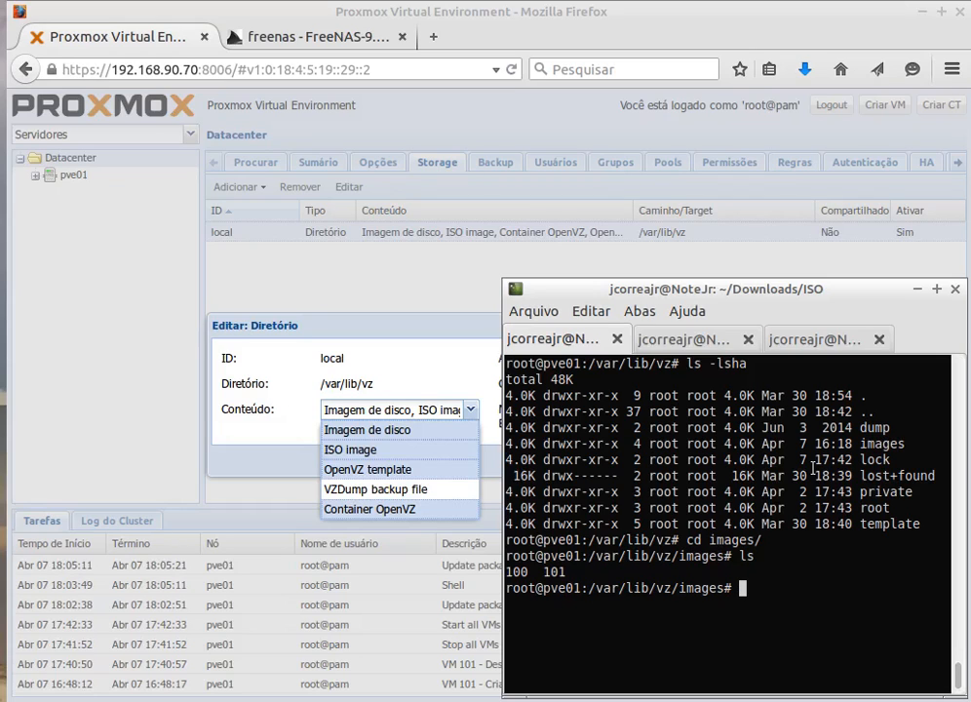
text(ls -lsha)
key(Return)
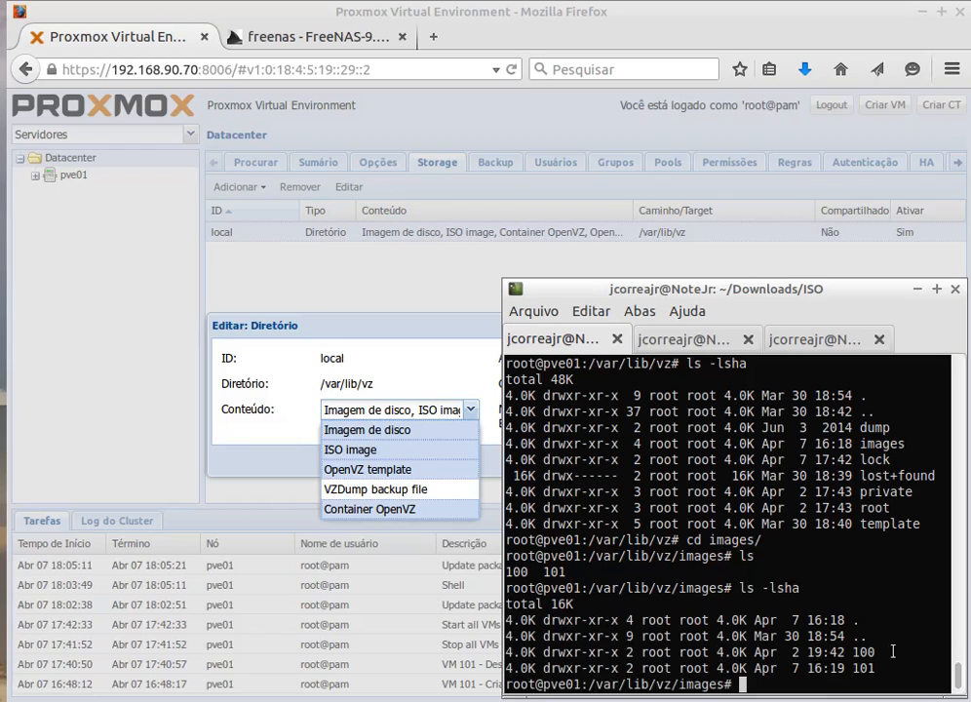
Step: Highlight the 100 folder, change into it and list its files with ls -lsha
double_click(863, 651)
click(856, 651)
double_click(855, 652)
click(726, 641)
text(cd 100/)
key(Return)
text(ls -lsha)
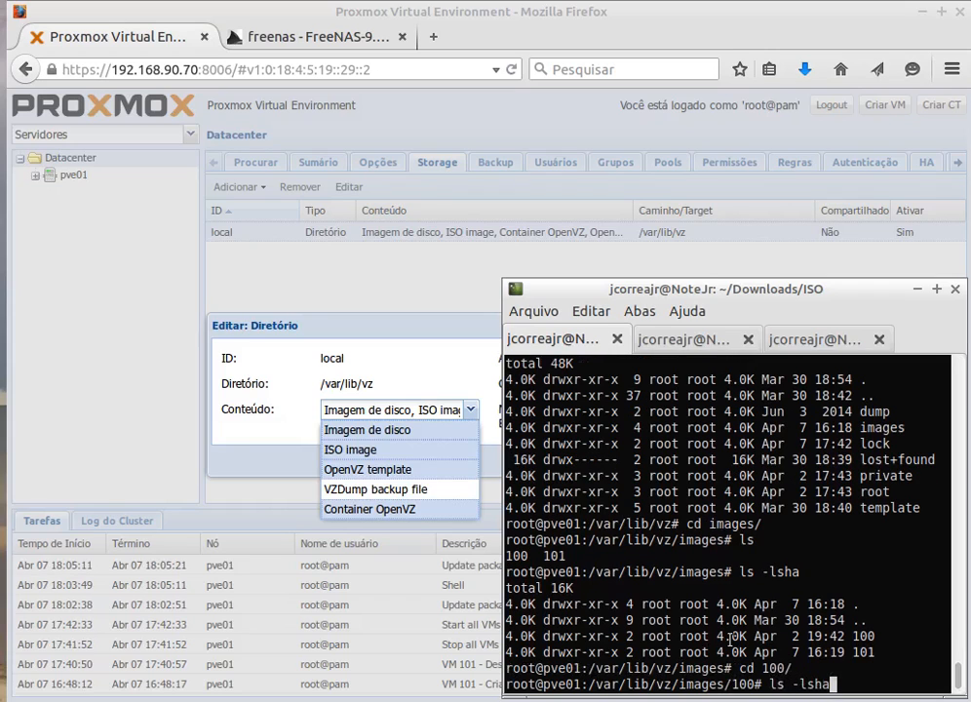
key(Return)
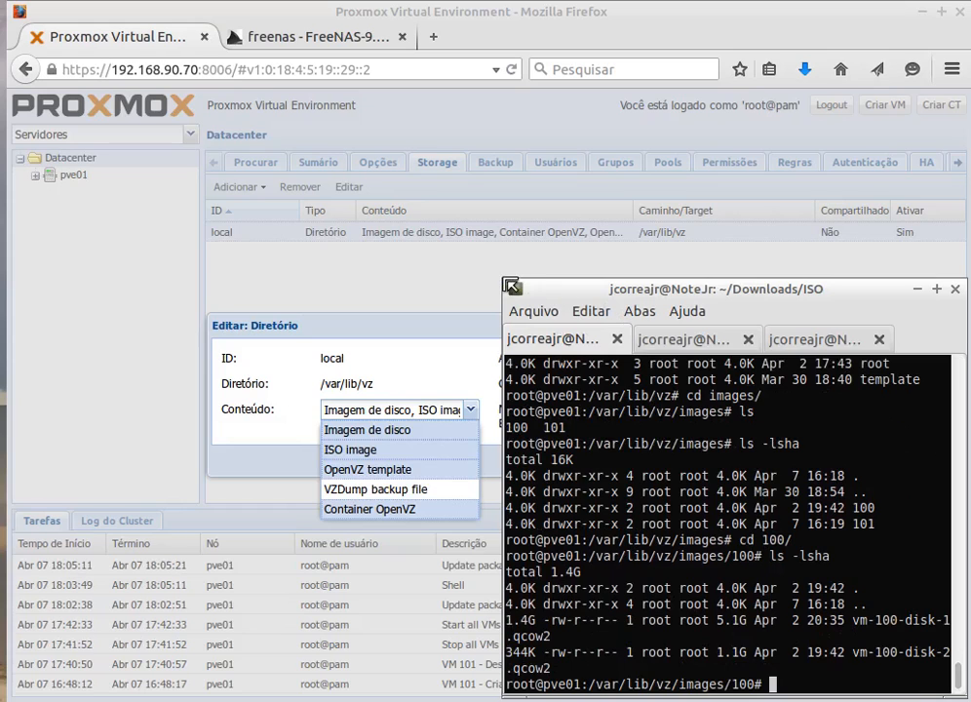
Step: Enlarge the terminal window and highlight the sizes of both VM 100 disk files and the name vm-100-disk-1.qcow2
drag(503, 281, 155, 183)
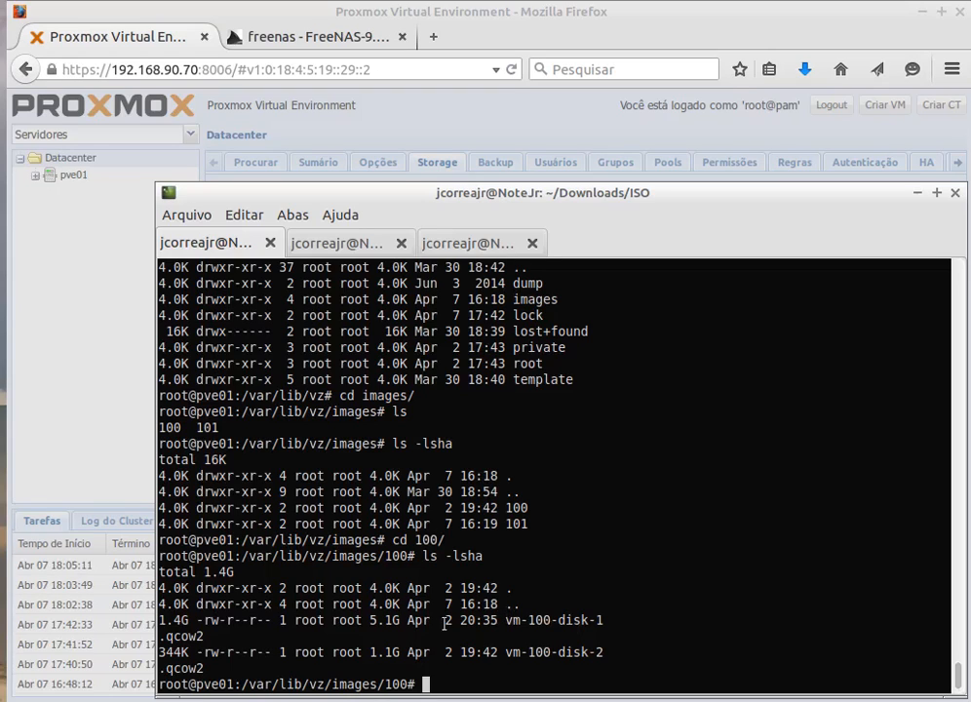
double_click(367, 620)
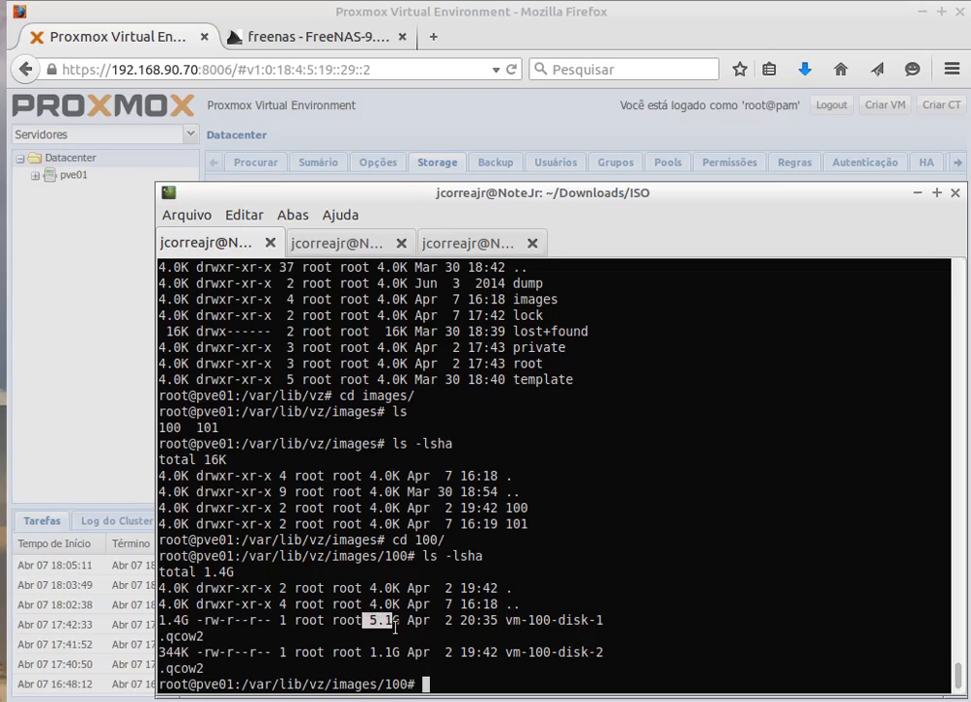
drag(363, 652, 399, 653)
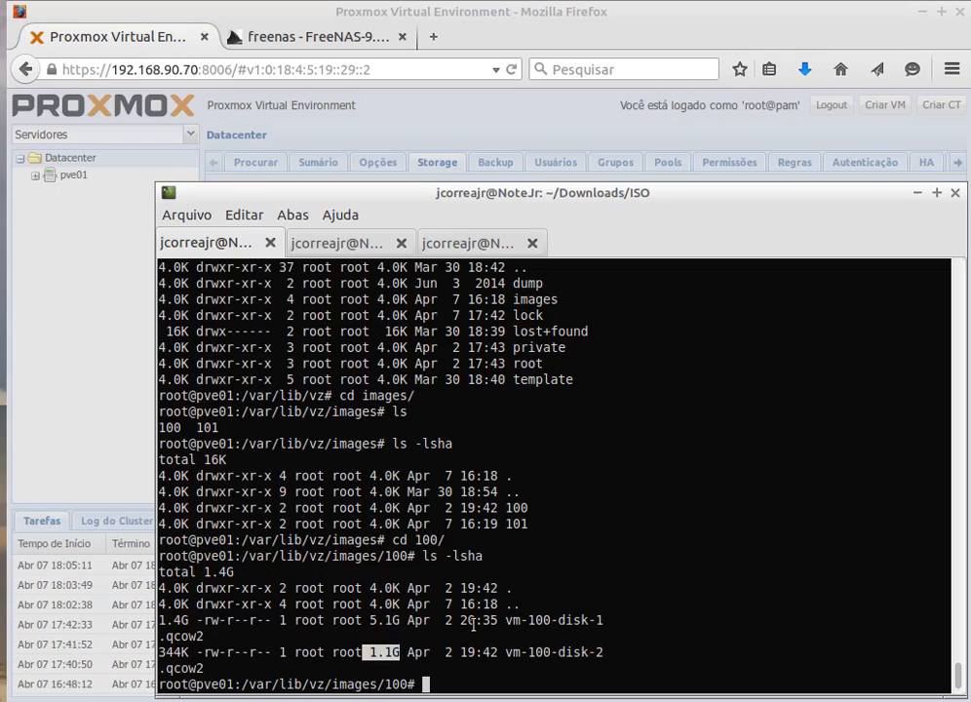
drag(505, 622, 165, 638)
drag(192, 635, 204, 637)
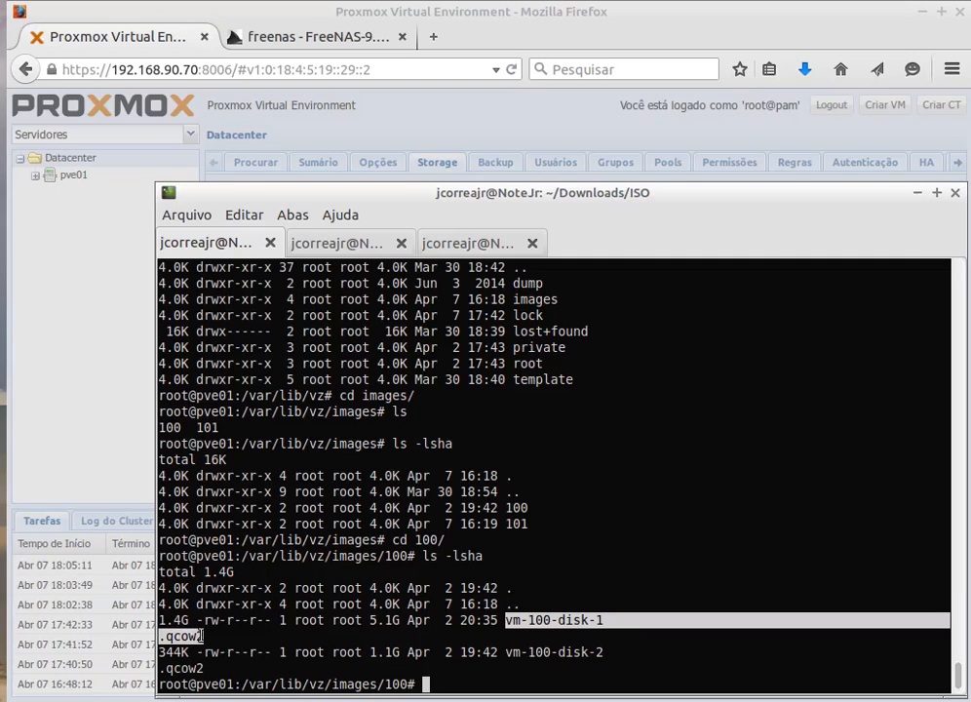
click(345, 653)
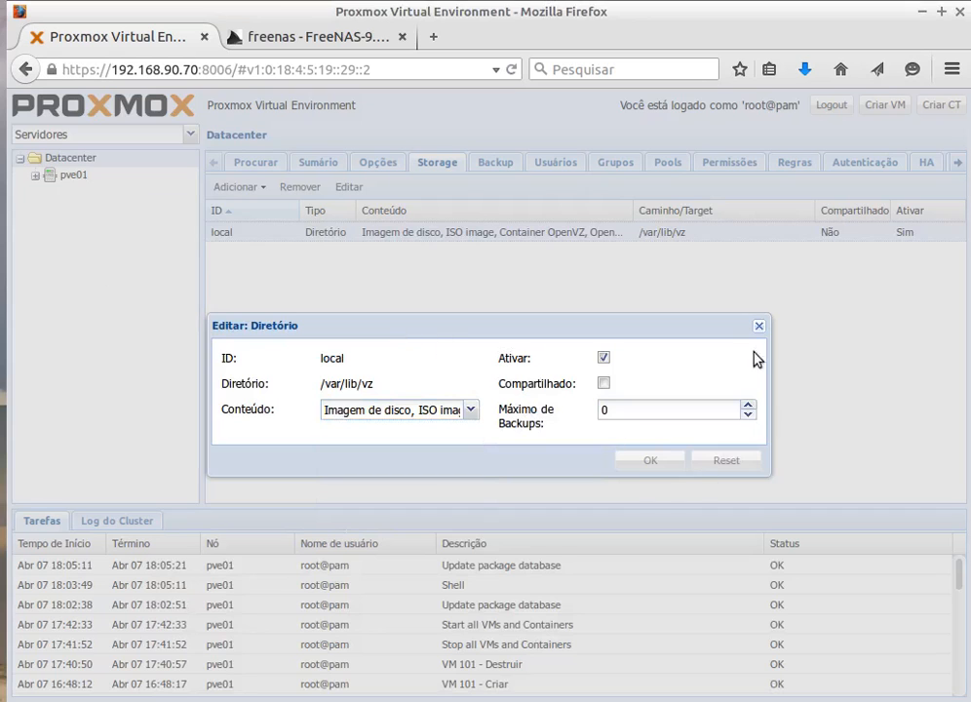
Step: Close the storage dialog in Proxmox, expand pve01 and show virtual machine 100 (teste)
click(759, 325)
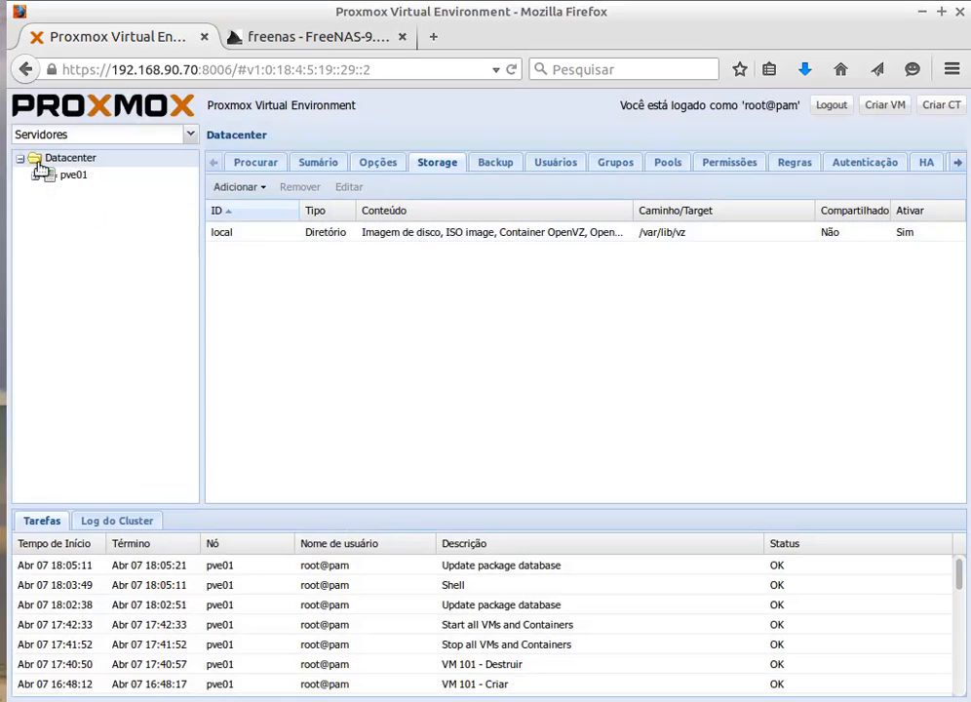
click(35, 174)
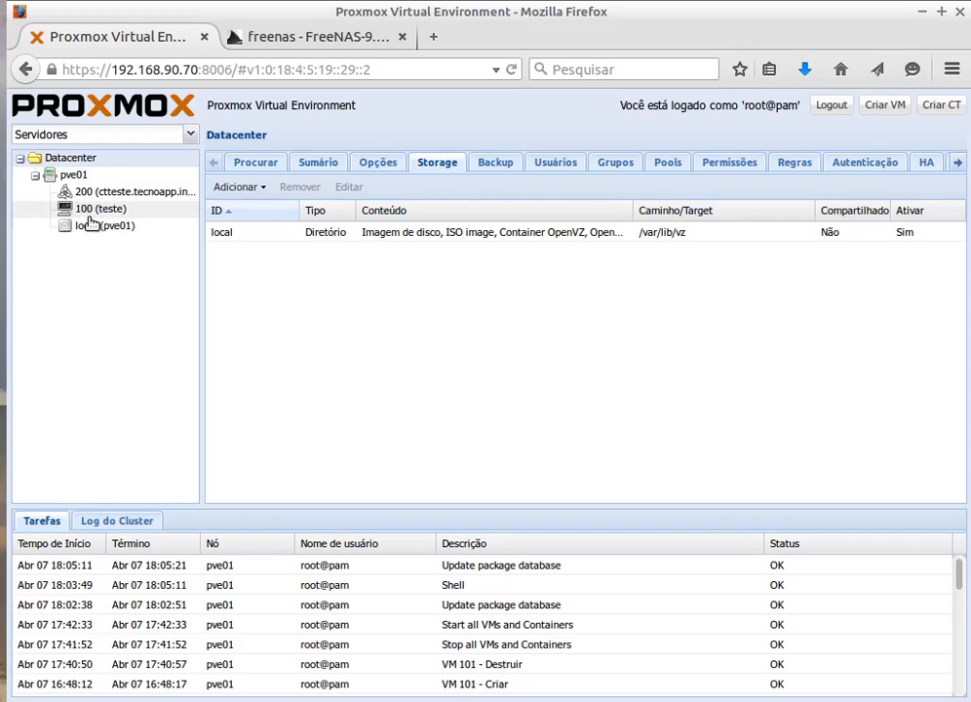
click(90, 213)
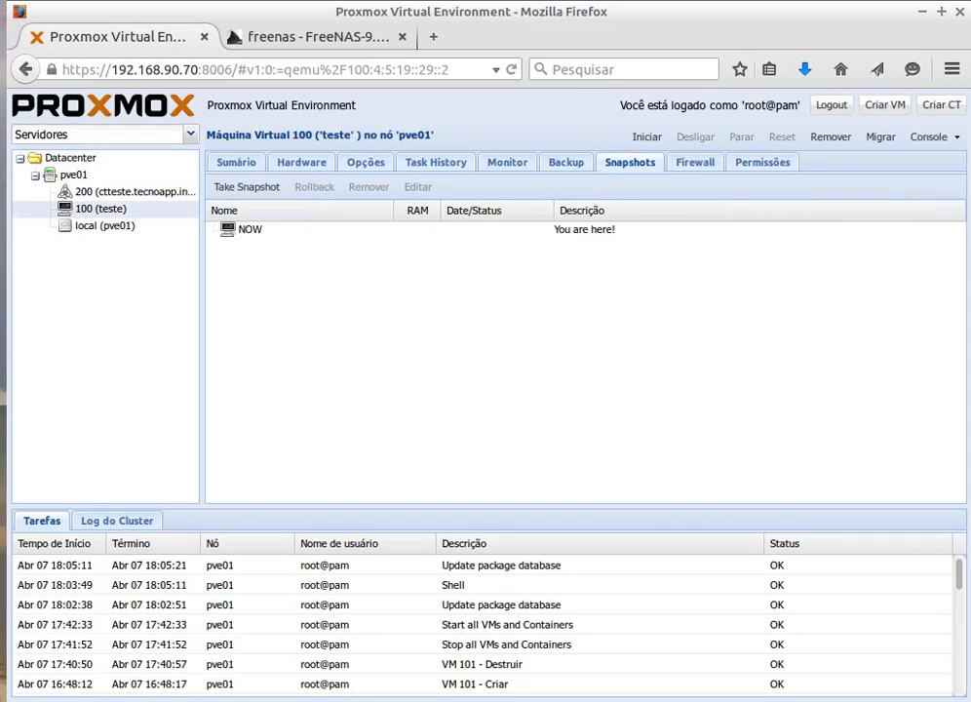
Step: Switch back to the terminal and examine the 100 and 101 folders and VM 100's qcow2 disk files by highlighting them
key(alt+Tab)
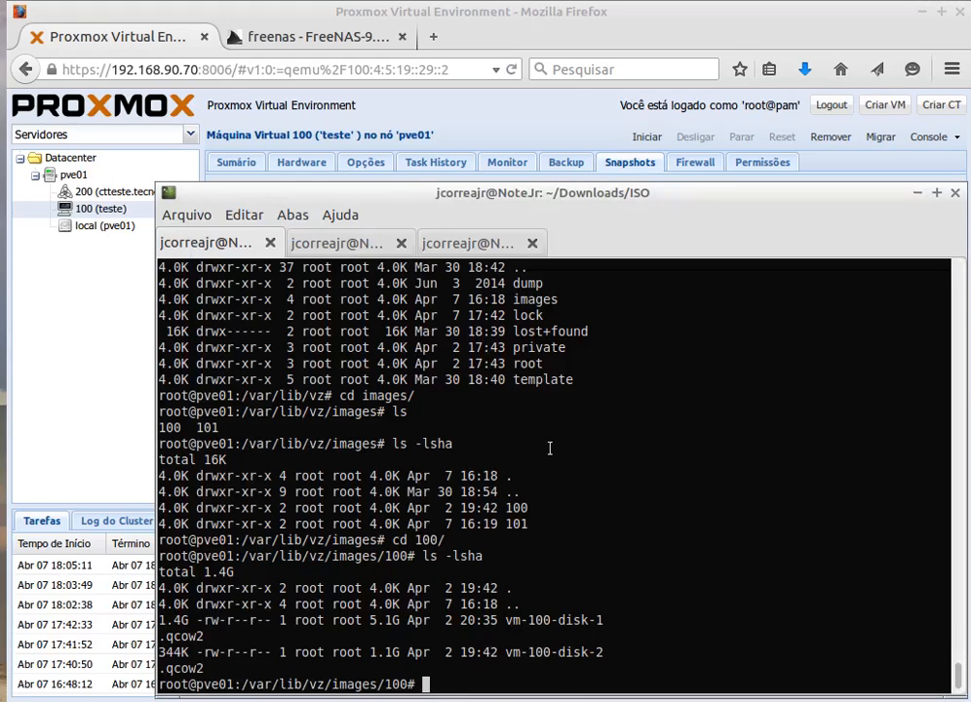
scroll(551, 449, up, 5)
scroll(551, 448, down, 5)
drag(531, 526, 500, 526)
click(505, 527)
double_click(506, 507)
drag(499, 620, 436, 668)
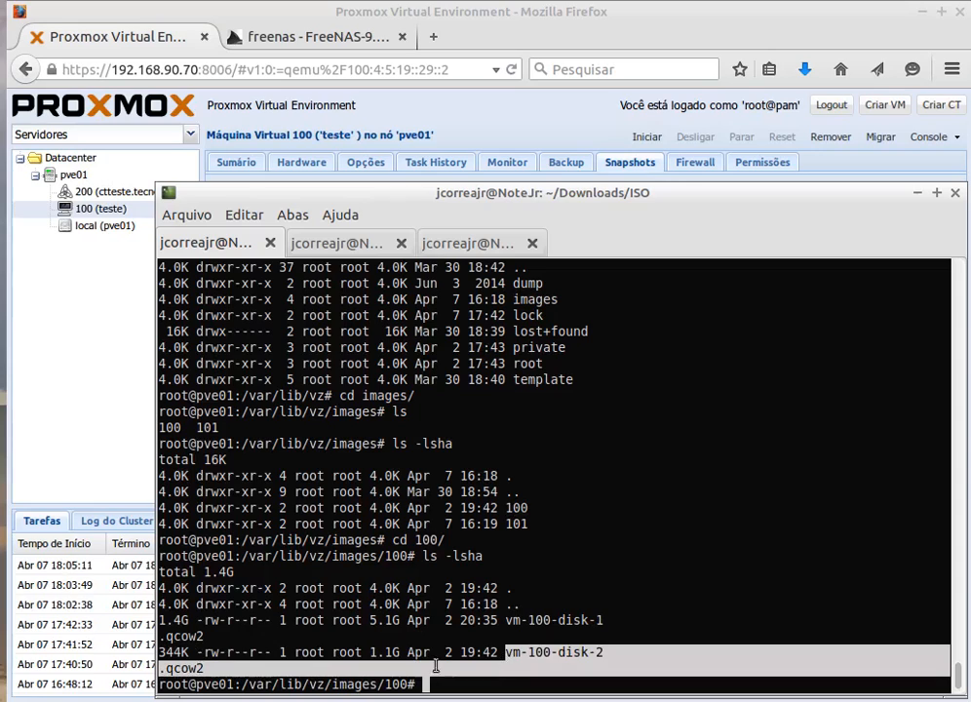
click(414, 645)
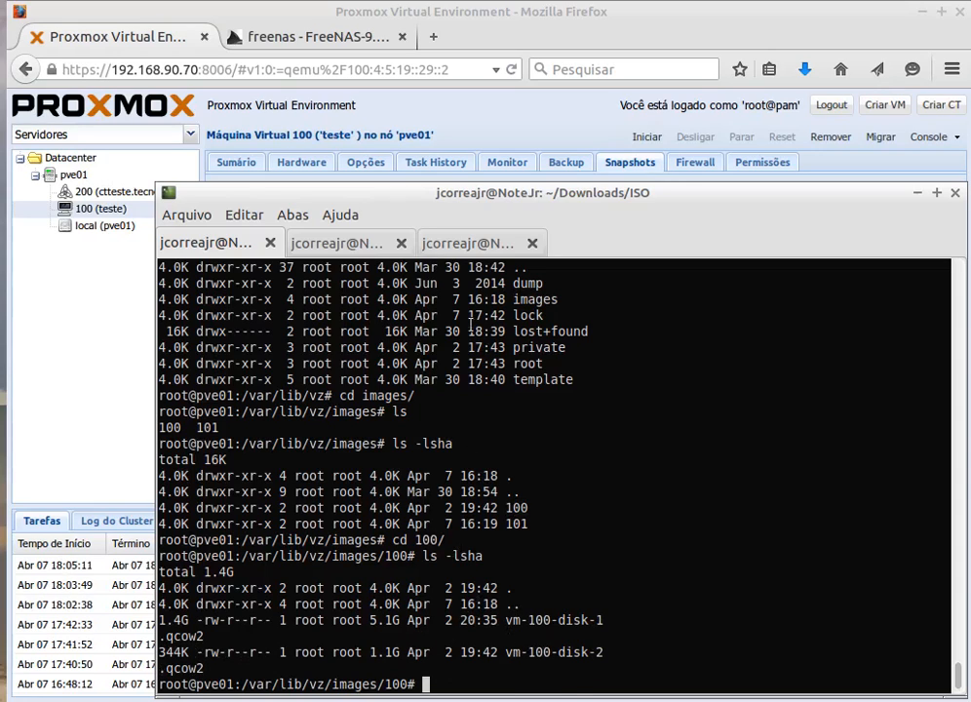
Step: Highlight the images, template and private directories in the earlier /var/lib/vz listing
scroll(494, 487, up, 1)
scroll(494, 488, up, 2)
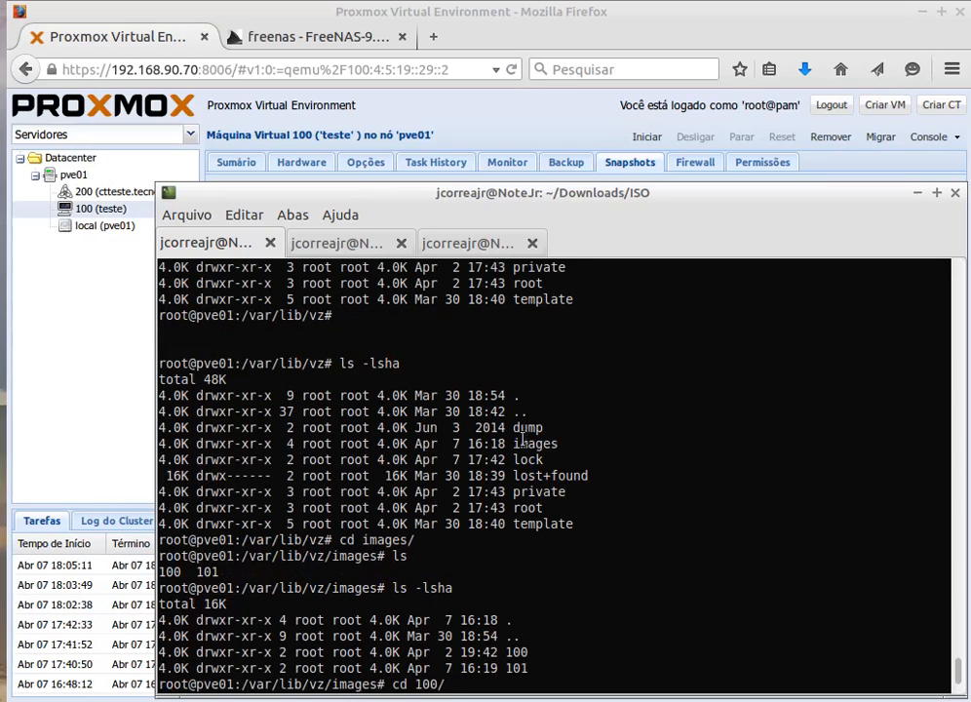
drag(514, 444, 558, 445)
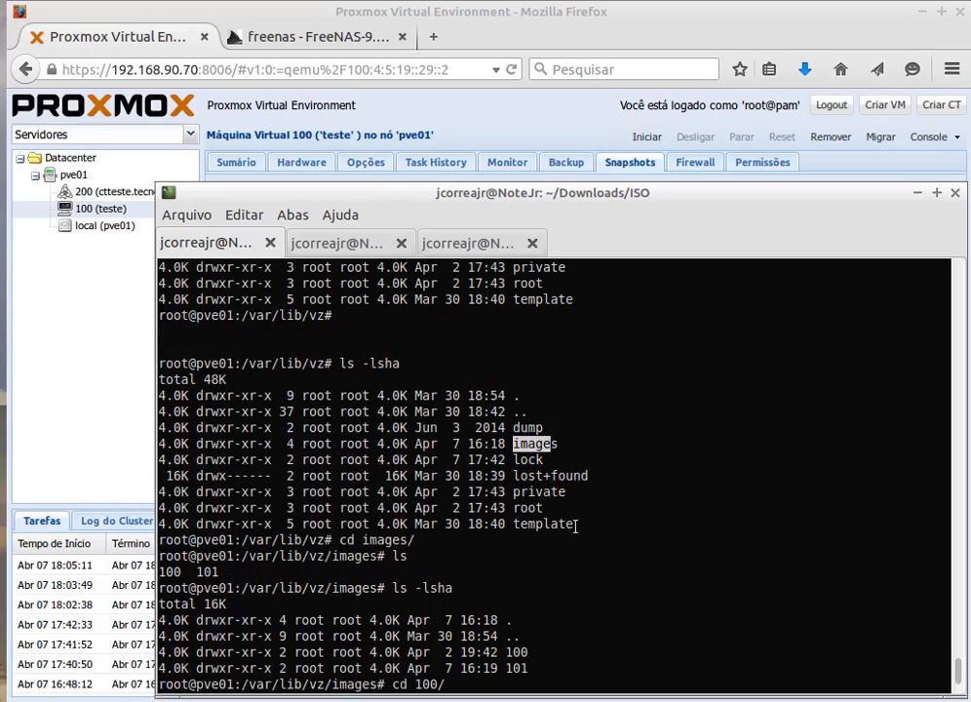
drag(575, 527, 513, 523)
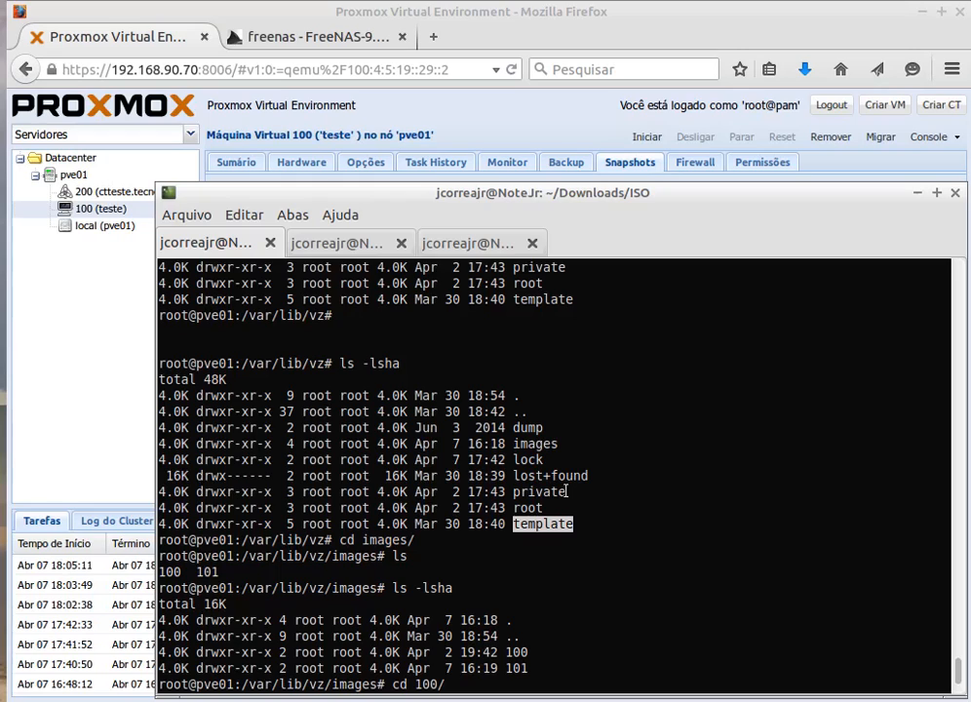
drag(567, 491, 514, 491)
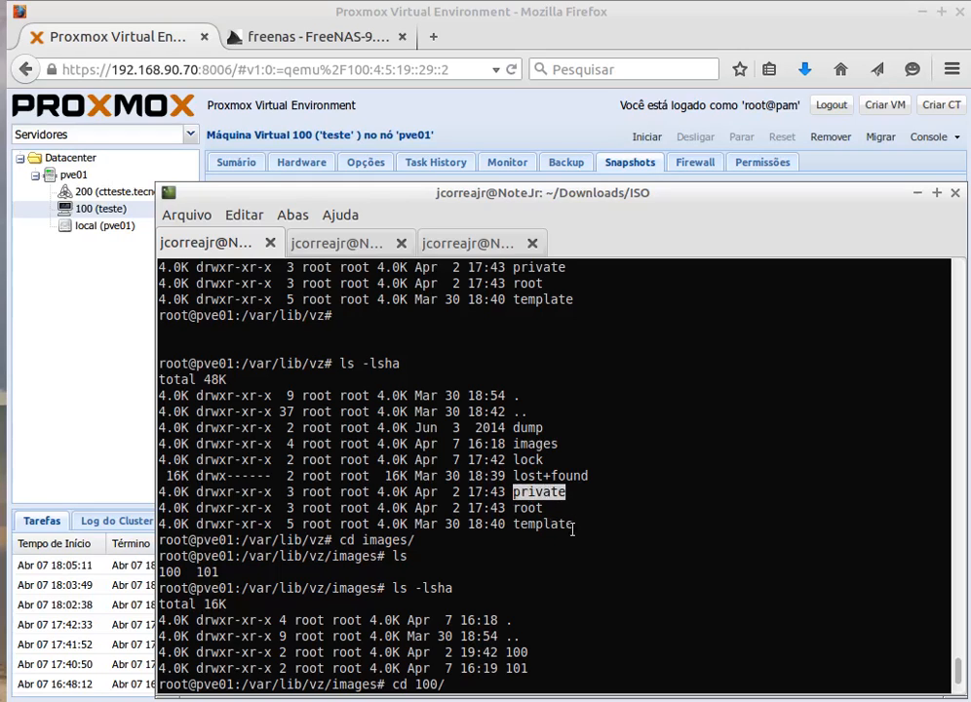
Step: Highlight template and private once more in the earlier /var/lib/vz listing, and return to the prompt in images/100
drag(576, 527, 514, 526)
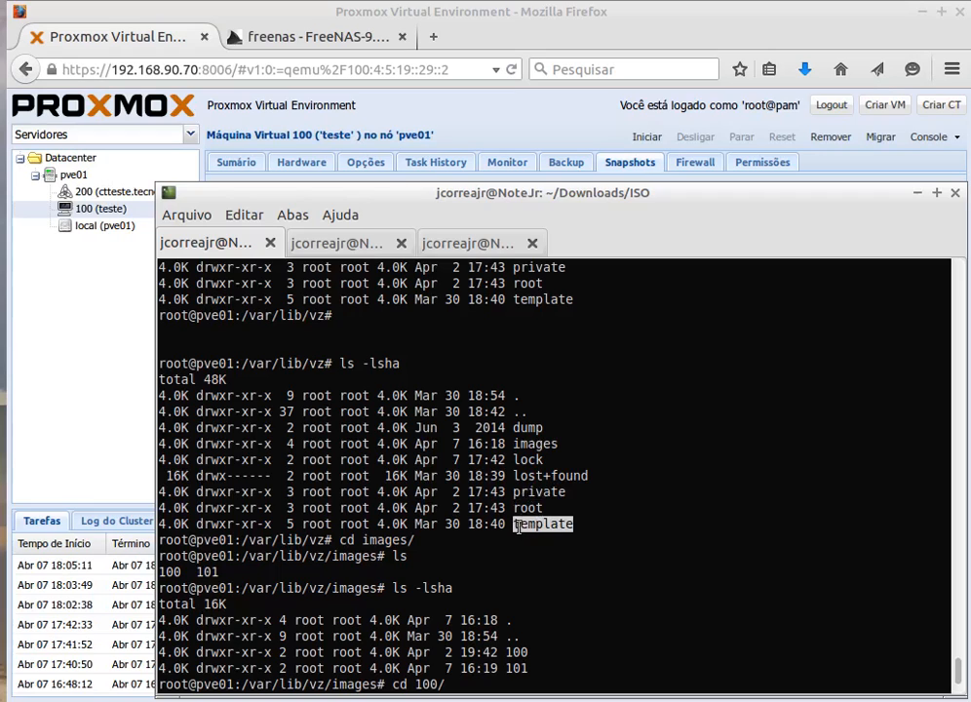
drag(569, 491, 514, 492)
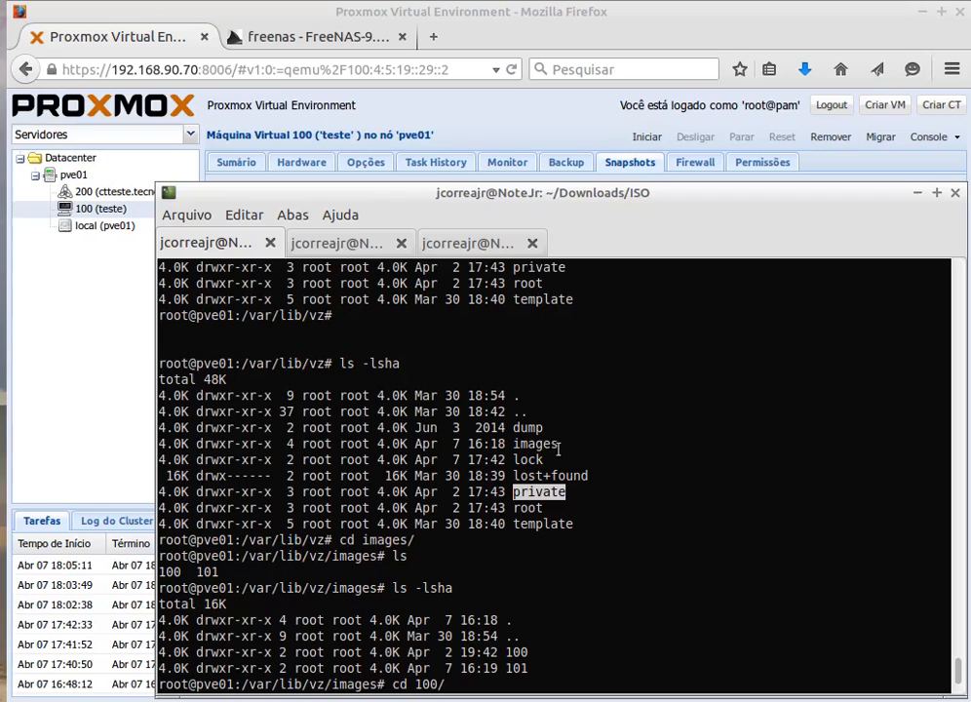
click(579, 524)
key(Return)
text(ls -lsha)
key(Return)
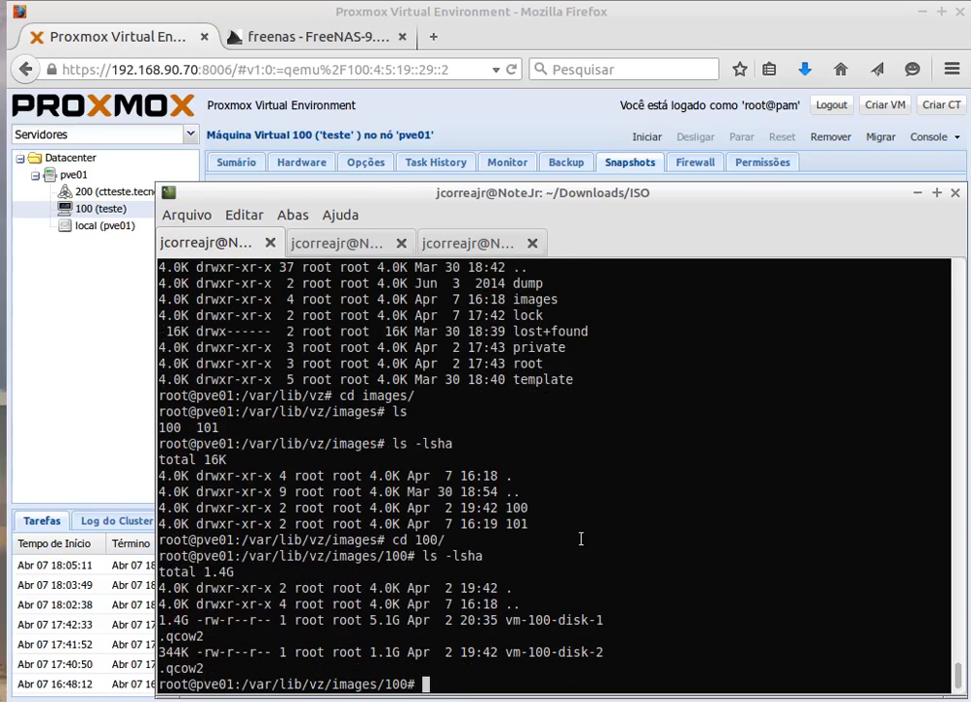
Step: Go up two directory levels from images/100 to /var/lib/vz and list its contents
text(cd ..)
key(Return)
text(cd )
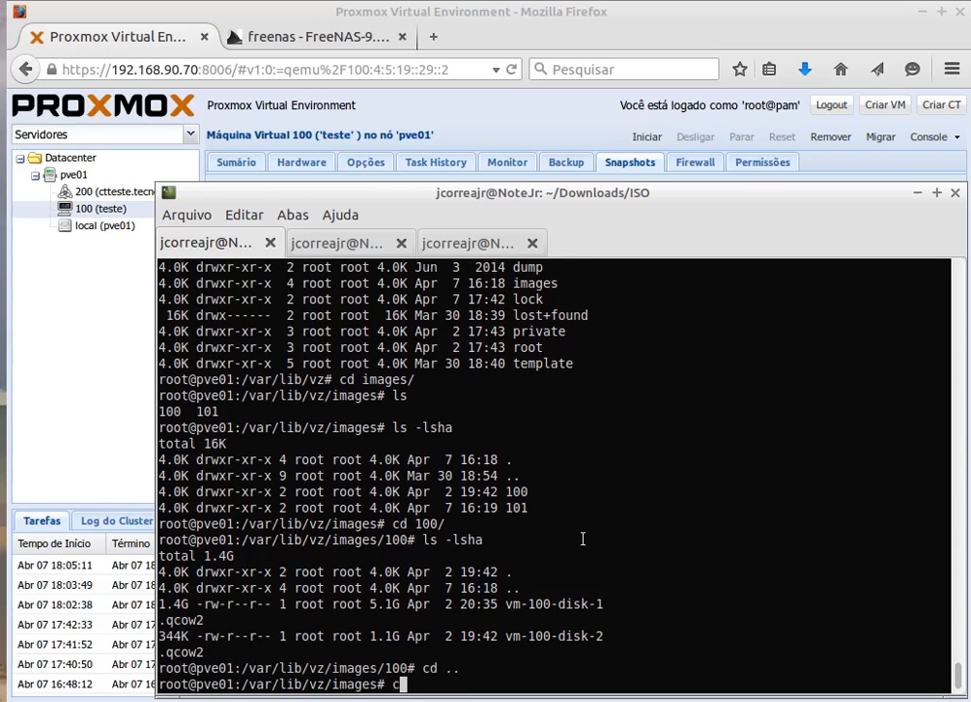
text(..)
key(Return)
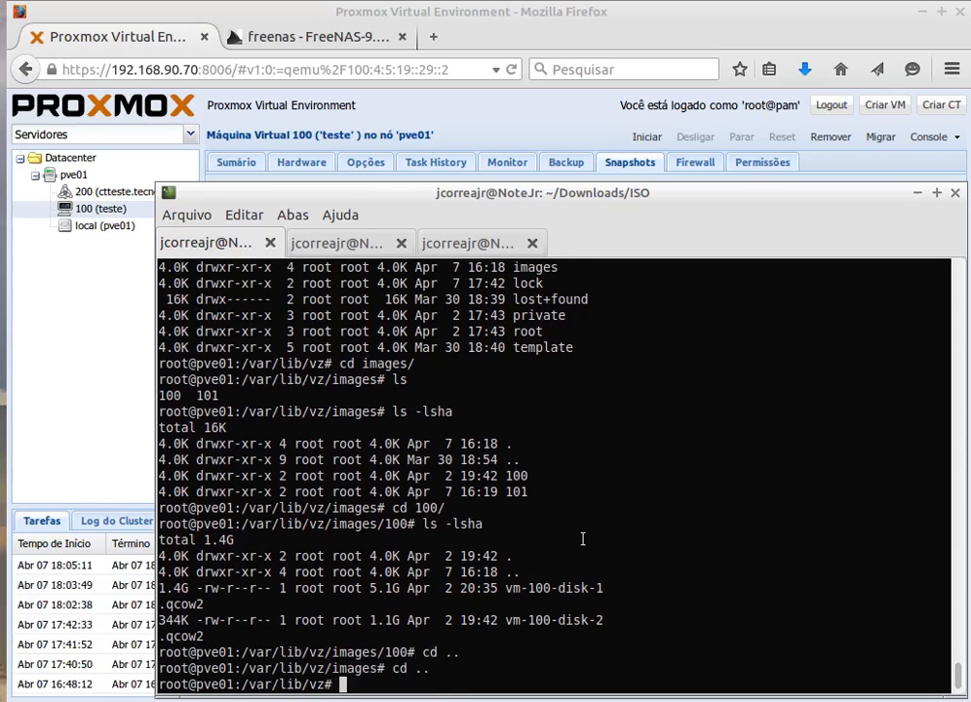
text(ls)
key(Return)
Step: Change into the template directory and list its subdirectories
text(cd te)
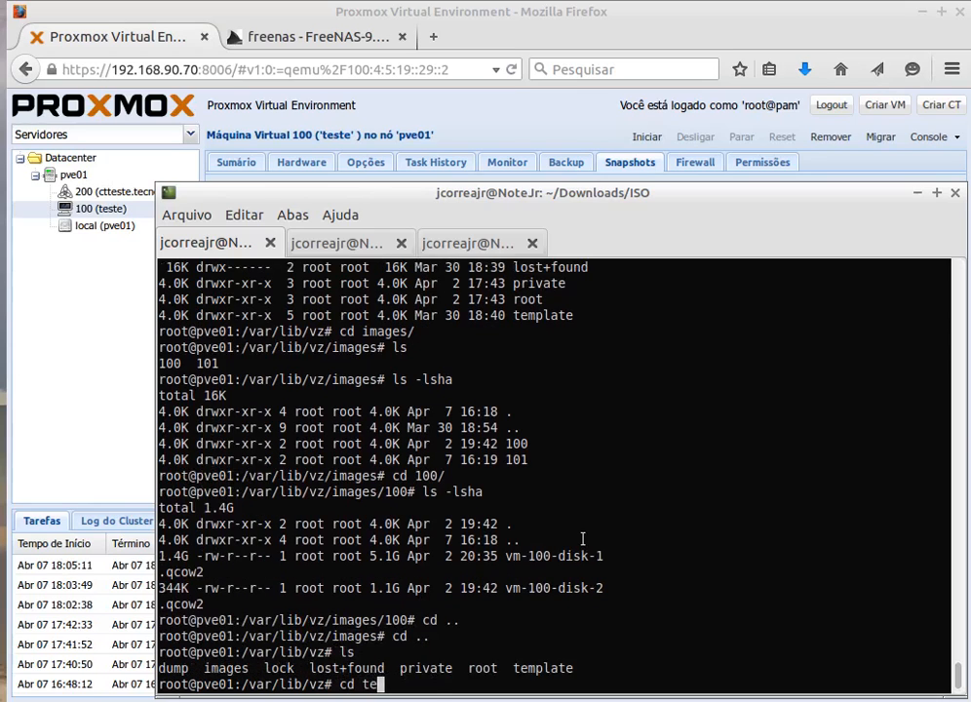
key(Tab)
key(Return)
text(ls)
key(Return)
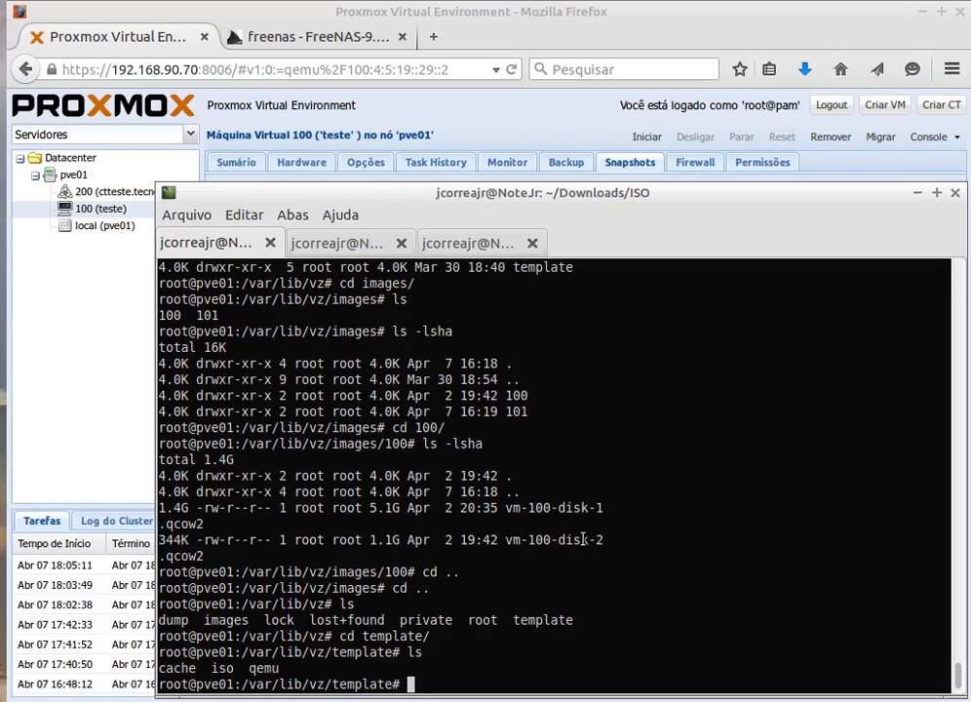
Step: Change into the iso directory, list its files in detail with ls -lsha, and highlight WinXPPRO_SP2.iso
text(cd iso/)
key(Return)
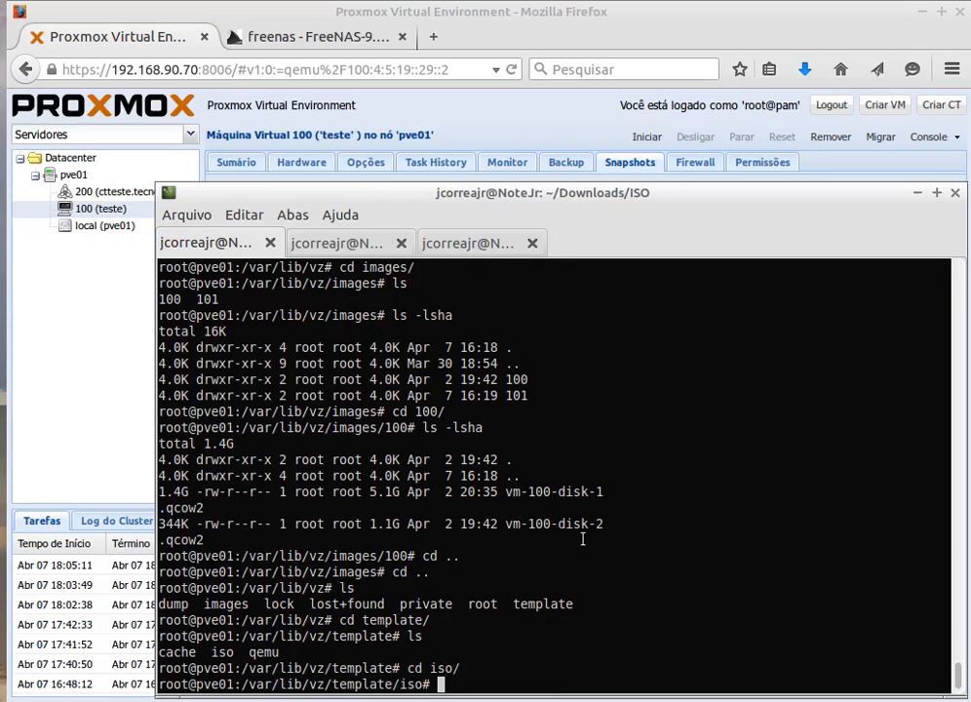
text(ls -lsha)
key(Return)
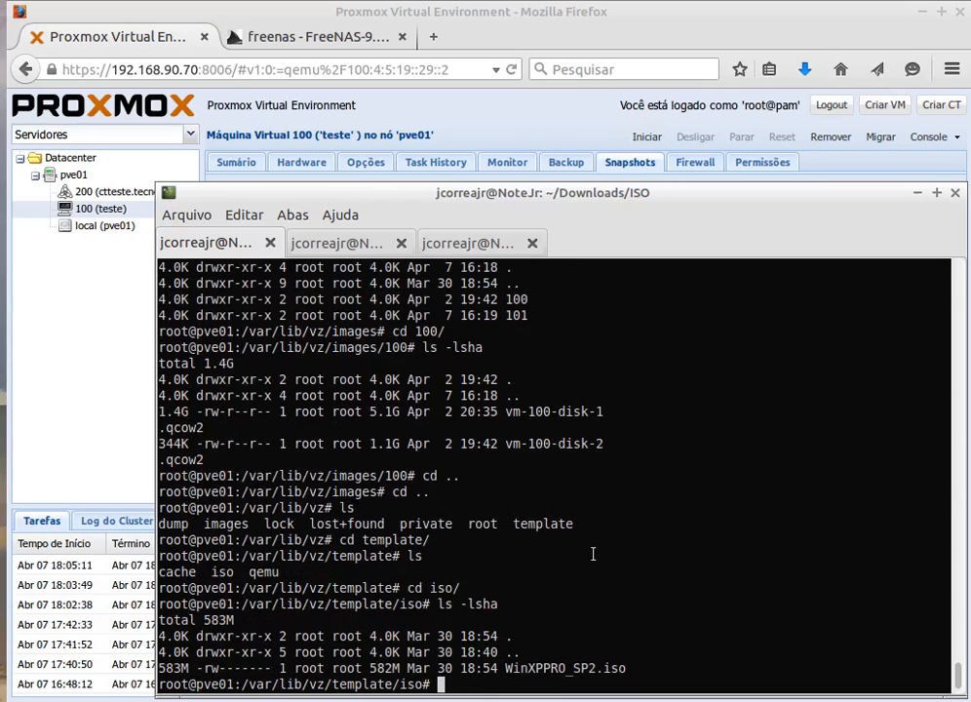
drag(630, 669, 495, 668)
click(495, 669)
Step: Move the terminal aside and inspect the content types of the Datacenter's local storage in Proxmox, closing its edit dialog without changes
drag(390, 200, 737, 177)
click(226, 310)
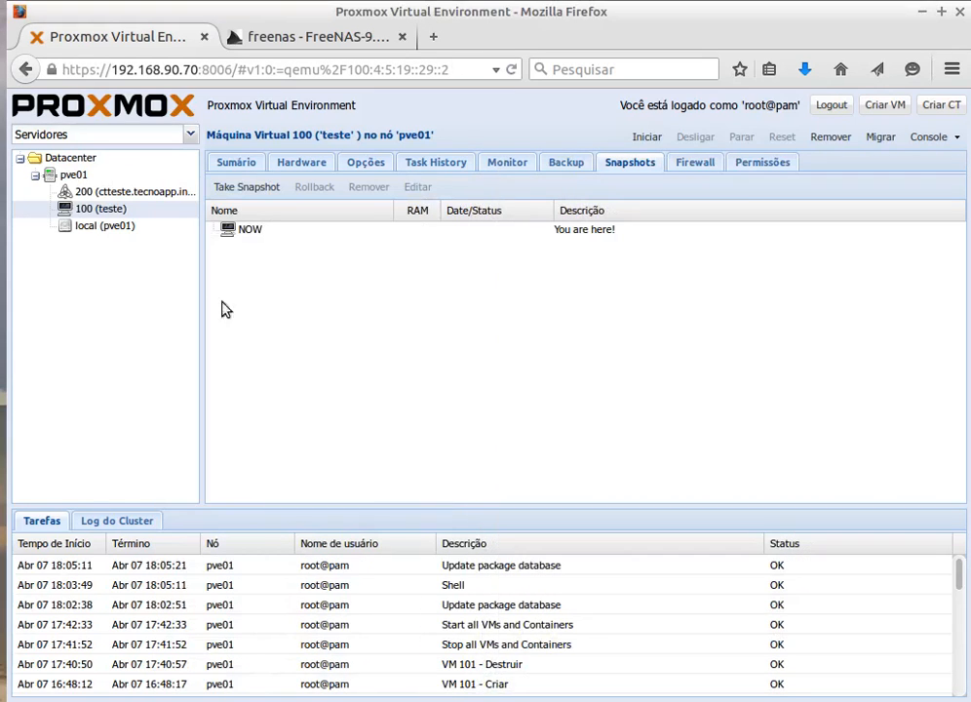
click(70, 161)
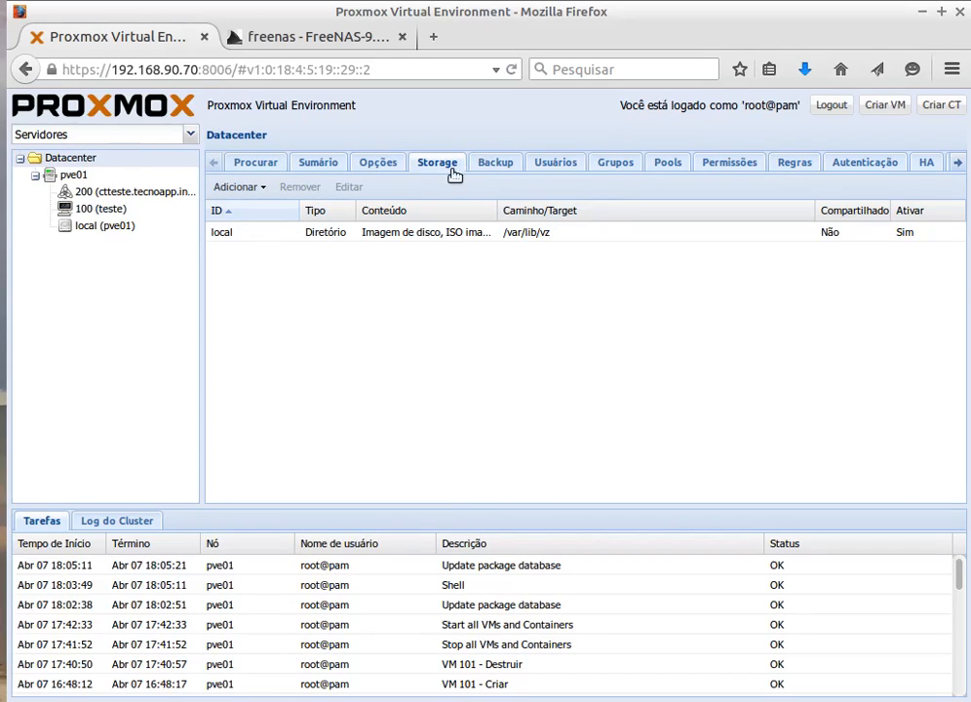
click(243, 235)
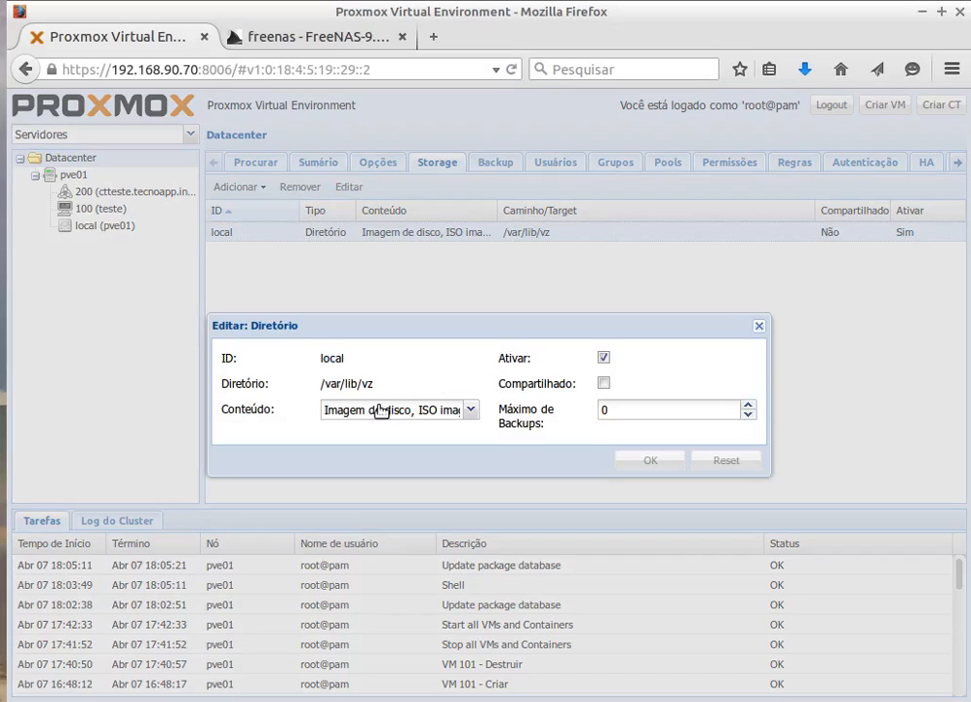
click(470, 411)
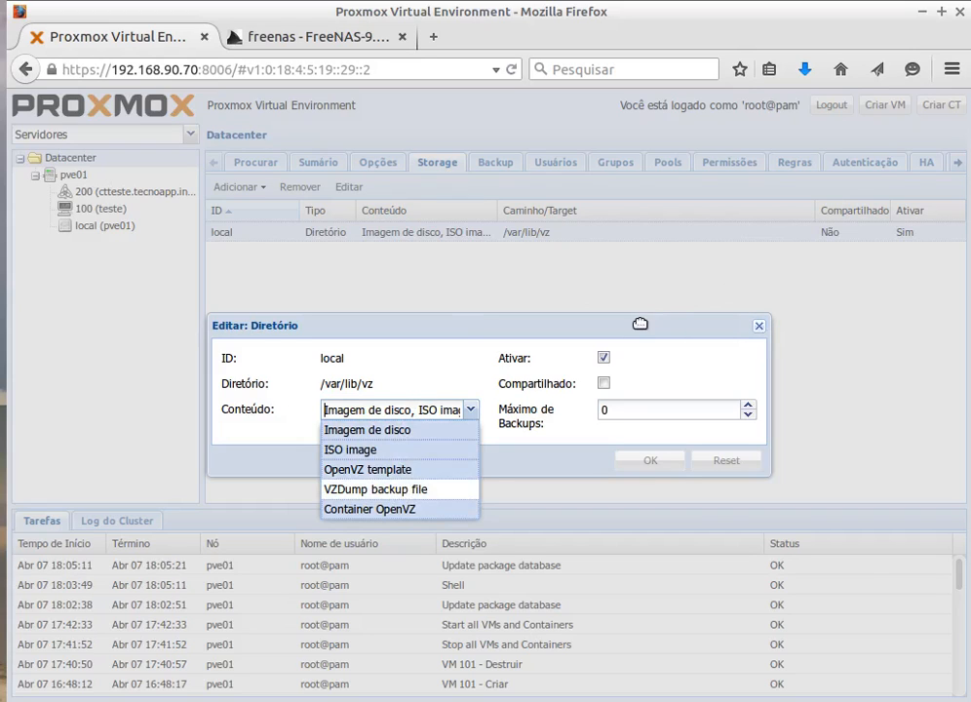
click(736, 321)
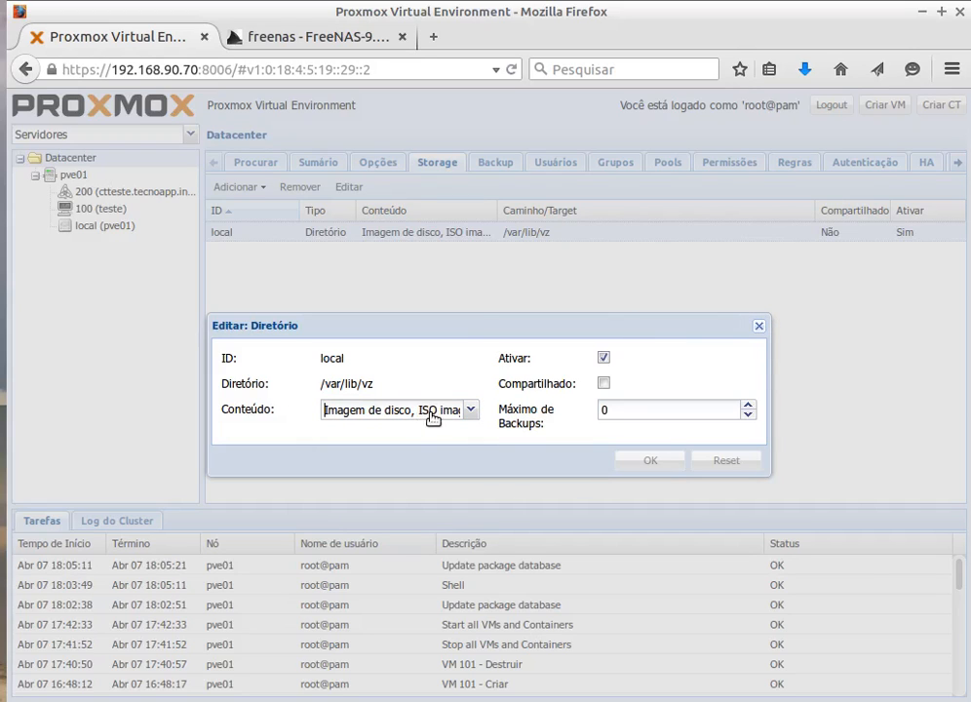
click(759, 327)
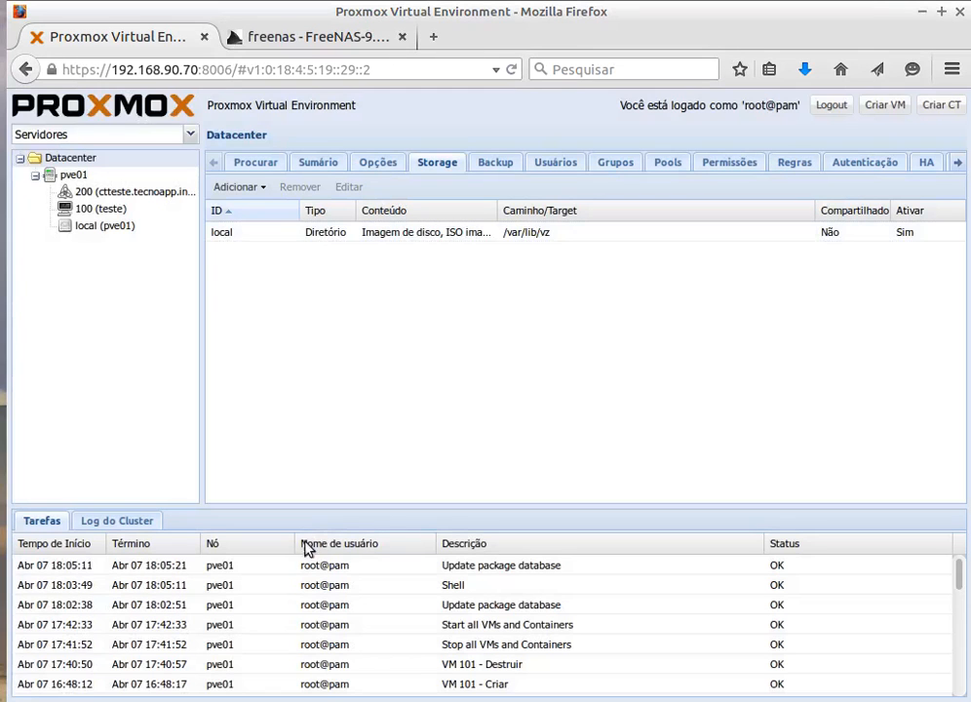
Step: Switch to the terminal, highlight the WinXPPRO_SP2.iso file name in the listing, and return to Proxmox
key(alt+Tab)
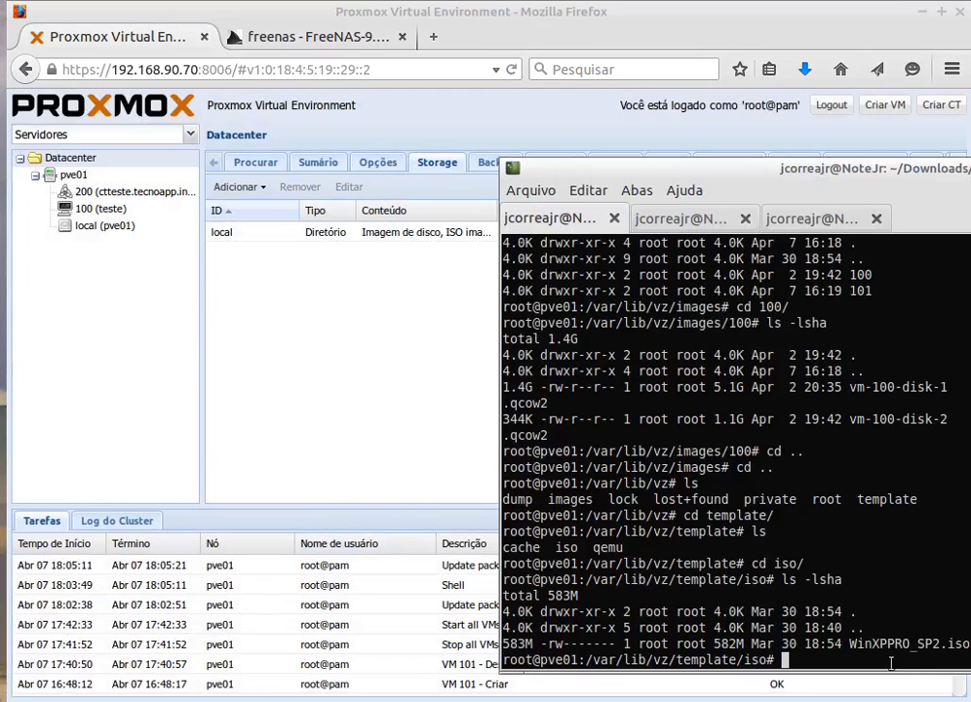
drag(851, 644, 946, 646)
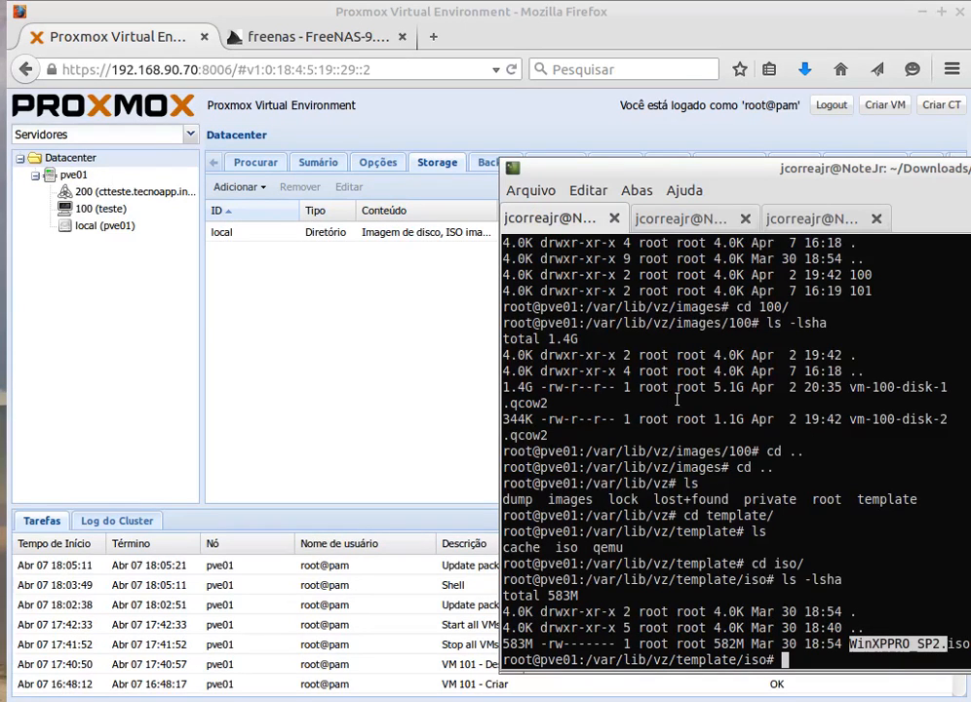
key(alt+Tab)
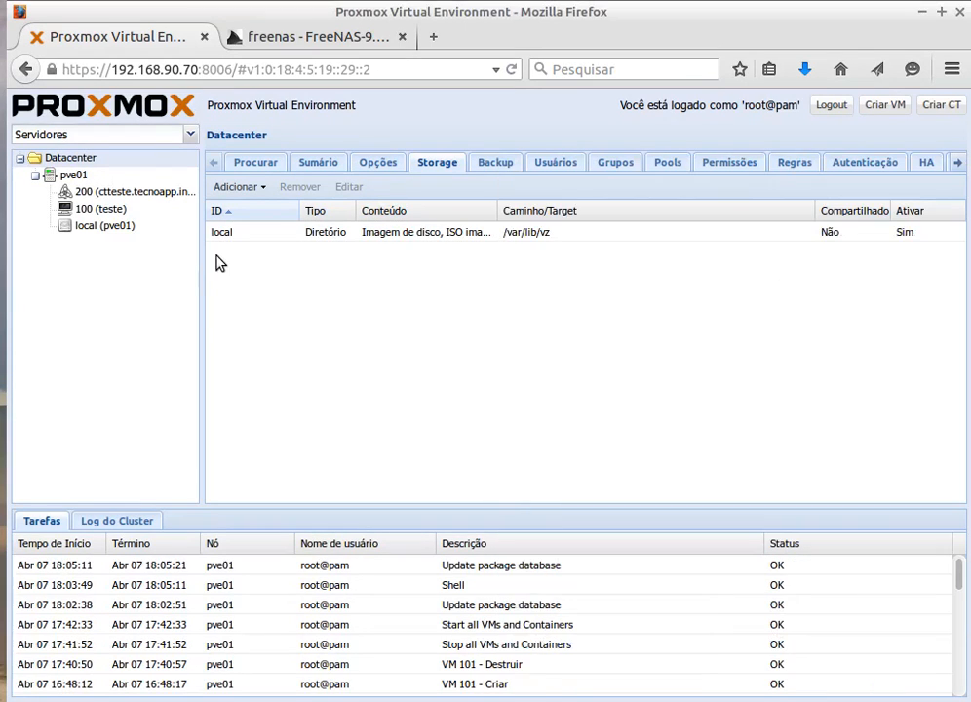
Step: Show the content of the local (pve01) storage and select WinXPPRO_SP2.iso among its ISO images
click(426, 231)
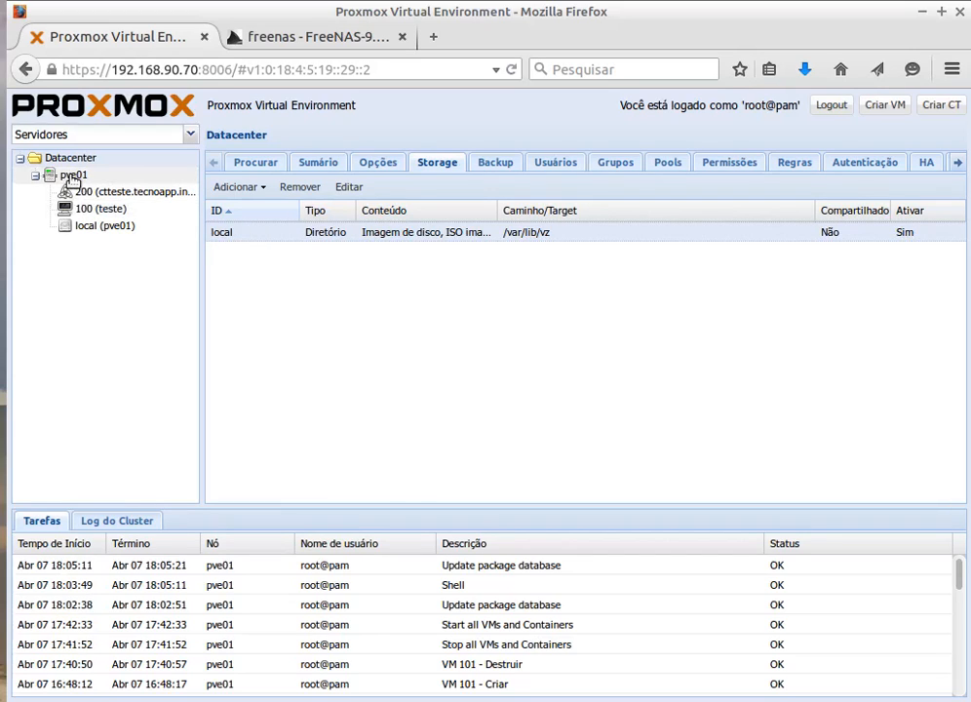
click(93, 230)
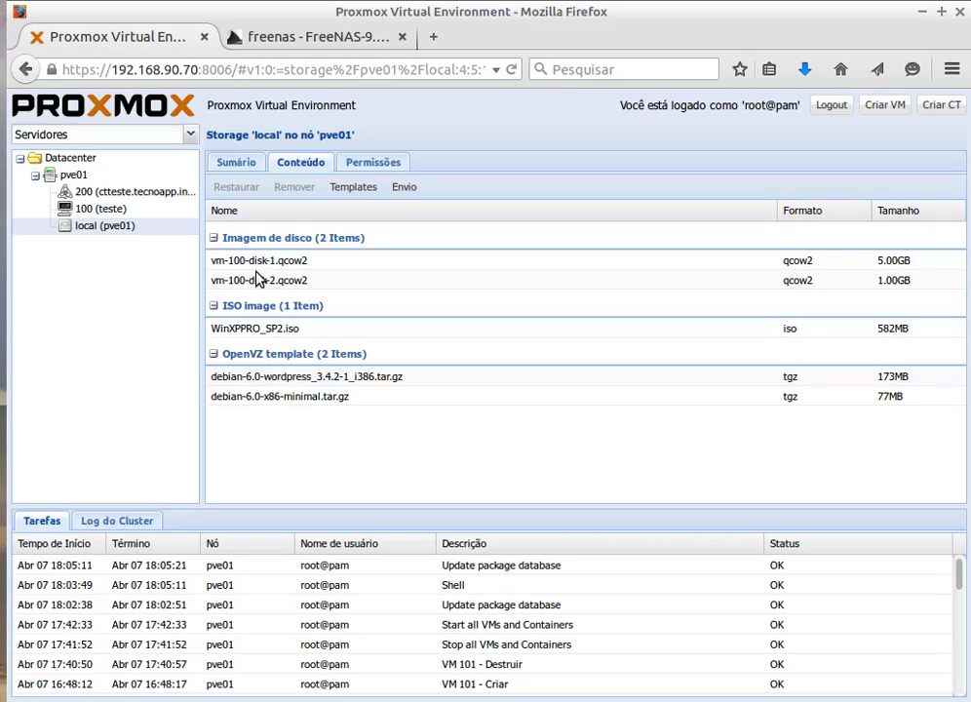
click(239, 330)
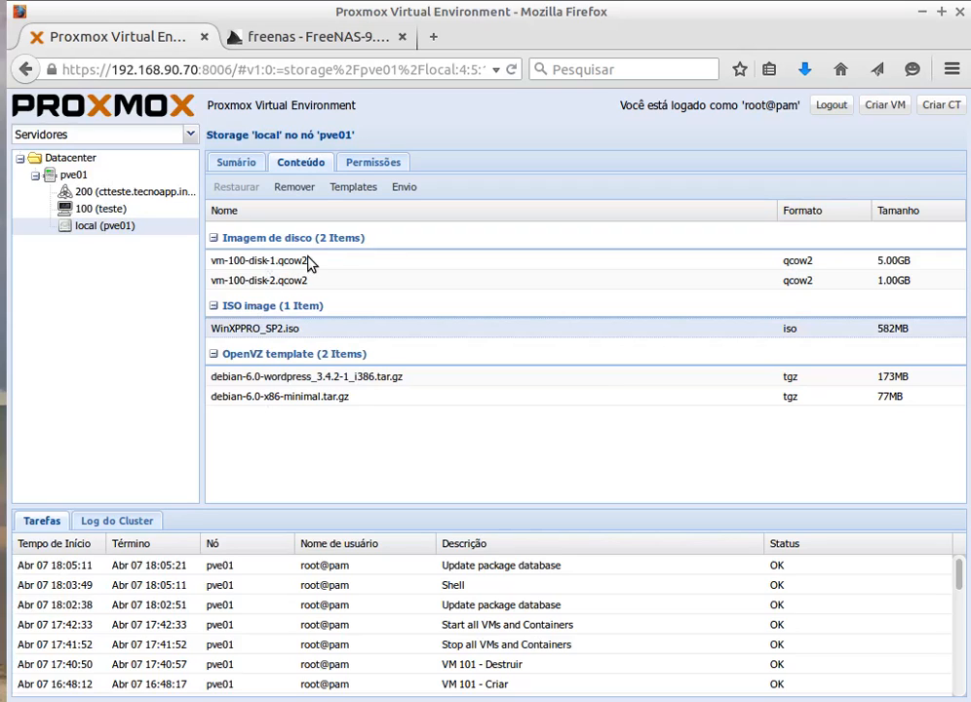
Step: Upload clonezilla-live-20150304-utopic-i386.iso from Downloads/ISO to the local storage as an ISO image, and select it in the content list
click(402, 190)
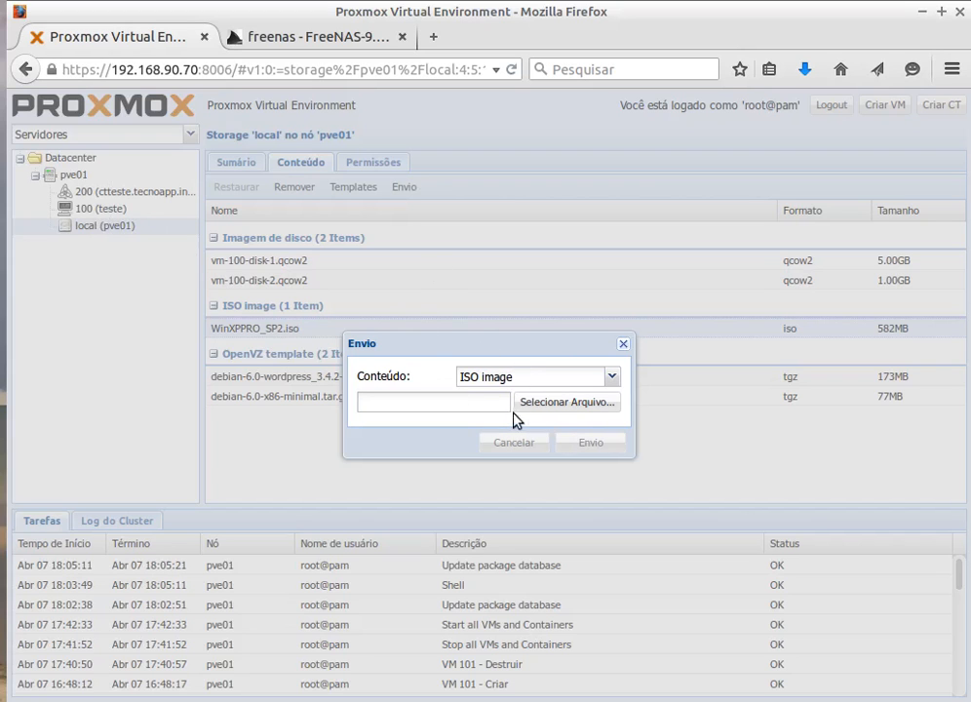
click(548, 409)
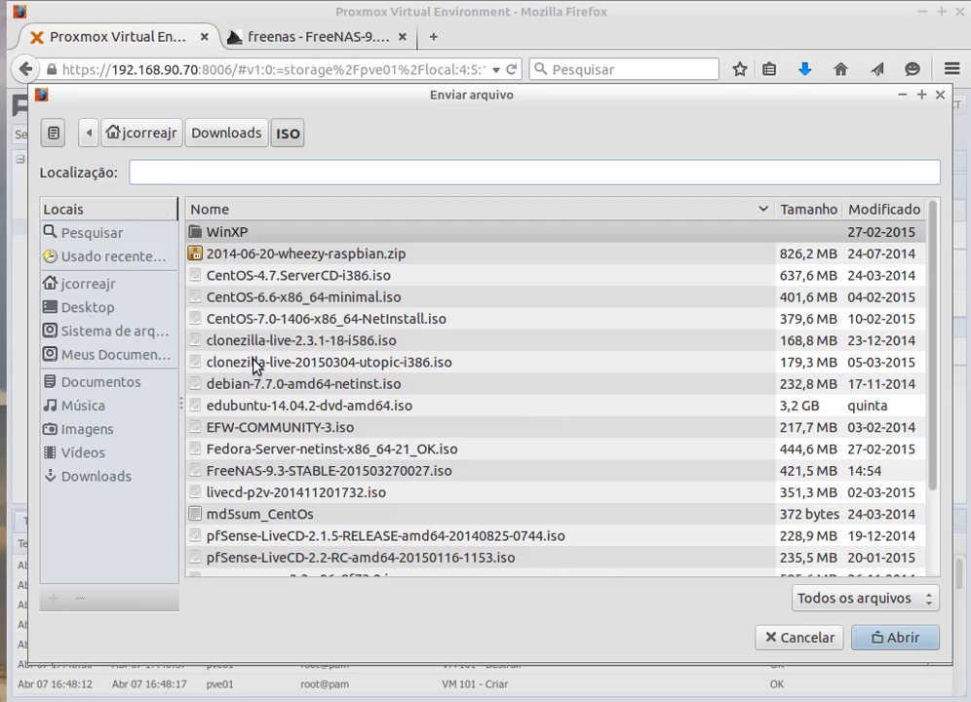
click(323, 343)
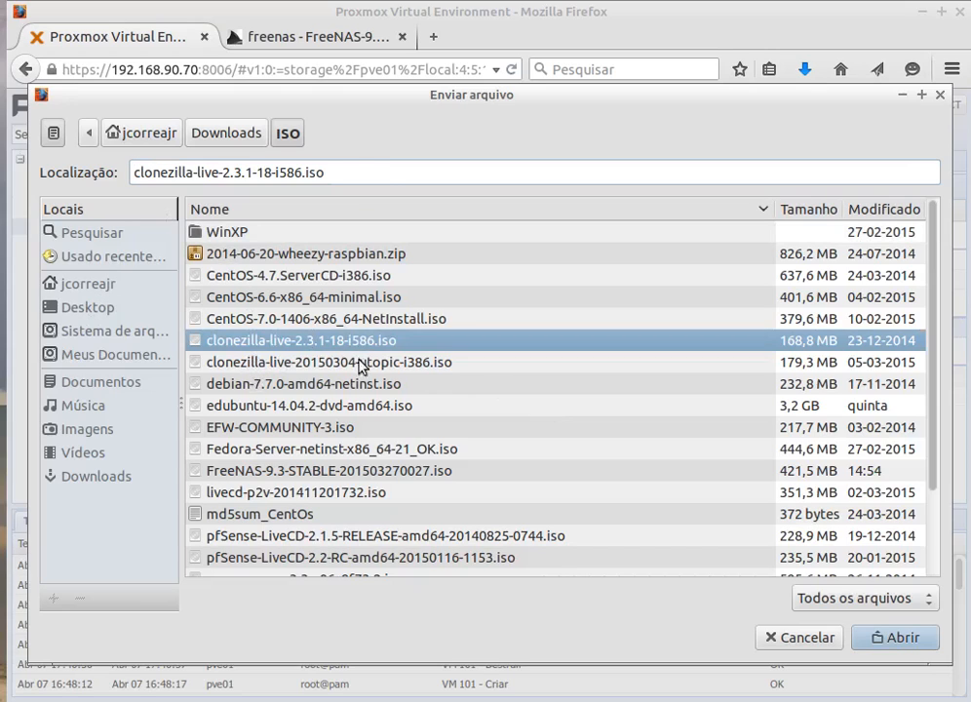
click(336, 363)
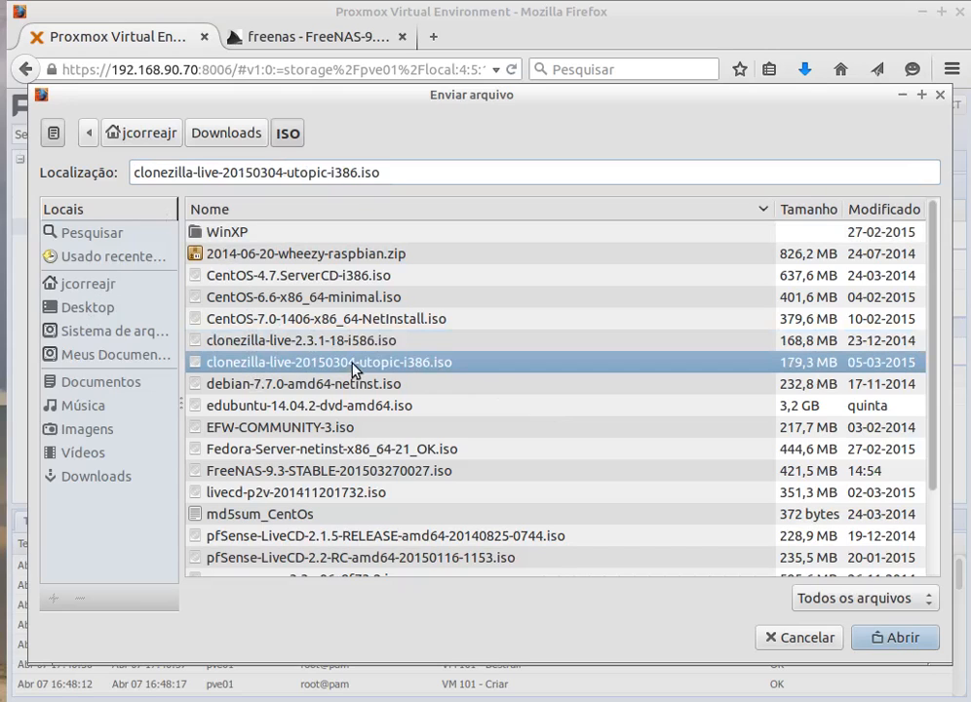
click(902, 637)
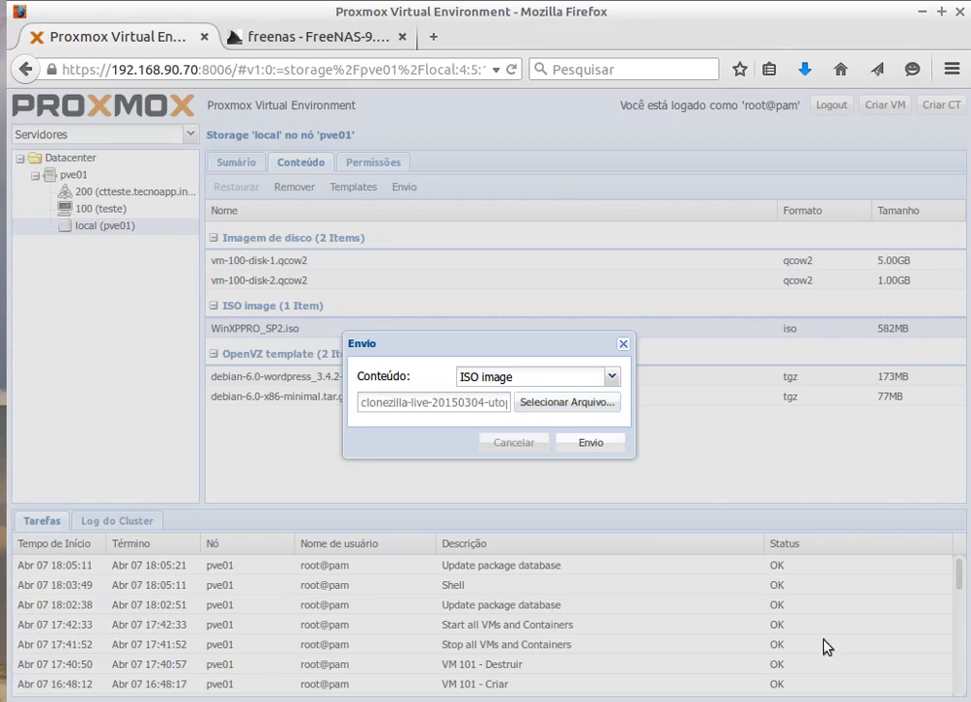
click(590, 443)
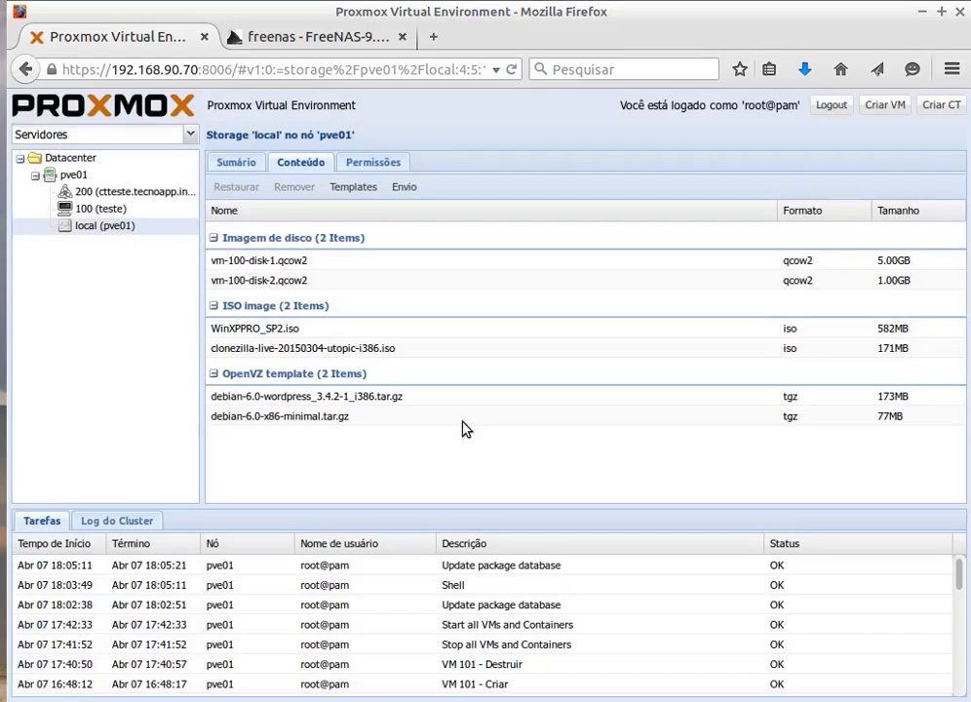
click(353, 347)
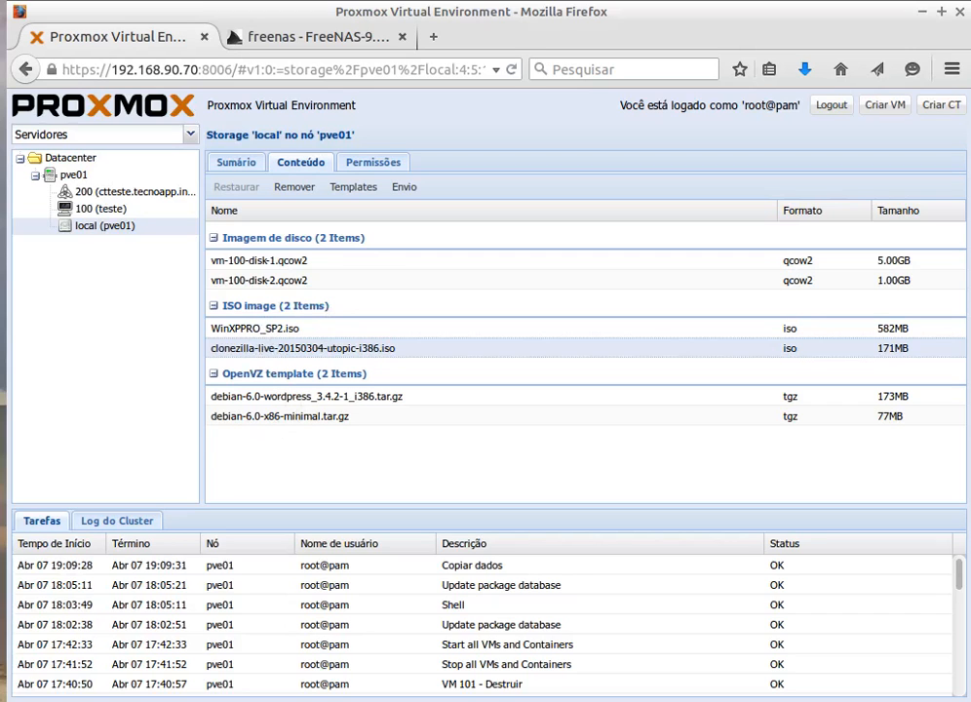
Step: Switch to the terminal, move its window further into view, and list the files in template/iso
key(alt+Tab)
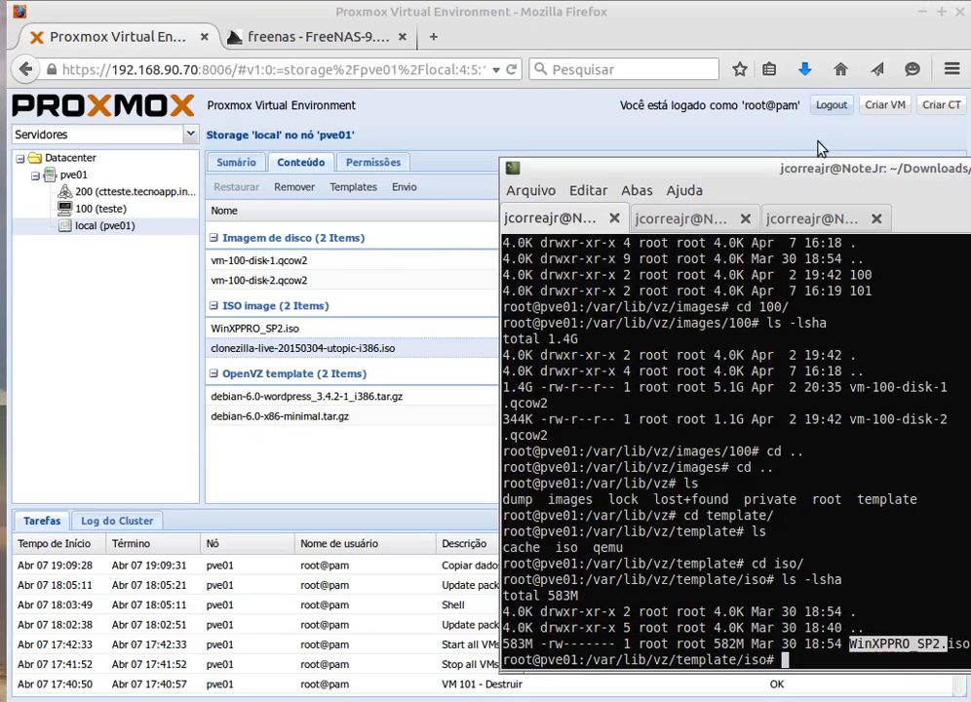
drag(726, 170, 541, 137)
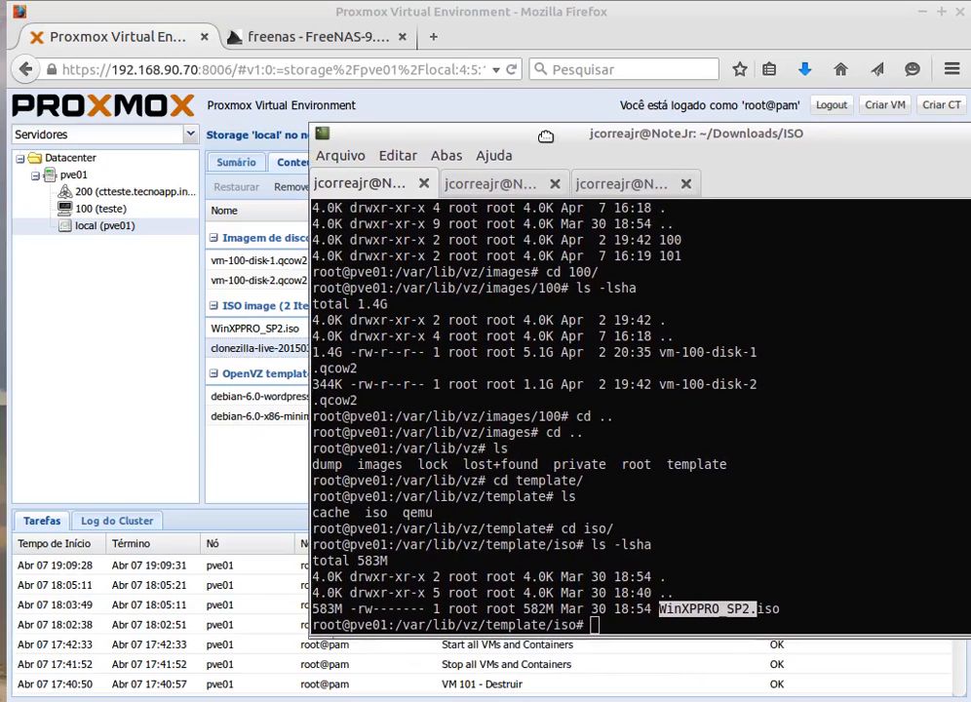
click(776, 575)
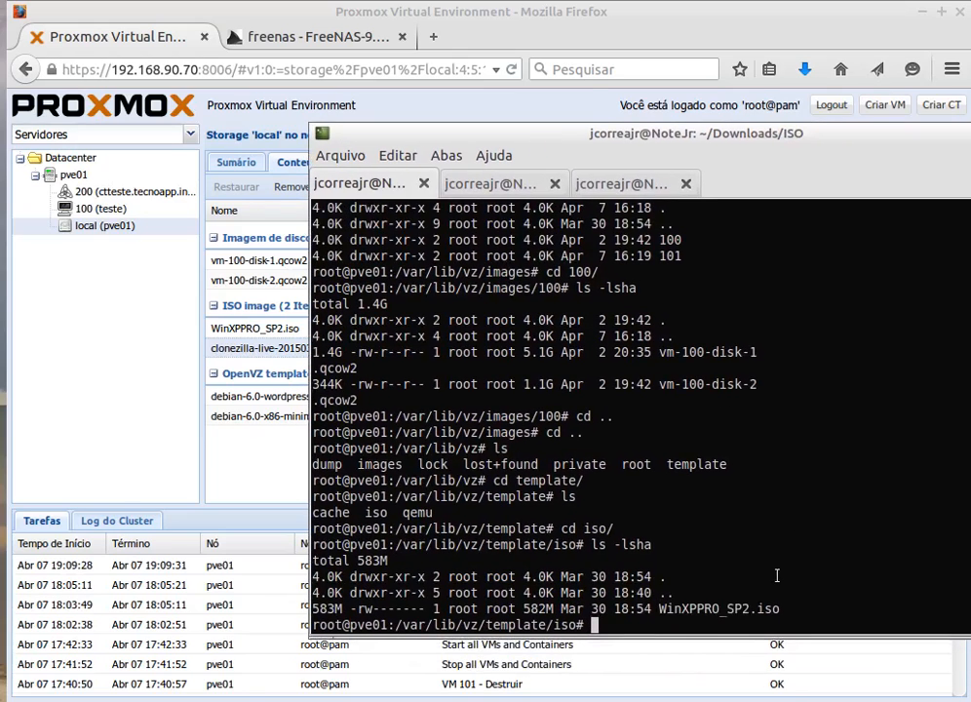
text(ls)
key(Return)
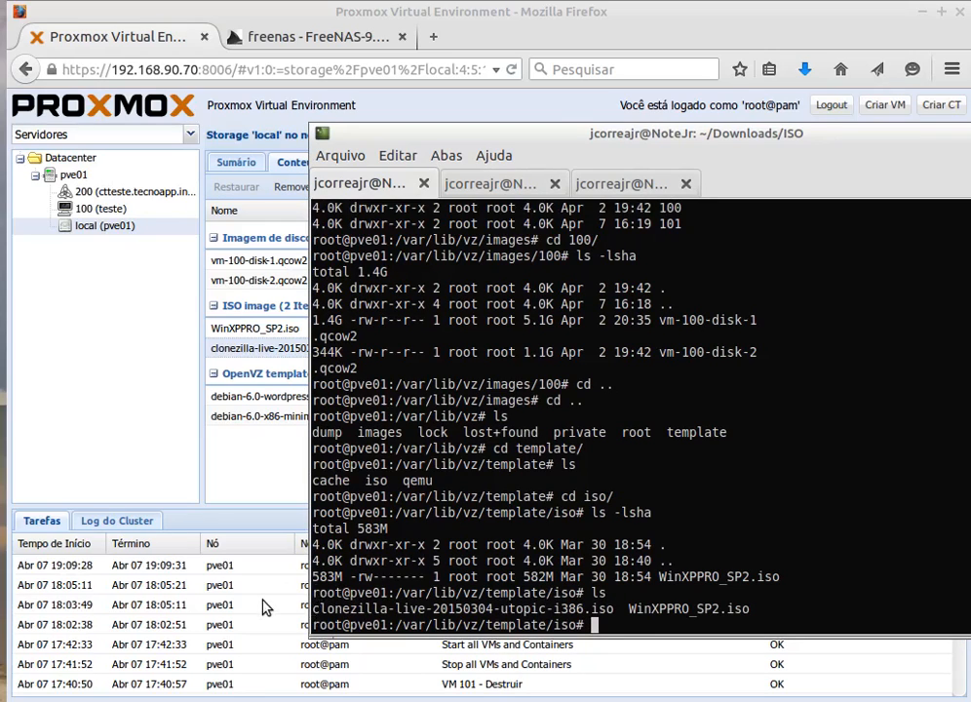
Step: List template/iso in detail with ls -lsha and highlight WinXPPRO_SP2.iso and the uploaded clonezilla ISO
text(ls -lsha)
key(Return)
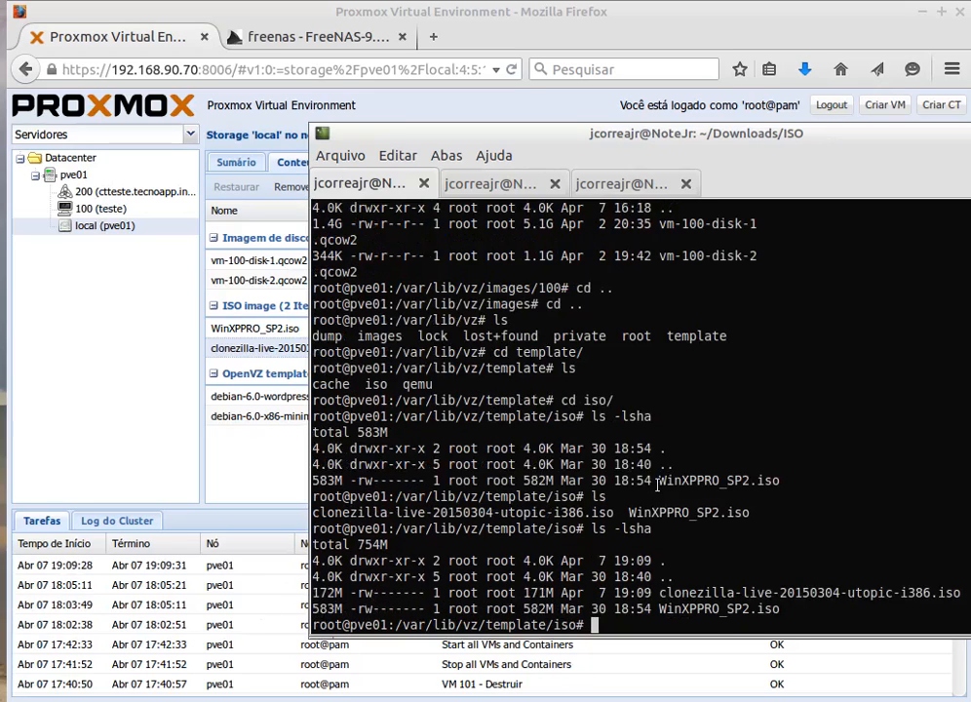
drag(658, 484, 778, 483)
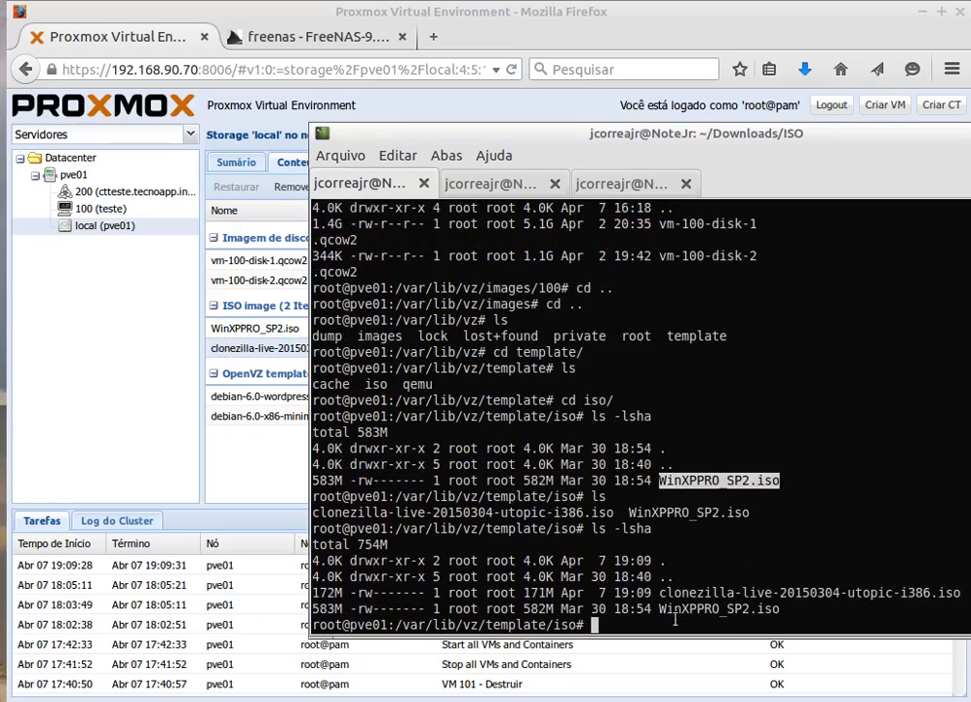
drag(658, 591, 954, 592)
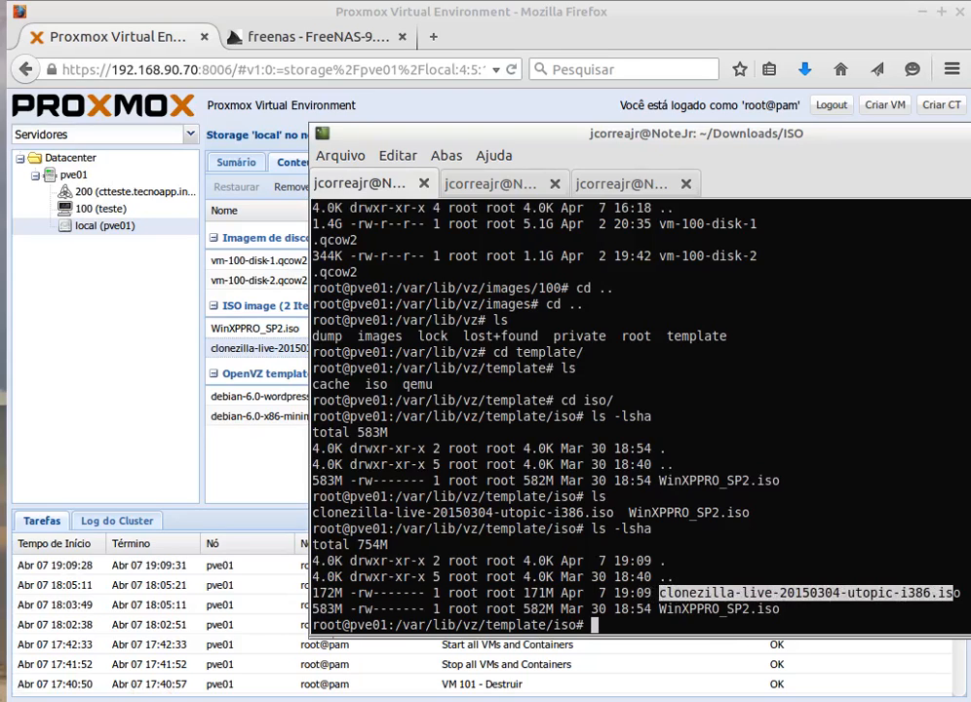
Step: Switch to Proxmox in Firefox and start adding a directory storage at the Datacenter level
click(191, 700)
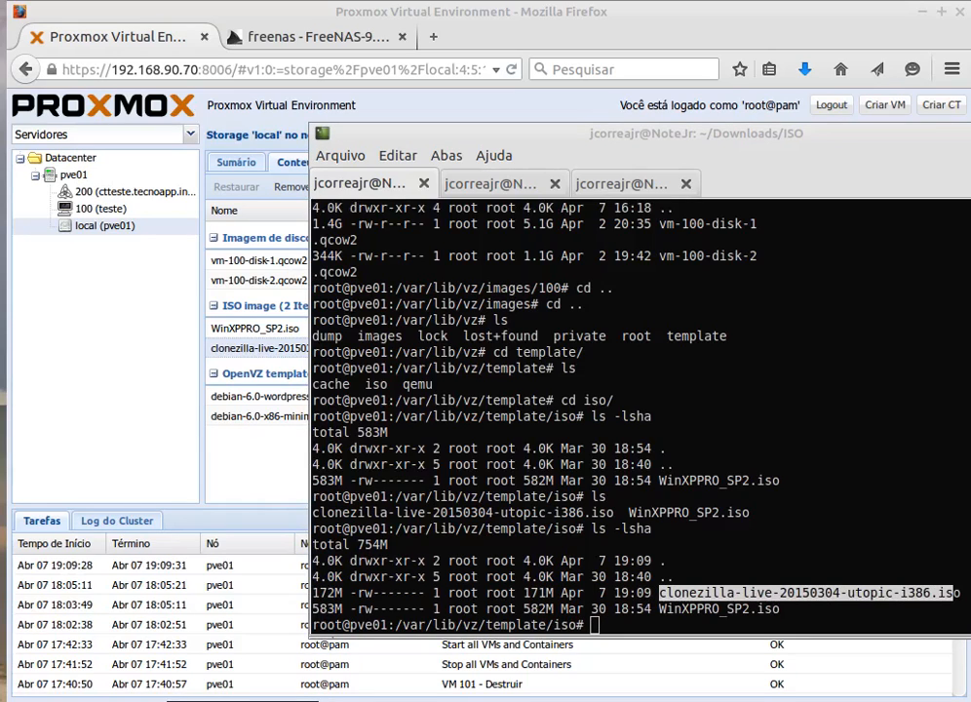
click(192, 700)
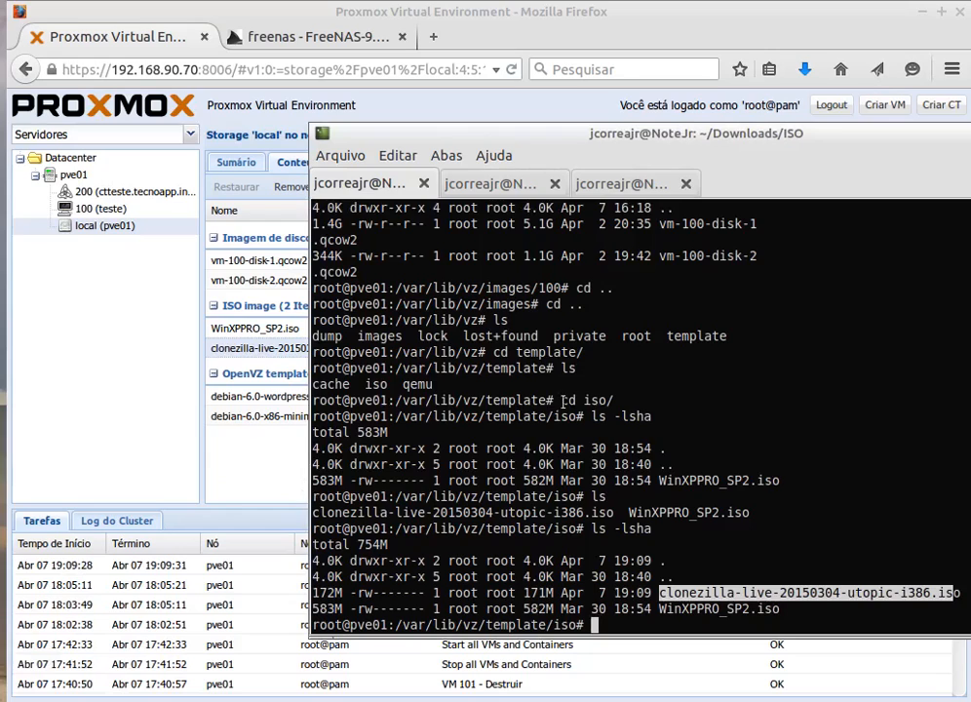
click(486, 10)
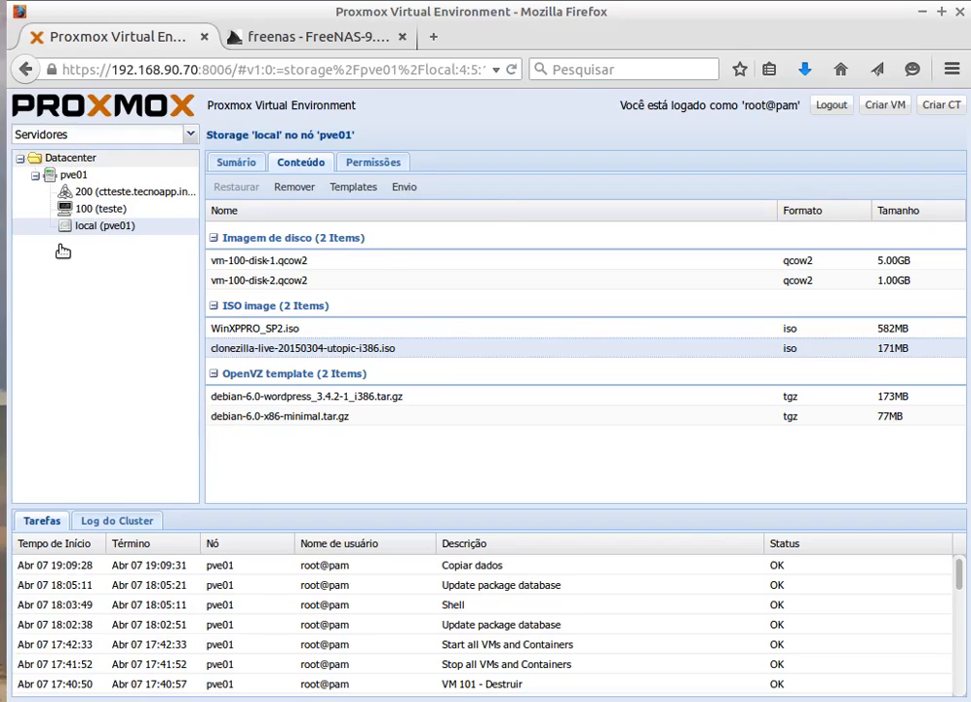
click(56, 157)
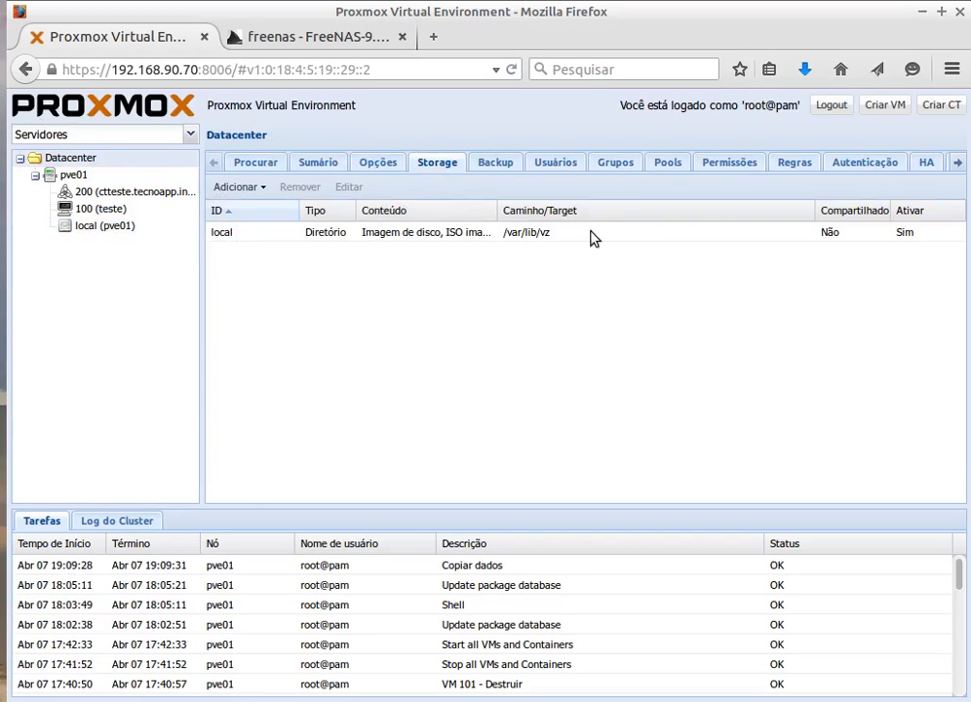
click(265, 191)
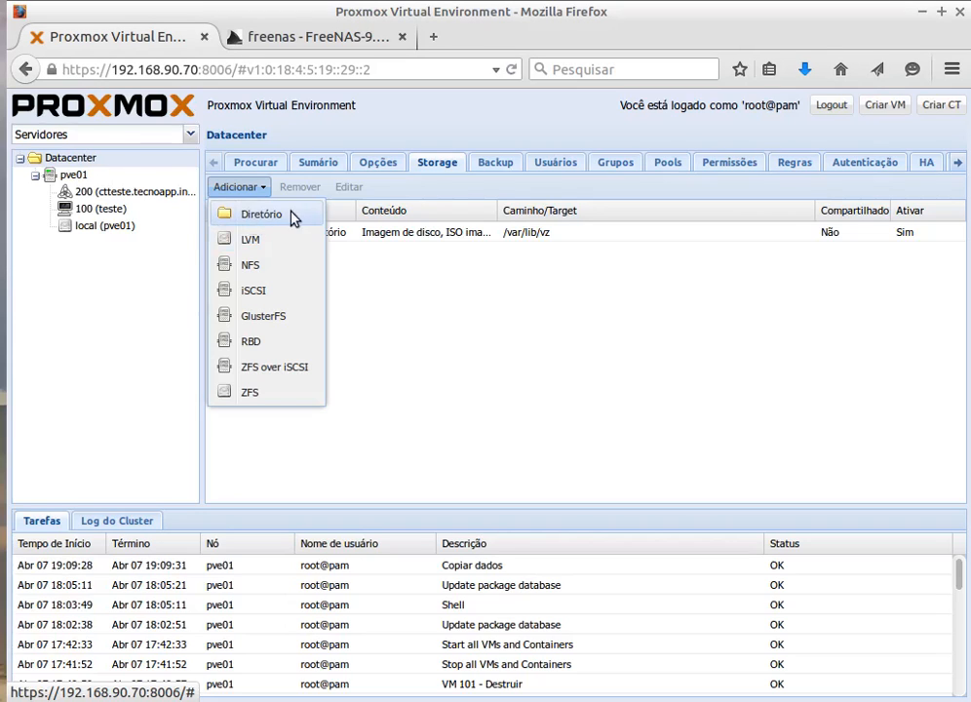
click(288, 216)
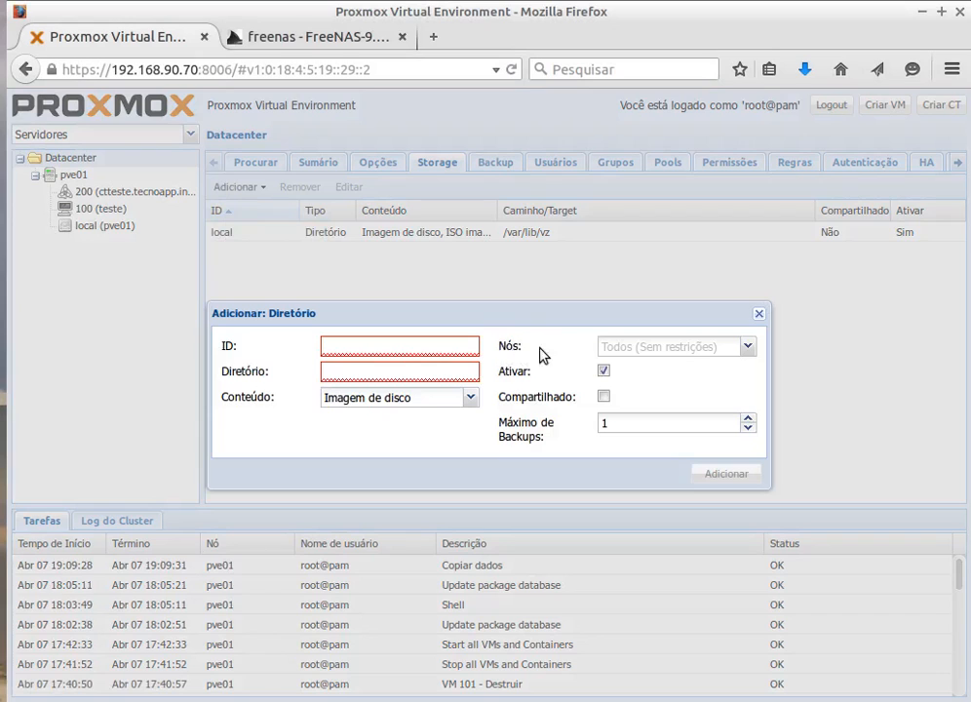
Step: Restrict the new directory storage to node pve01
click(748, 348)
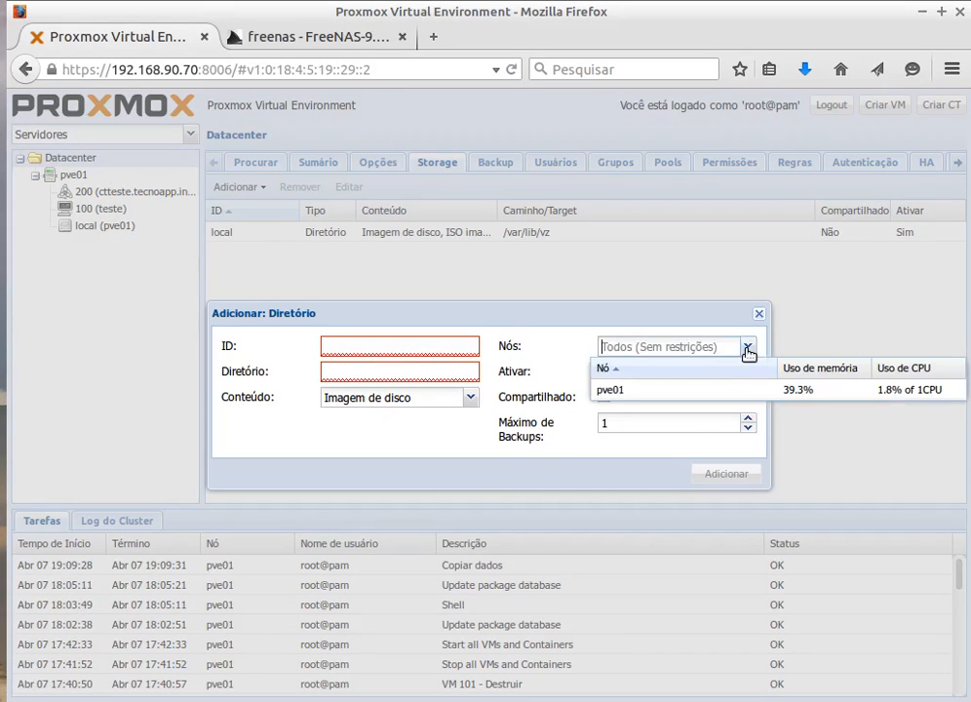
click(607, 390)
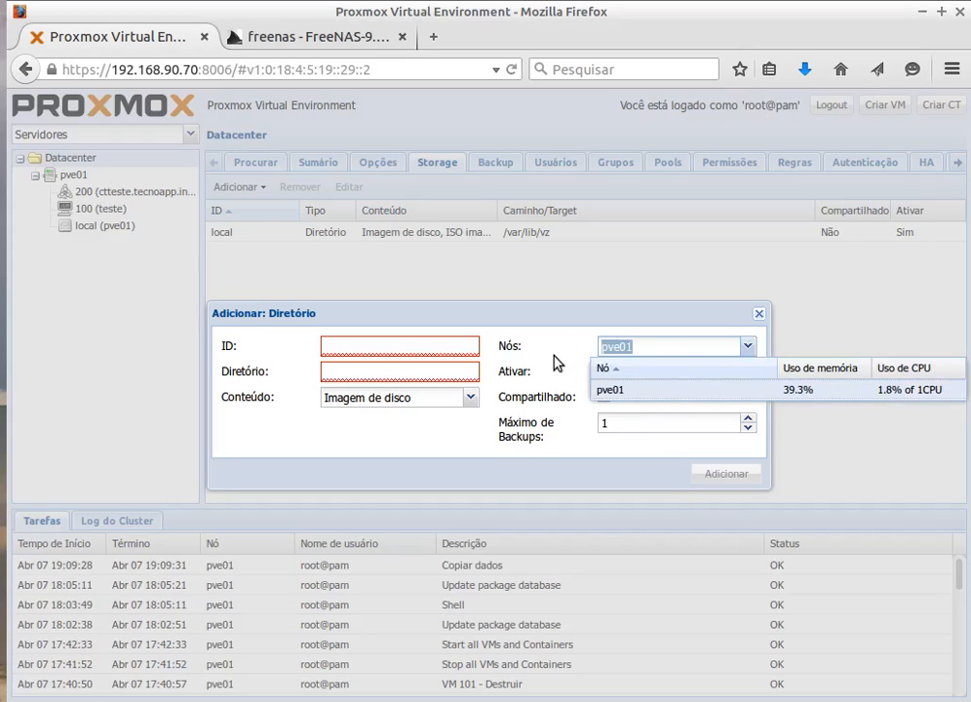
click(581, 390)
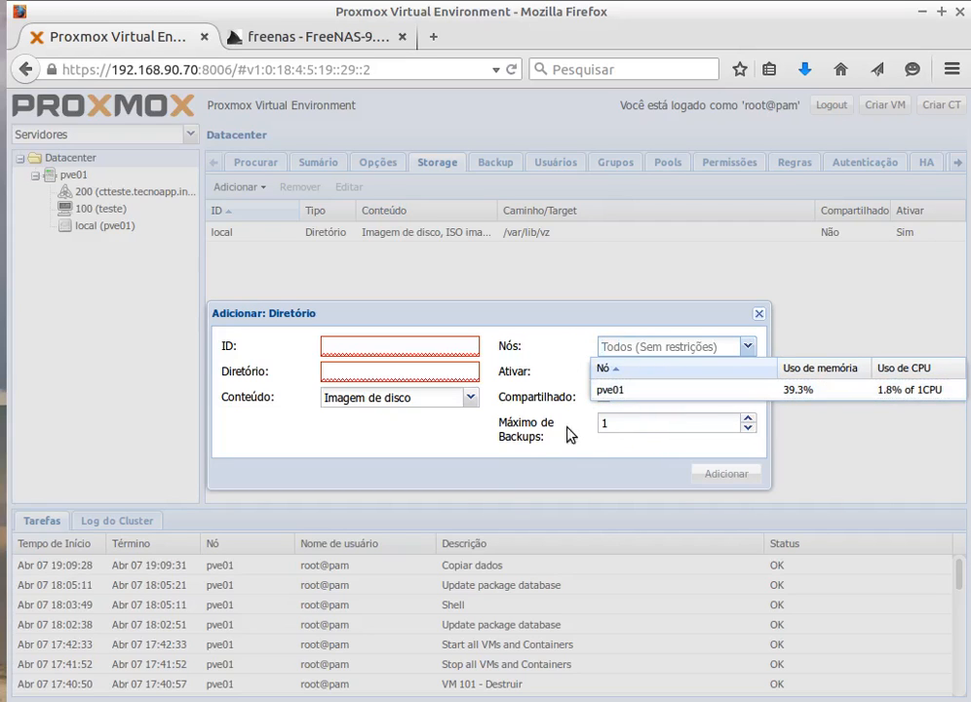
click(618, 394)
Step: Enter dir_local as the ID of the new directory storage and activate its directory path field
click(325, 348)
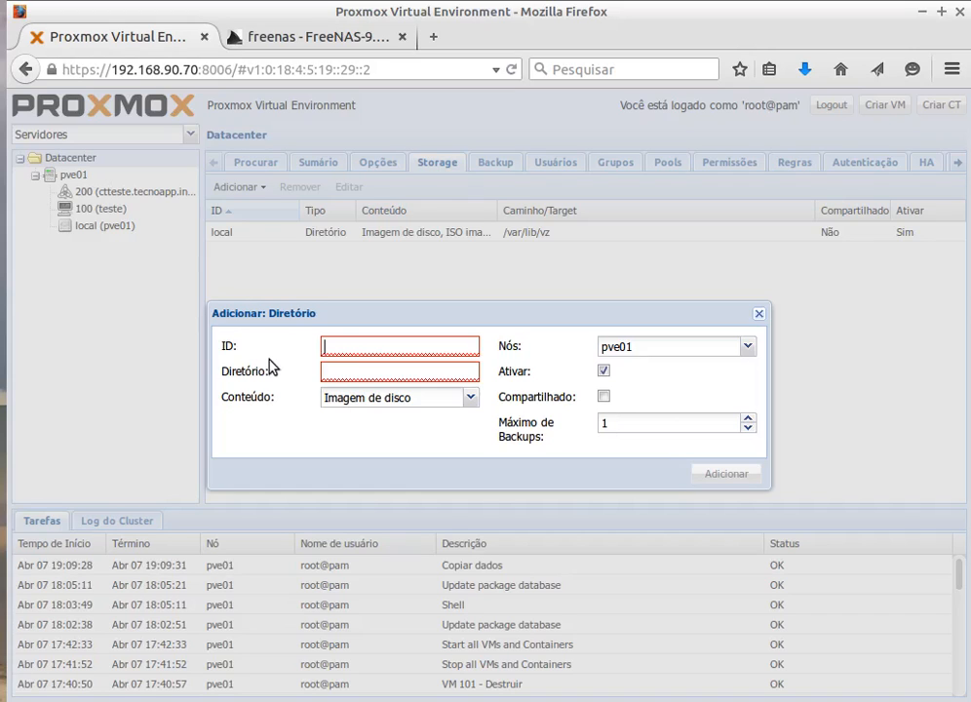
text(diretori)
key(BackSpace)
key(BackSpace)
key(BackSpace)
key(BackSpace)
key(BackSpace)
key(BackSpace)
key(BackSpace)
key(BackSpace)
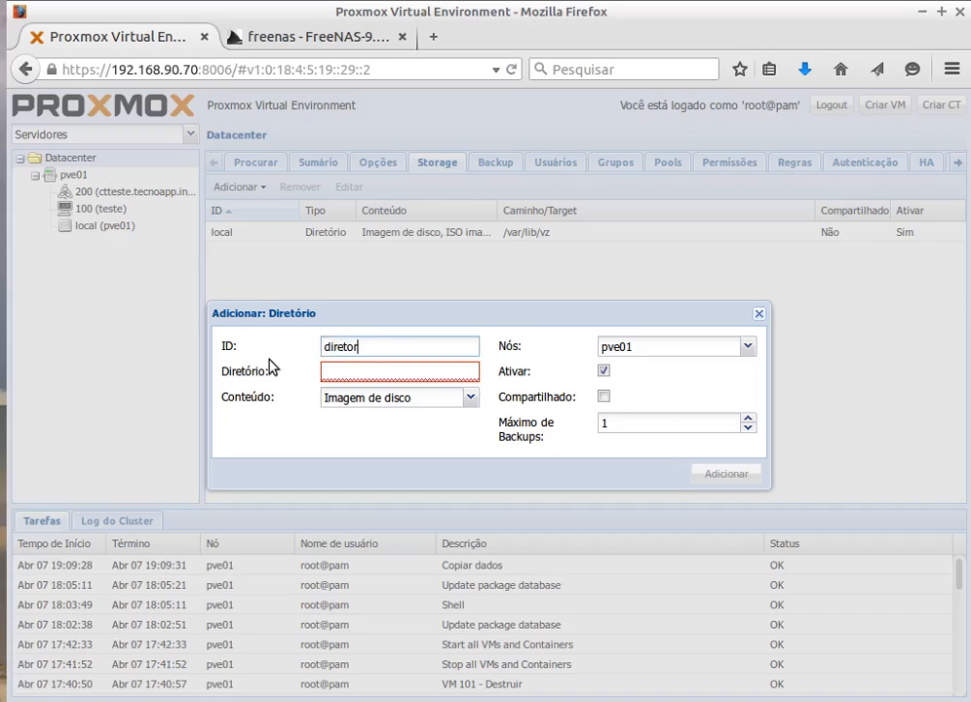
text(dir_local)
mouse_move(342, 371)
click(361, 378)
Step: Switch to the terminal, create a teste directory in the filesystem root, and give it 777 permissions
key(alt+Tab)
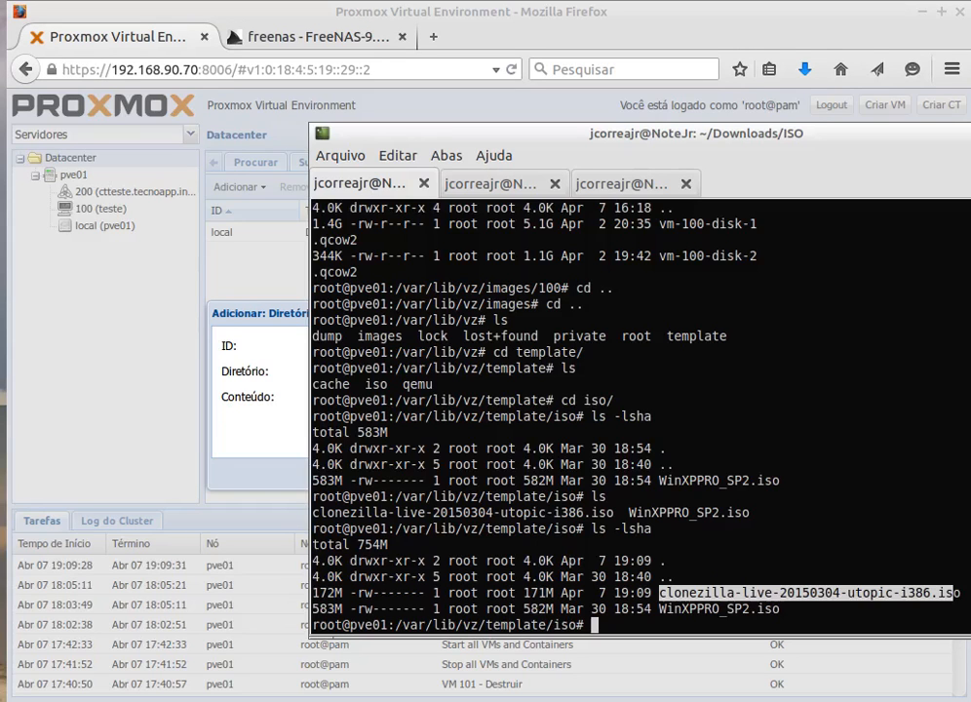
click(611, 608)
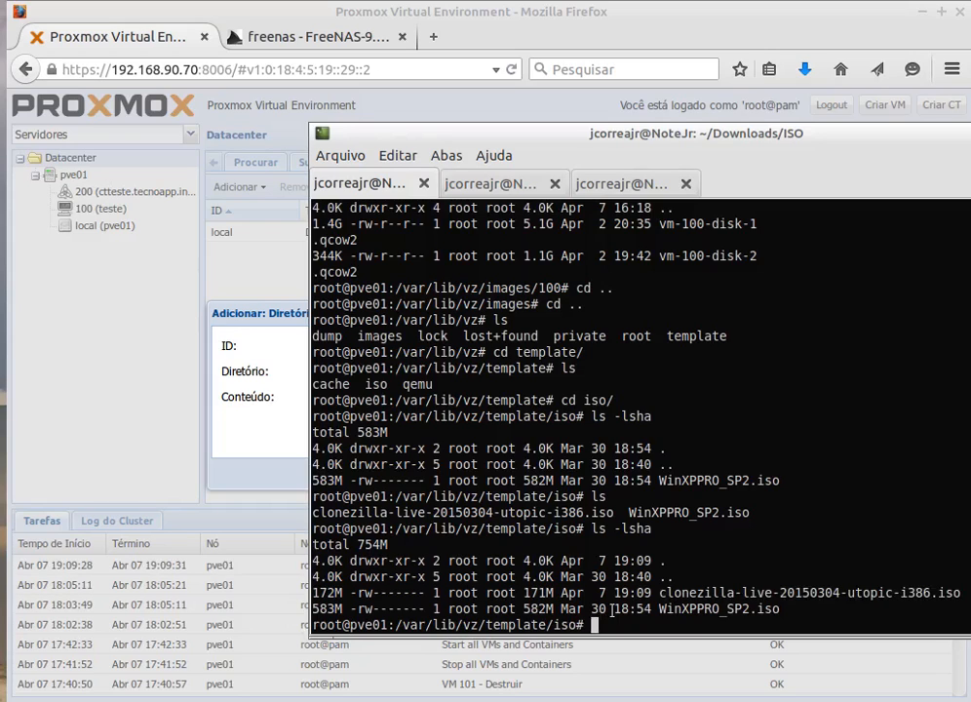
text(cd /)
key(Return)
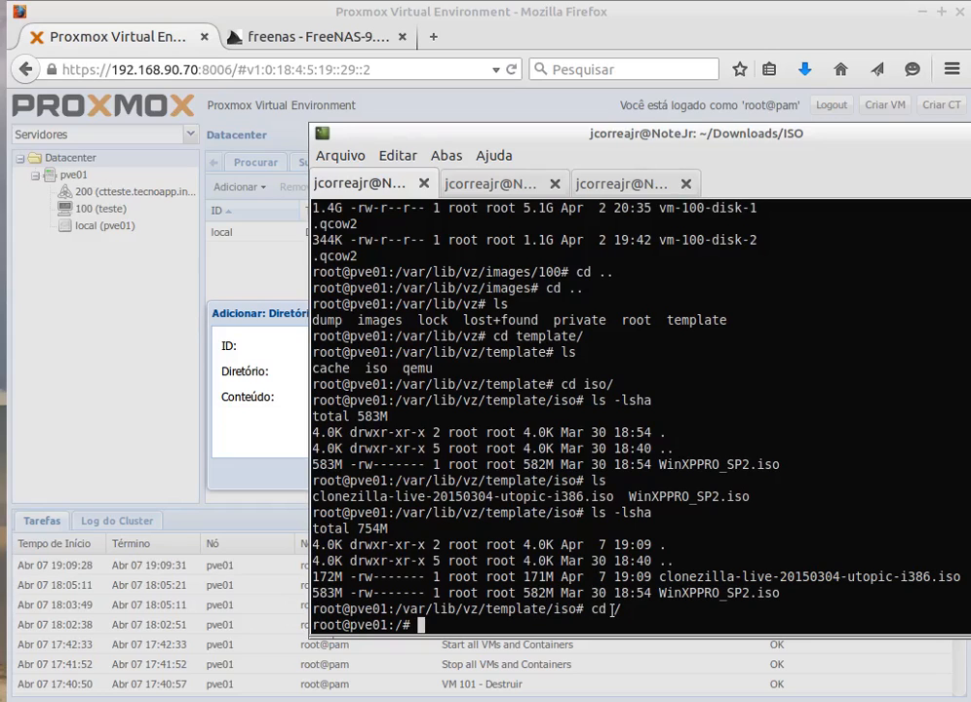
text(mkdir teste)
key(Return)
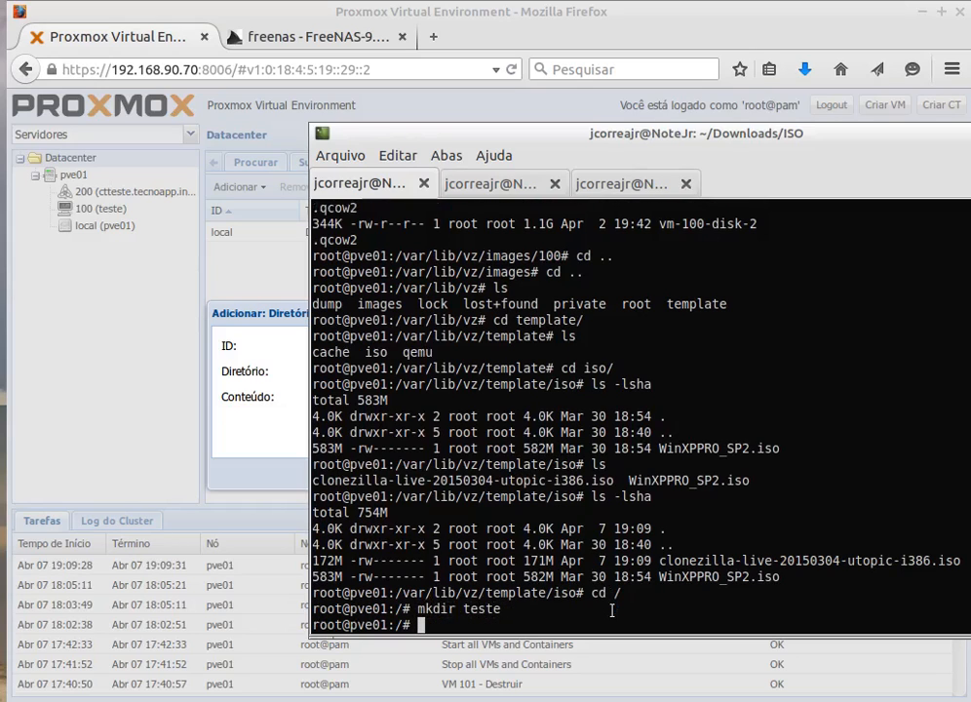
text(chmod )
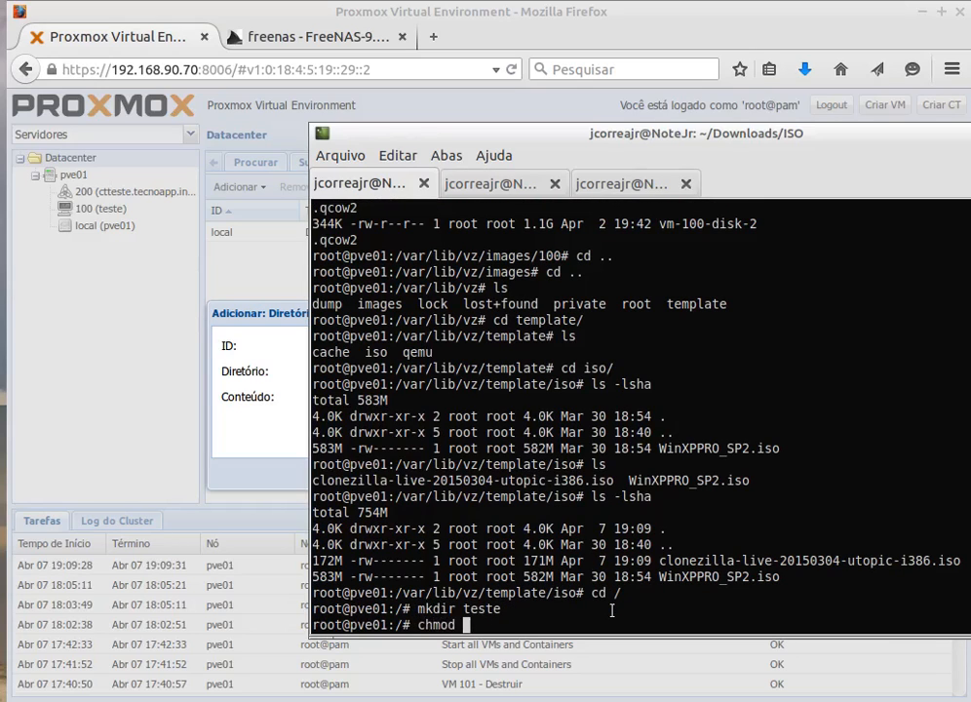
text(777 ./teste/)
key(Return)
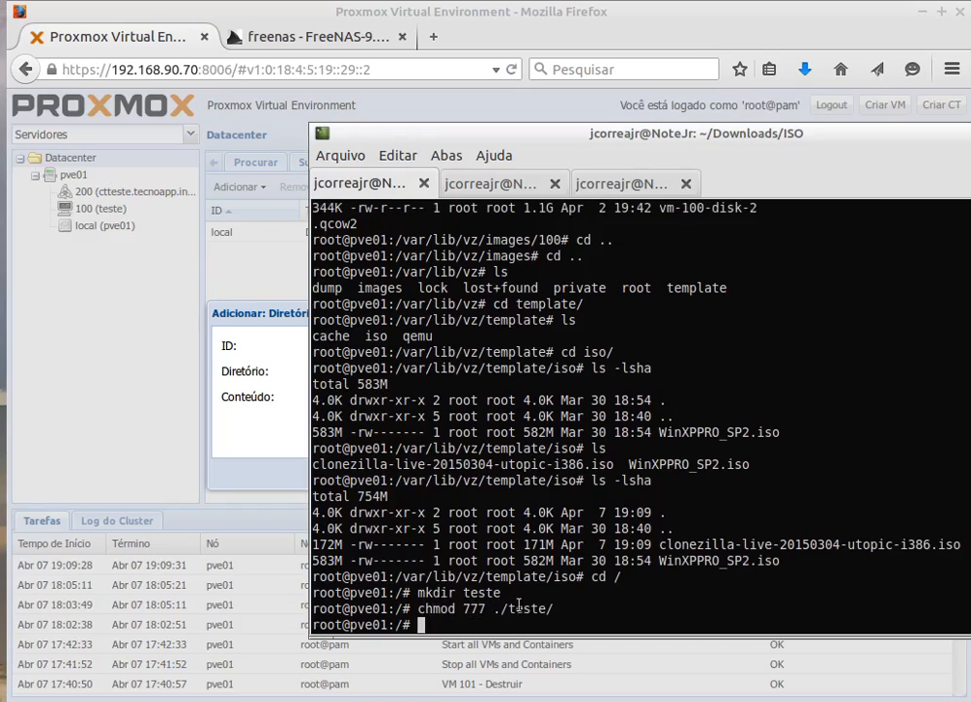
Step: Return to Proxmox in Firefox and set the new storage's directory to /teste
click(262, 327)
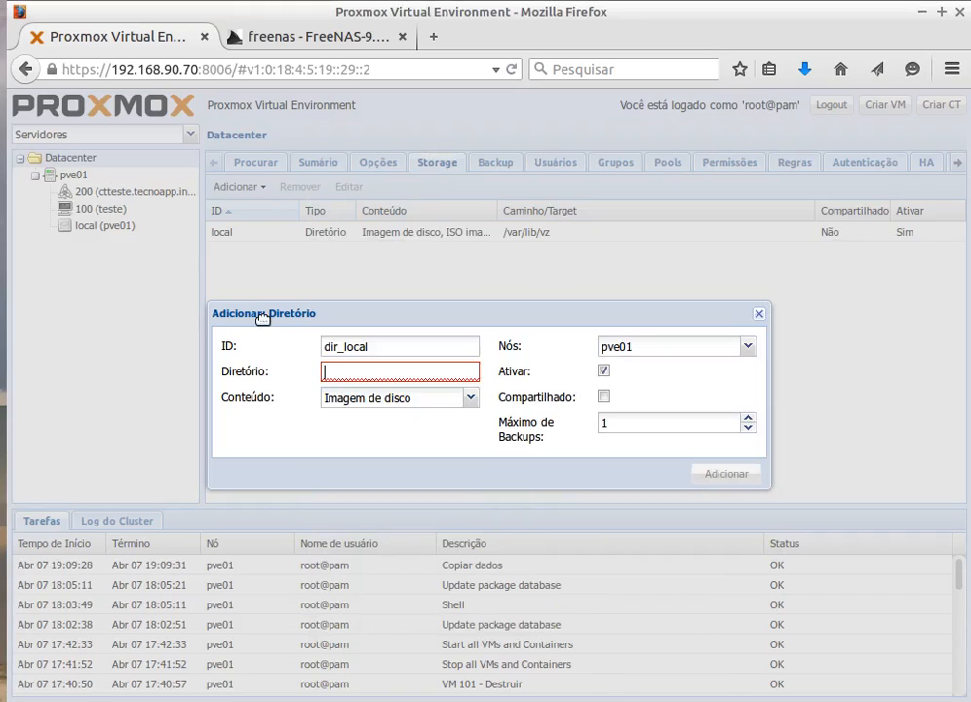
text(/)
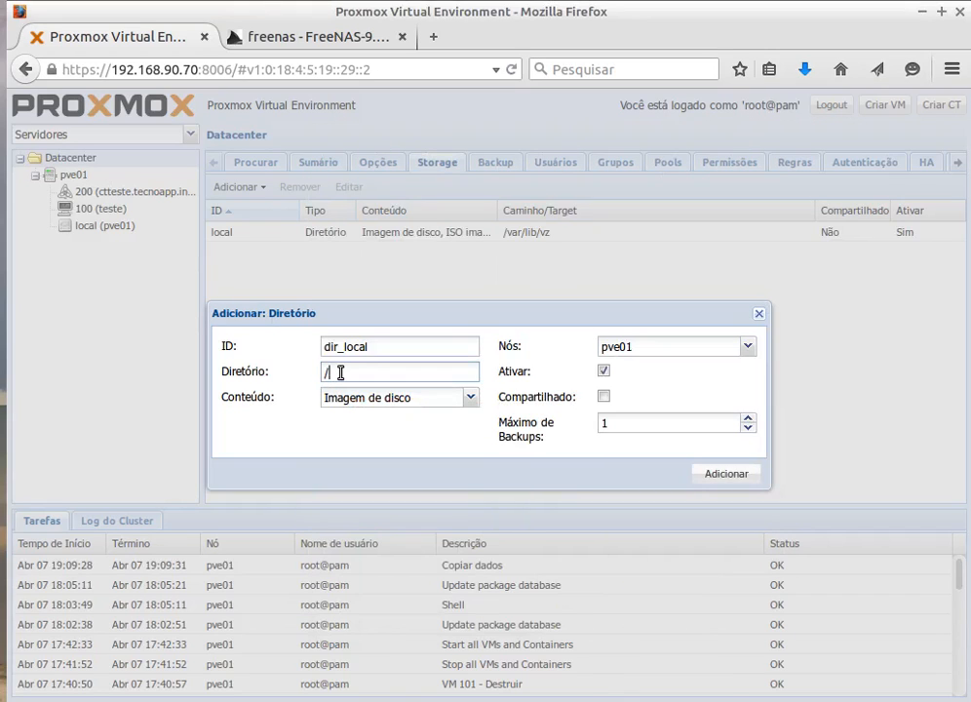
text(teste)
Step: Allow ISO image, OpenVZ template, VZDump backup file and Container OpenVZ content besides disk images, and add the storage
click(475, 404)
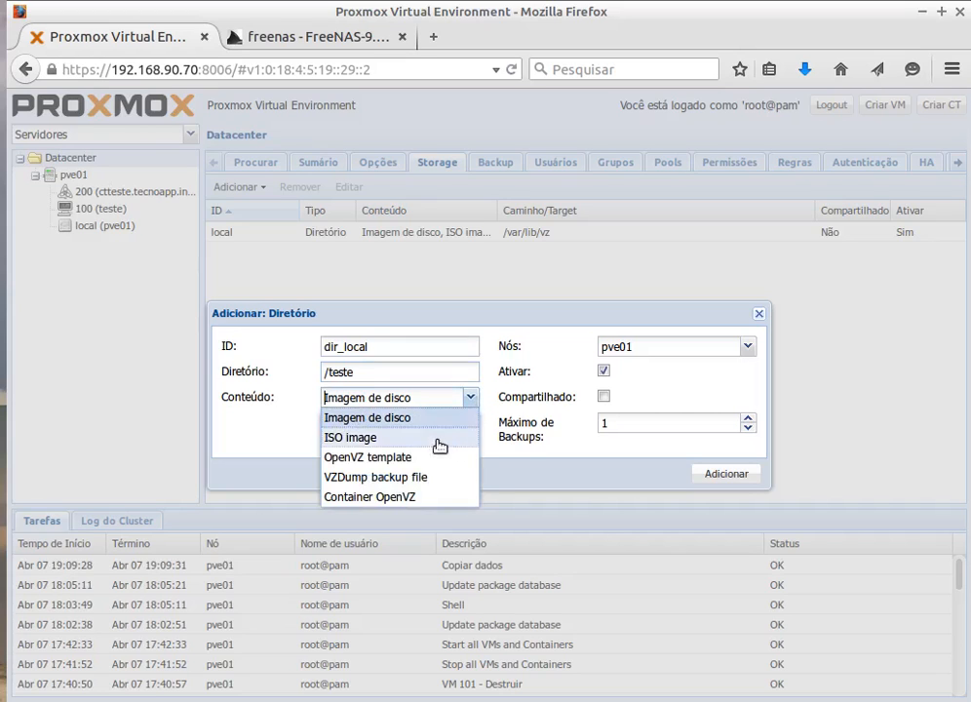
click(332, 438)
click(361, 457)
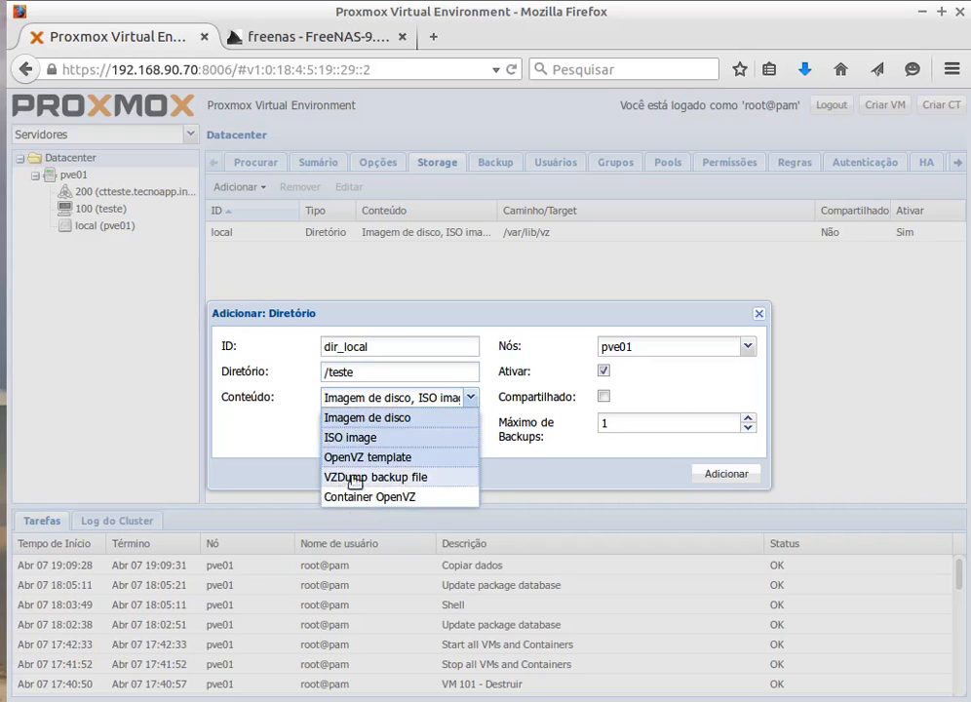
click(355, 478)
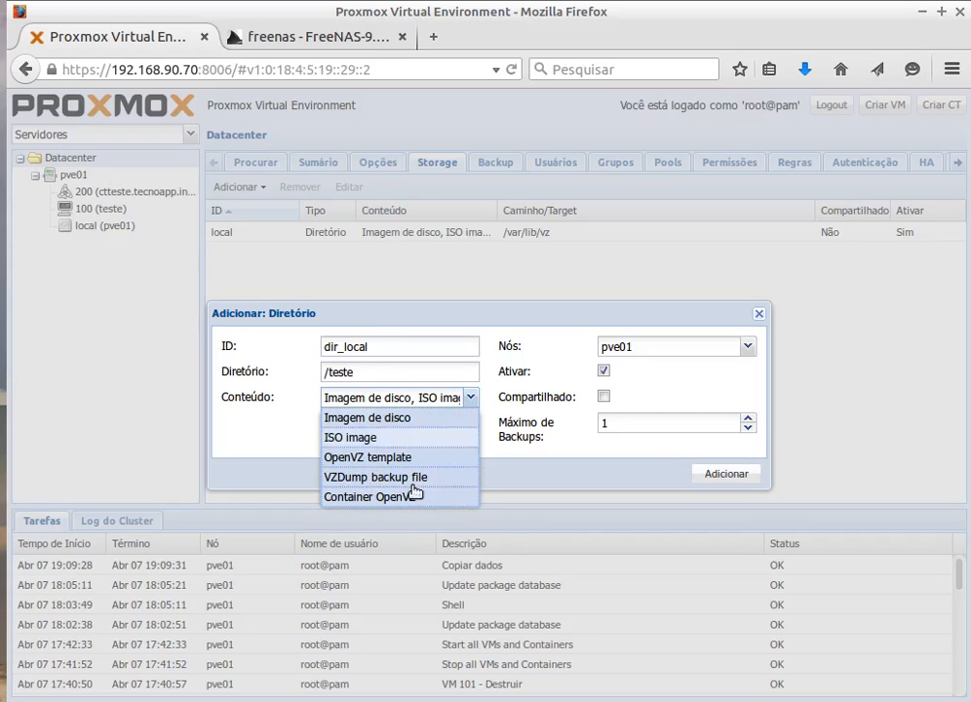
click(651, 395)
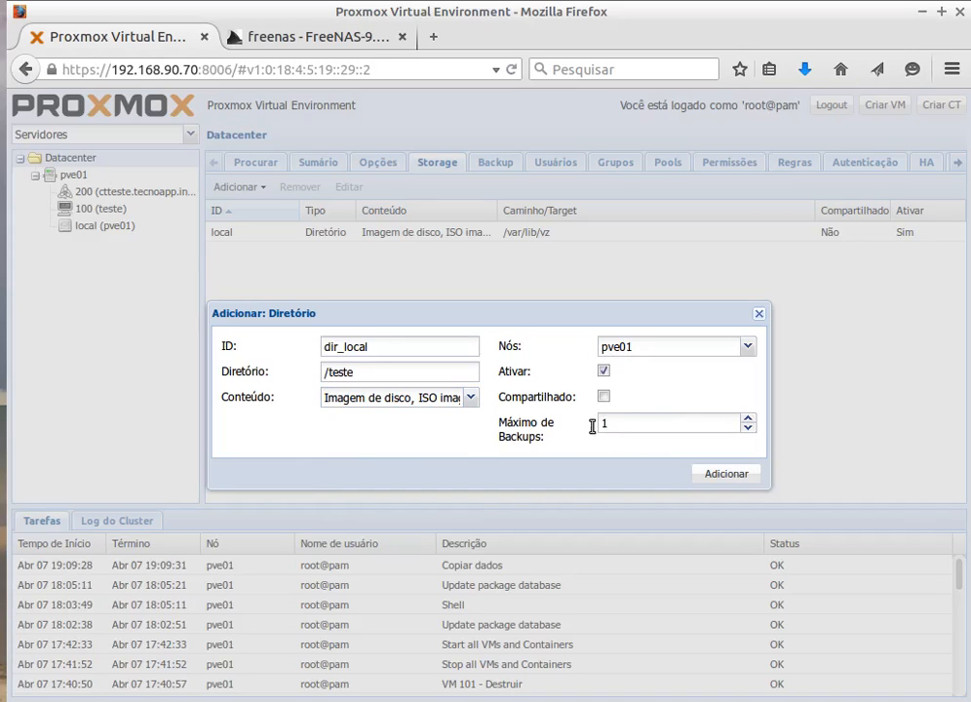
click(697, 475)
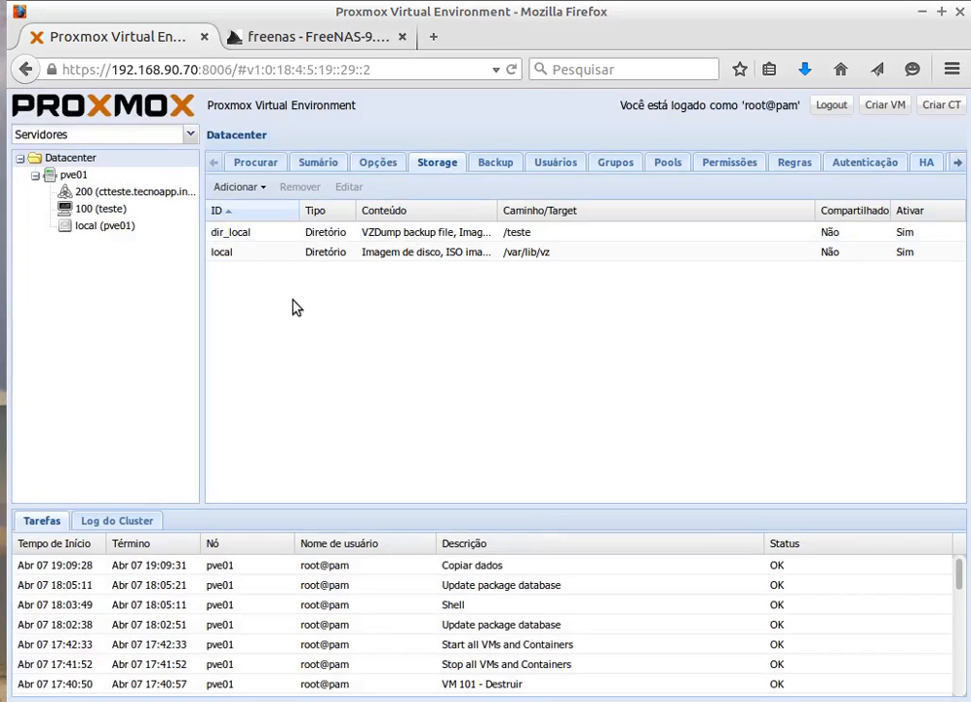
Step: Select local and dir_local in the Datacenter storage list, and show the content of dir_local under node pve01
click(245, 259)
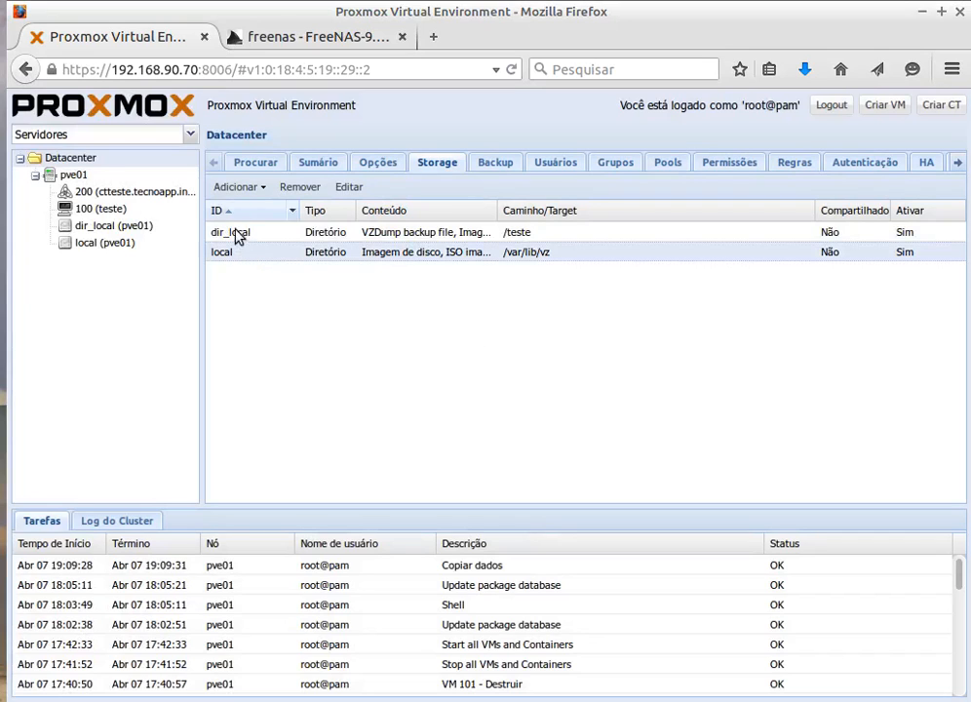
click(235, 233)
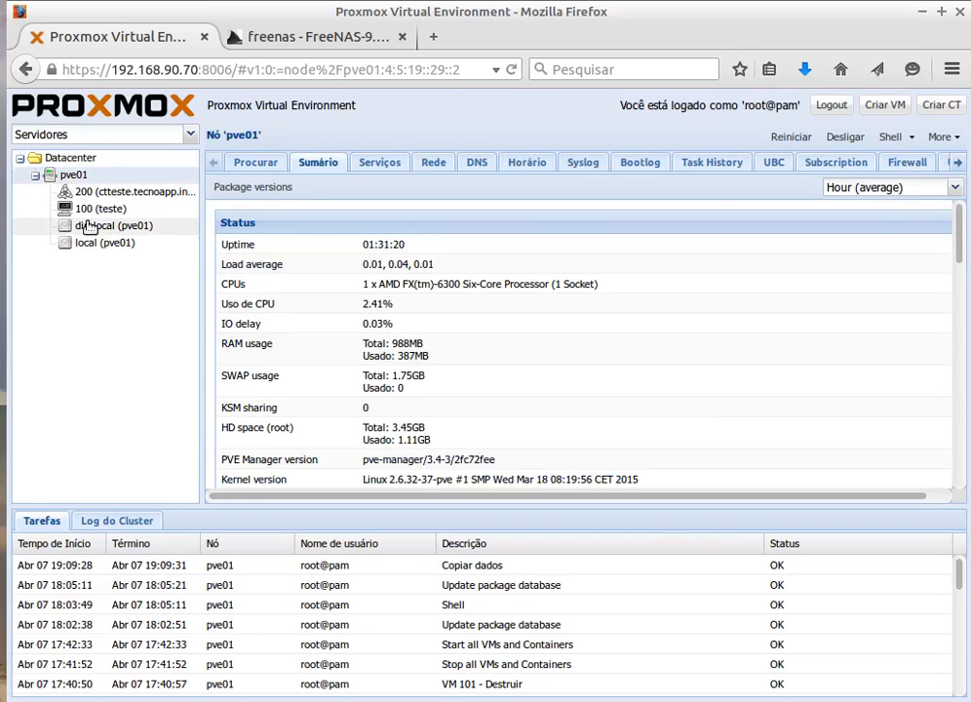
click(88, 226)
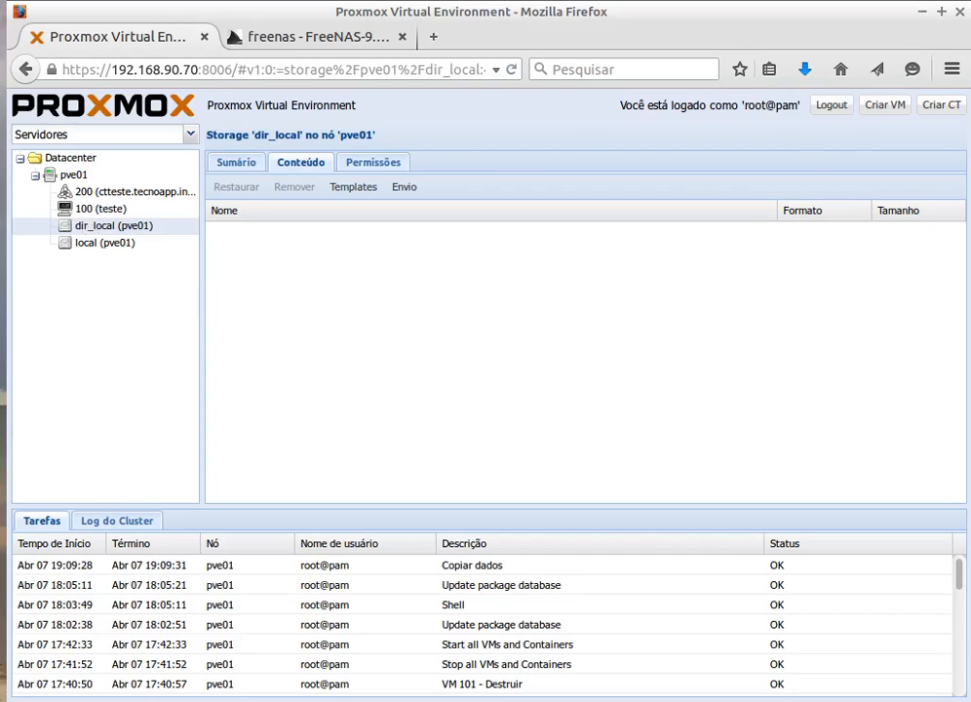
Step: Switch to the terminal, list the contents of /teste, and highlight the dump, images, private and template directories
key(alt+Tab)
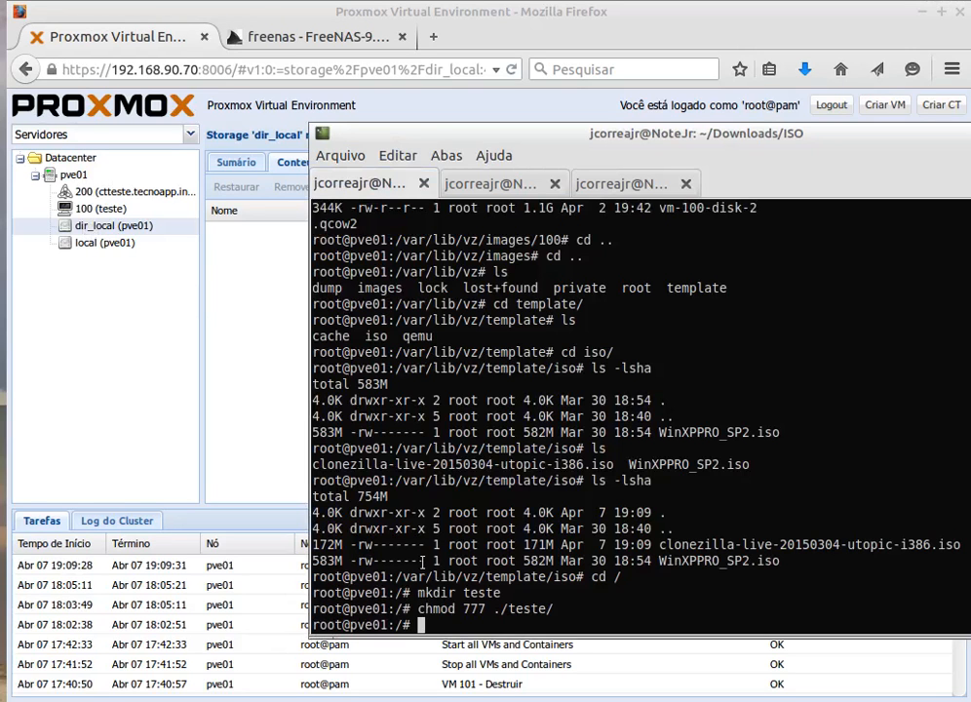
text(cd teste/)
key(Return)
text(ls)
key(Return)
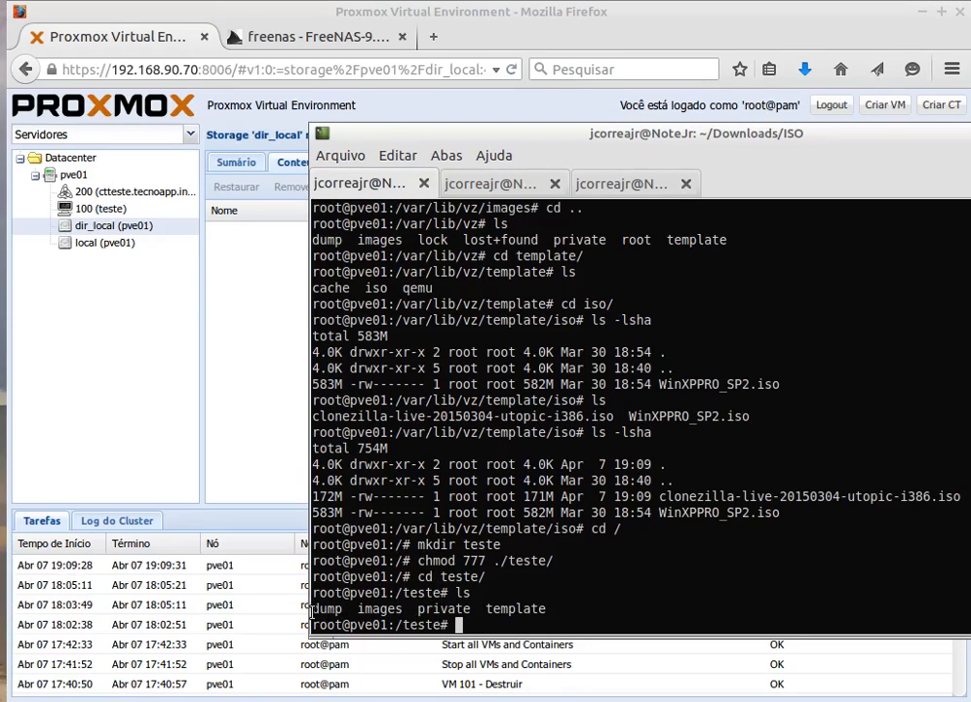
drag(312, 610, 548, 609)
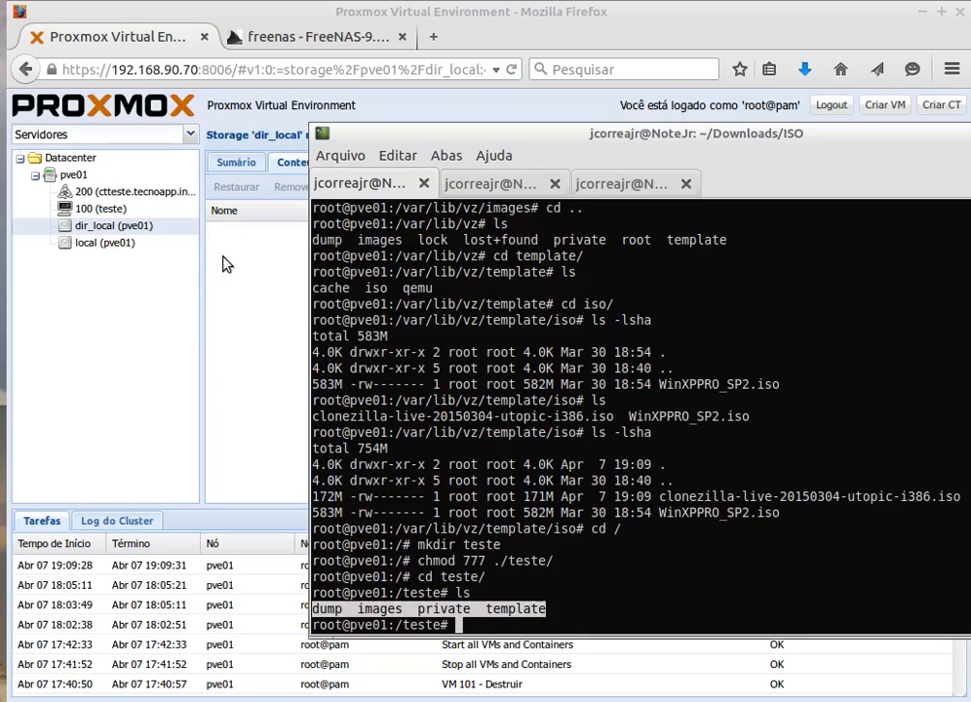
Step: Compare dir_local's content list in Proxmox with the /teste listing in the terminal, ending back in Proxmox
click(253, 269)
click(88, 247)
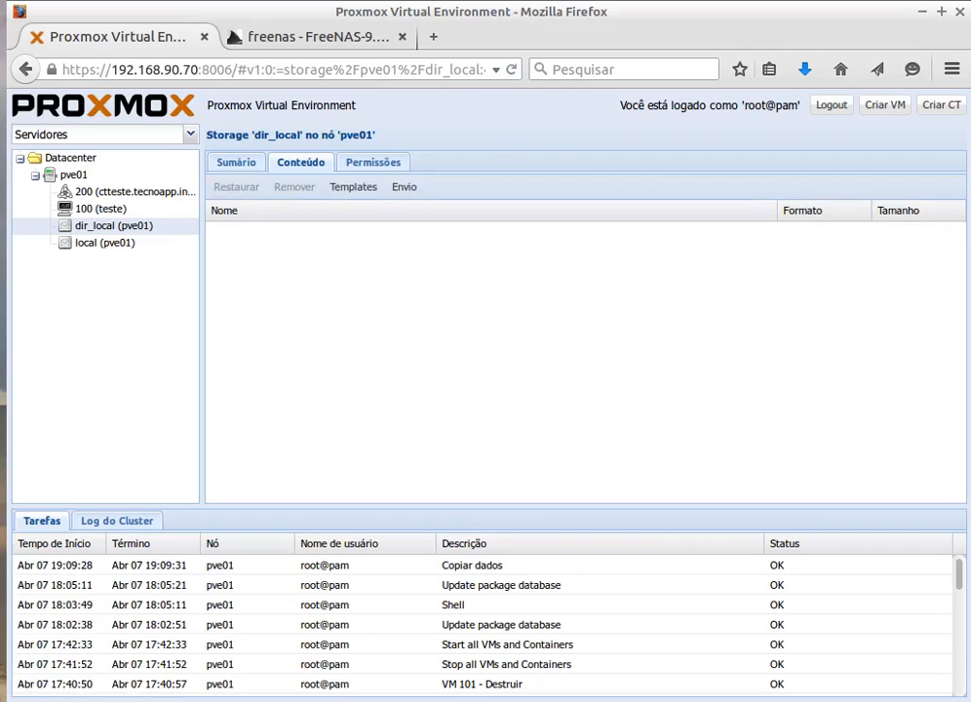
key(alt+Tab)
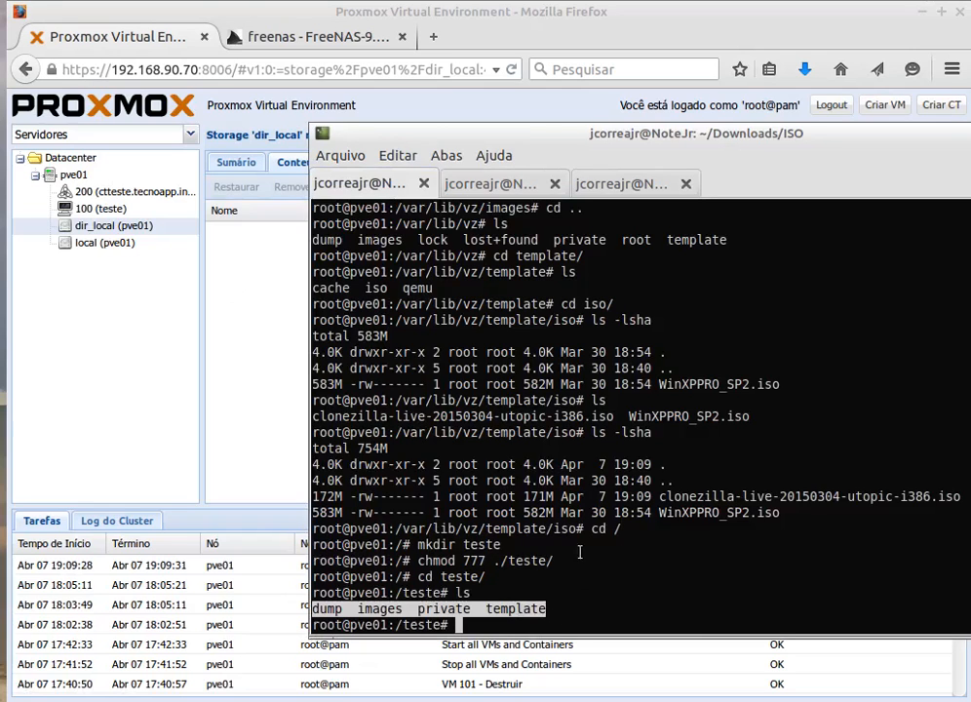
click(260, 250)
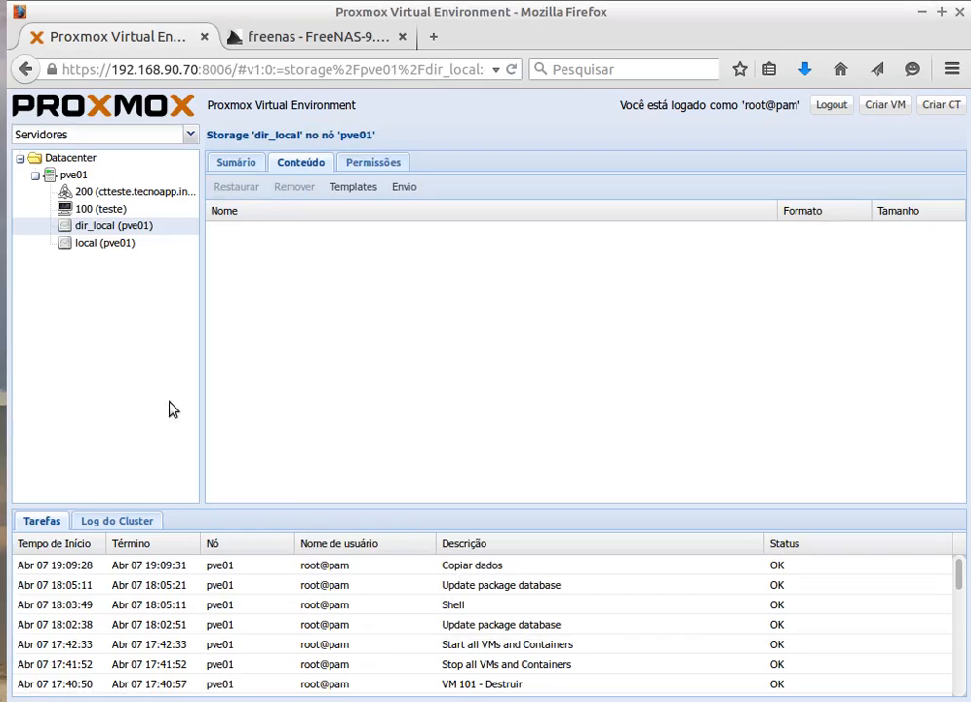
key(alt+Tab)
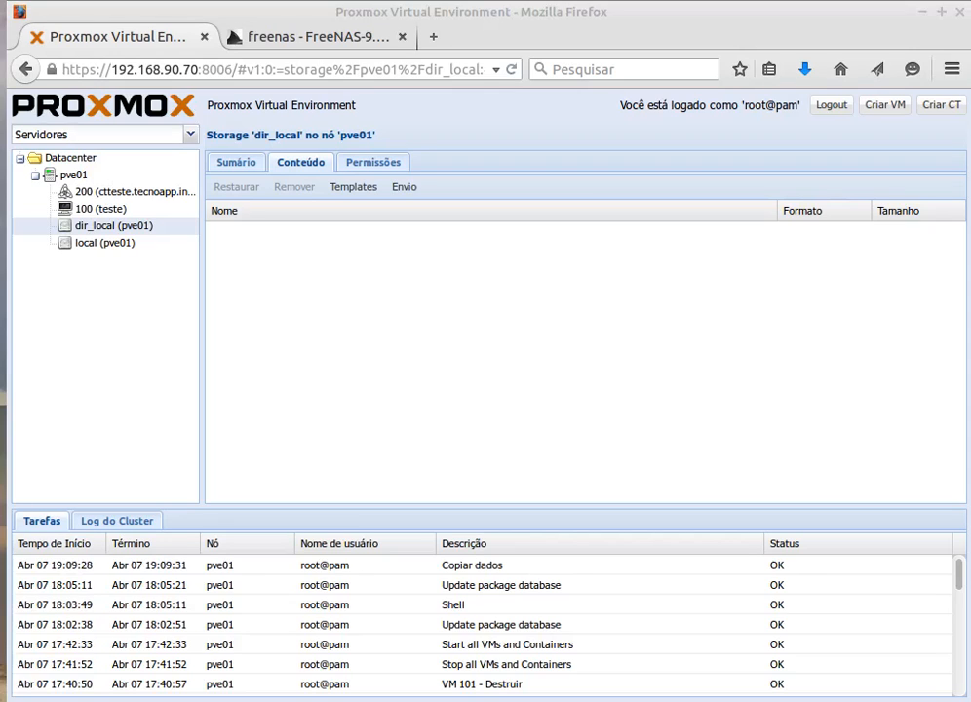
key(alt+Tab)
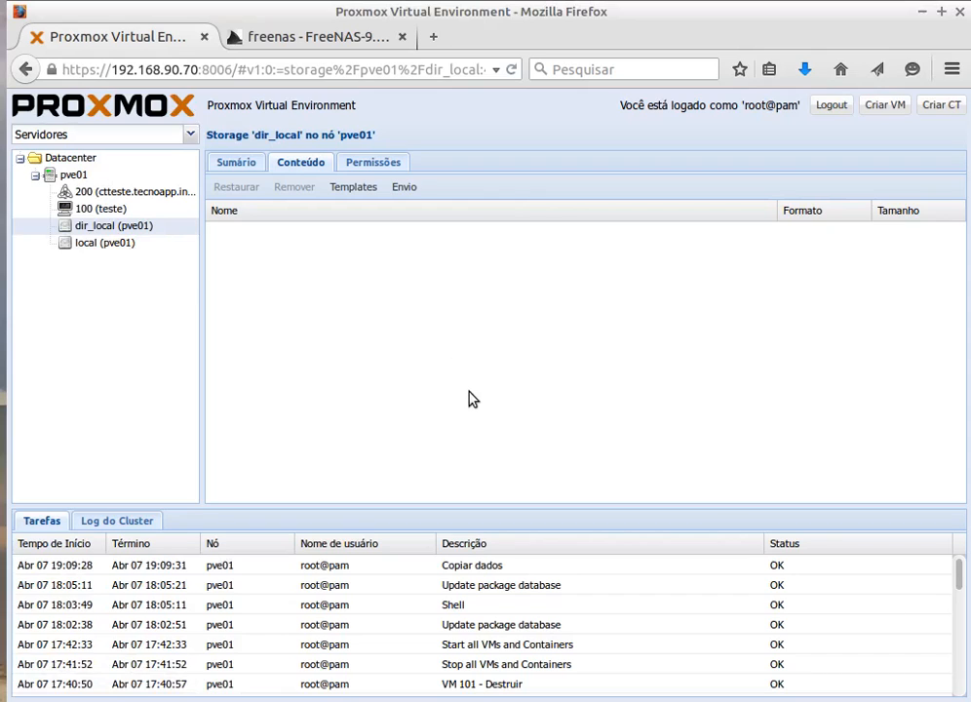
Step: Start creating a virtual machine on node pve01 with VM ID 110 and the name teste2
click(880, 103)
double_click(355, 307)
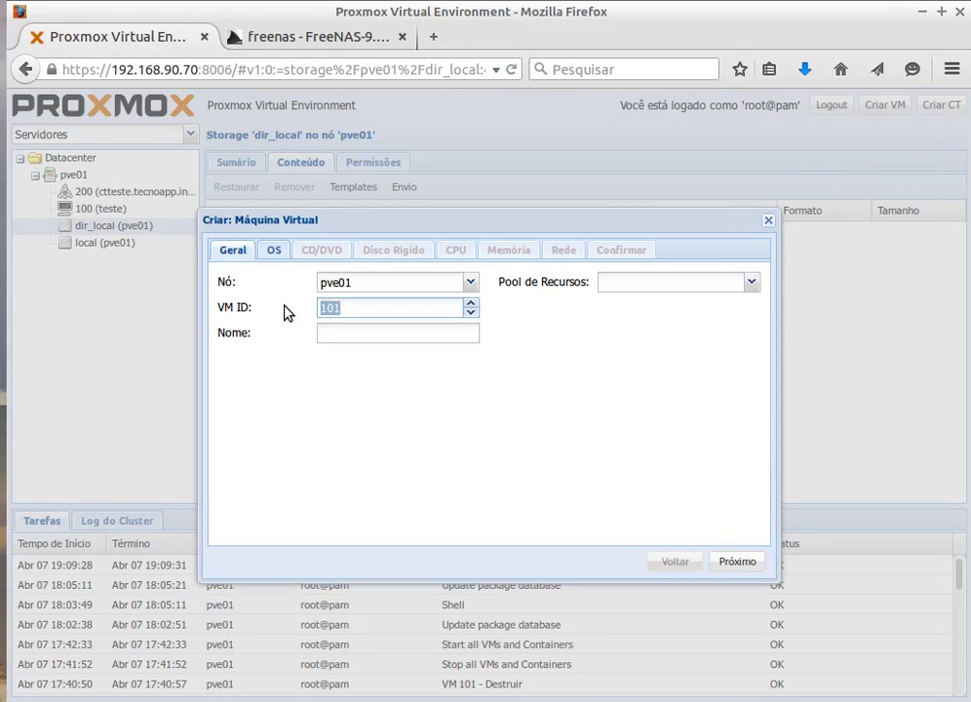
text(110)
click(348, 332)
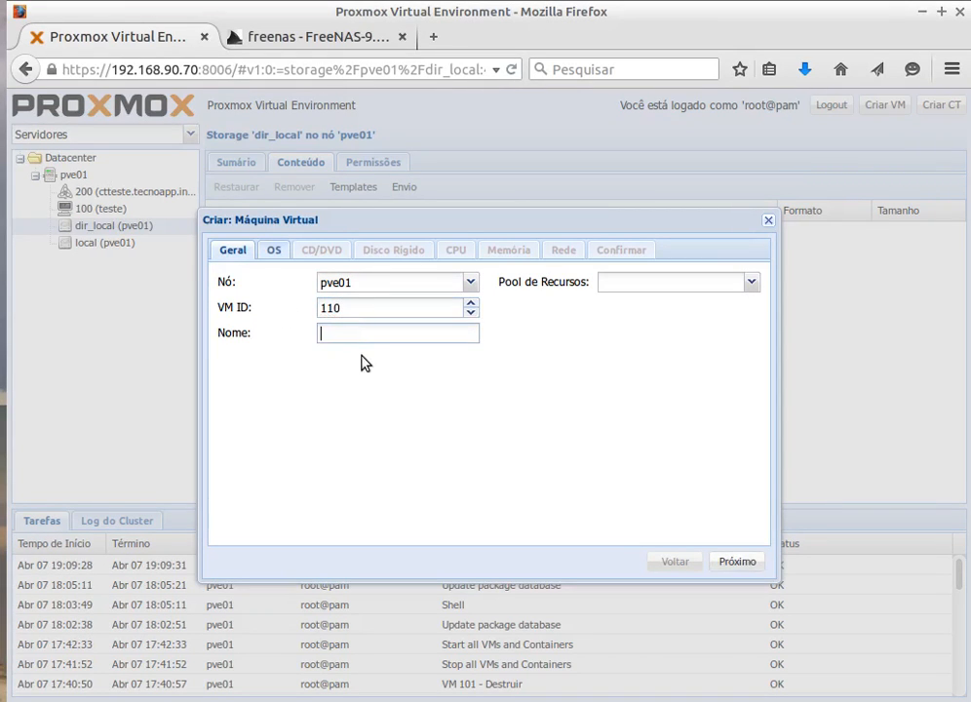
text(teste2)
click(275, 254)
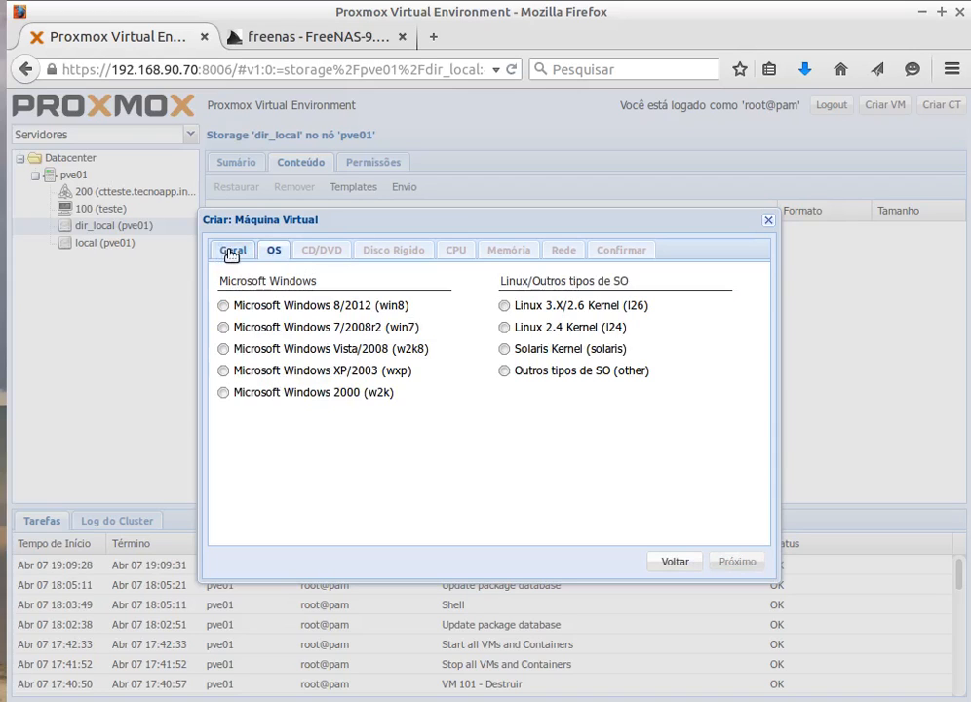
click(231, 253)
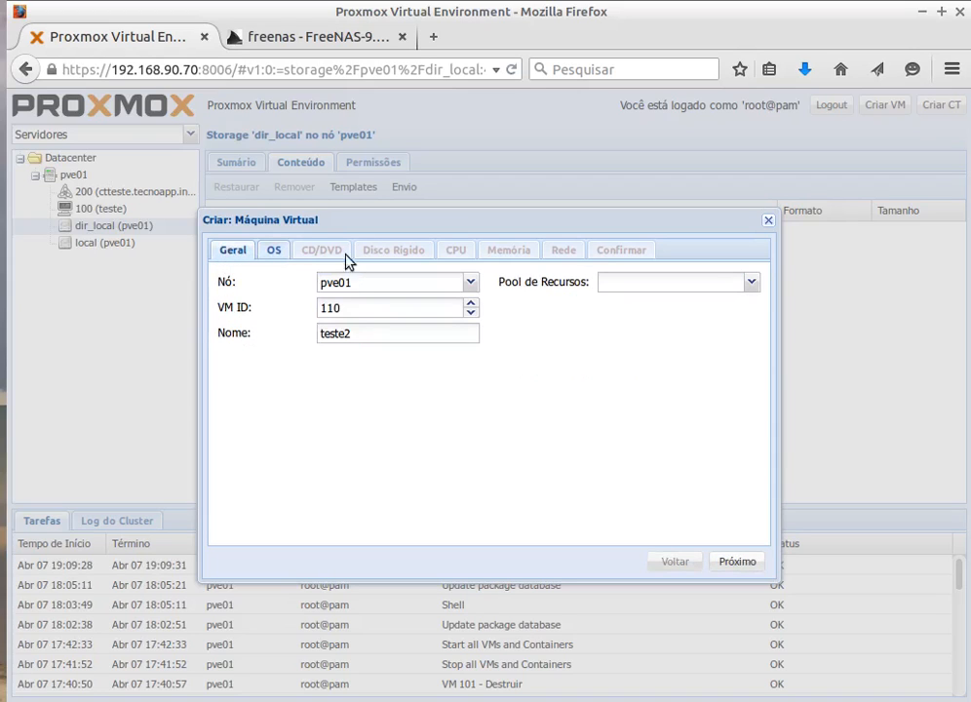
Step: Set the guest OS to Microsoft Windows XP/2003 and use WinXPPRO_SP2.iso from the local storage as its CD/DVD image
click(274, 251)
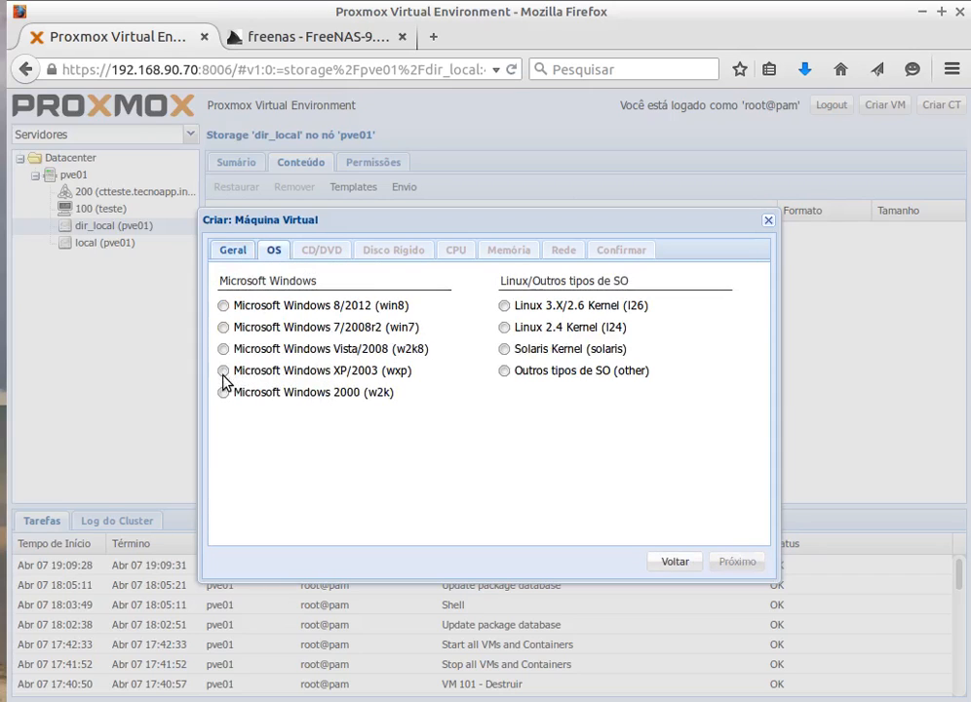
click(224, 373)
click(314, 254)
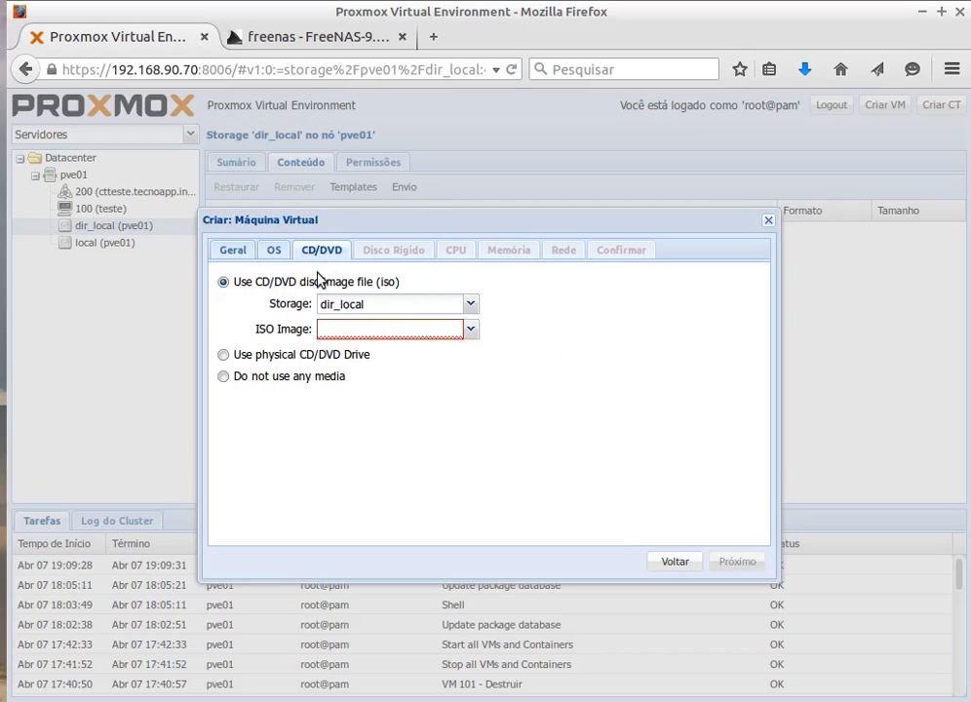
click(471, 305)
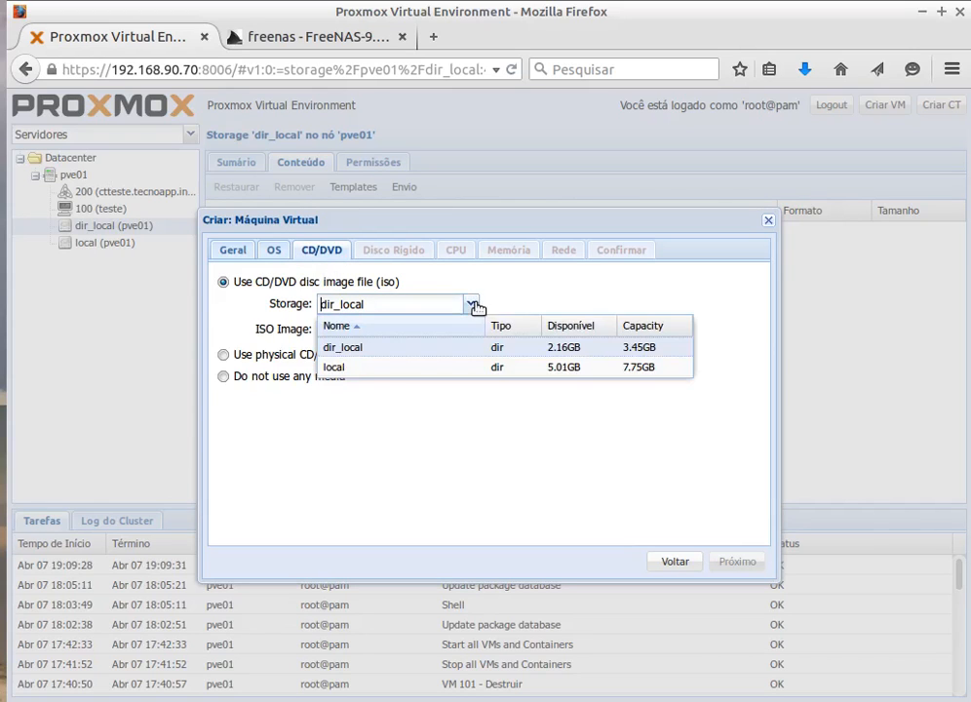
click(334, 368)
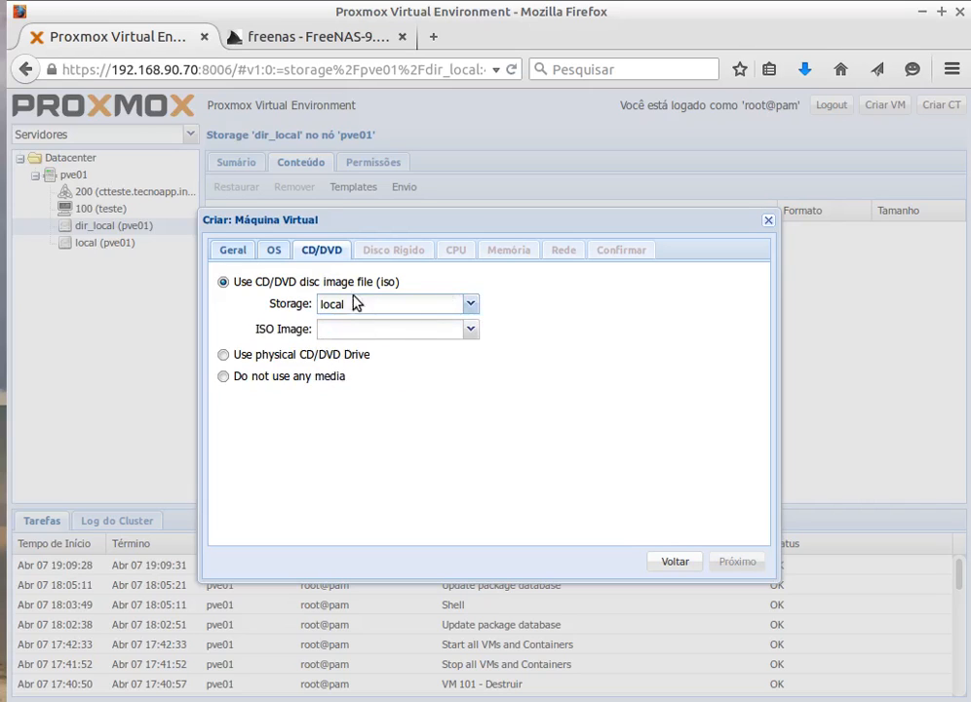
click(473, 331)
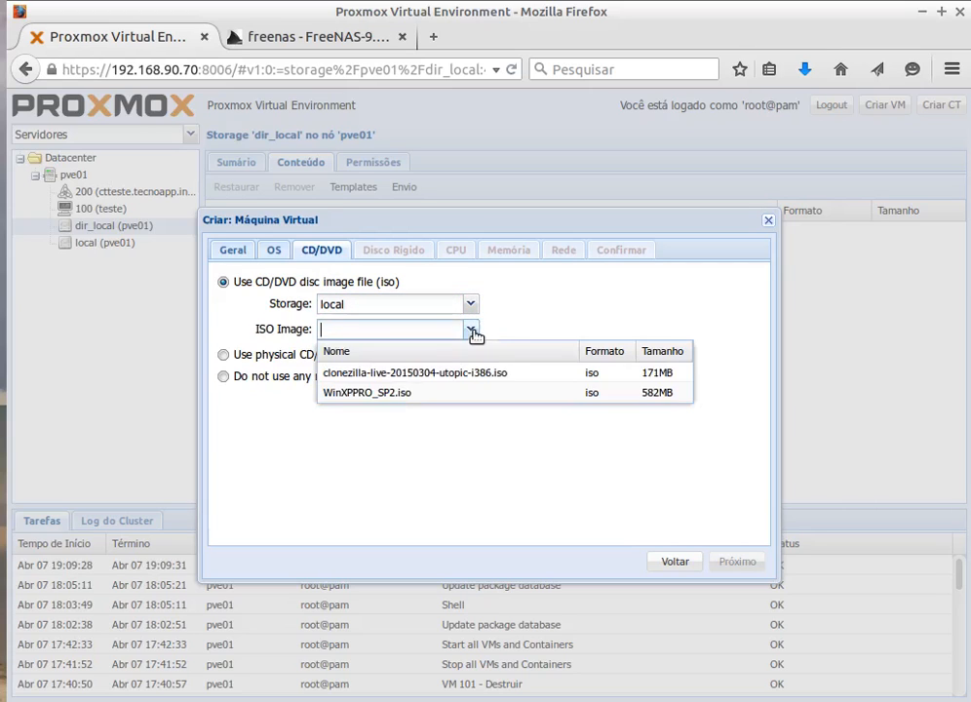
click(352, 398)
Step: Set the virtual hard disk to 1 GB, keeping it on dir_local in QEMU image format (qcow2)
click(393, 251)
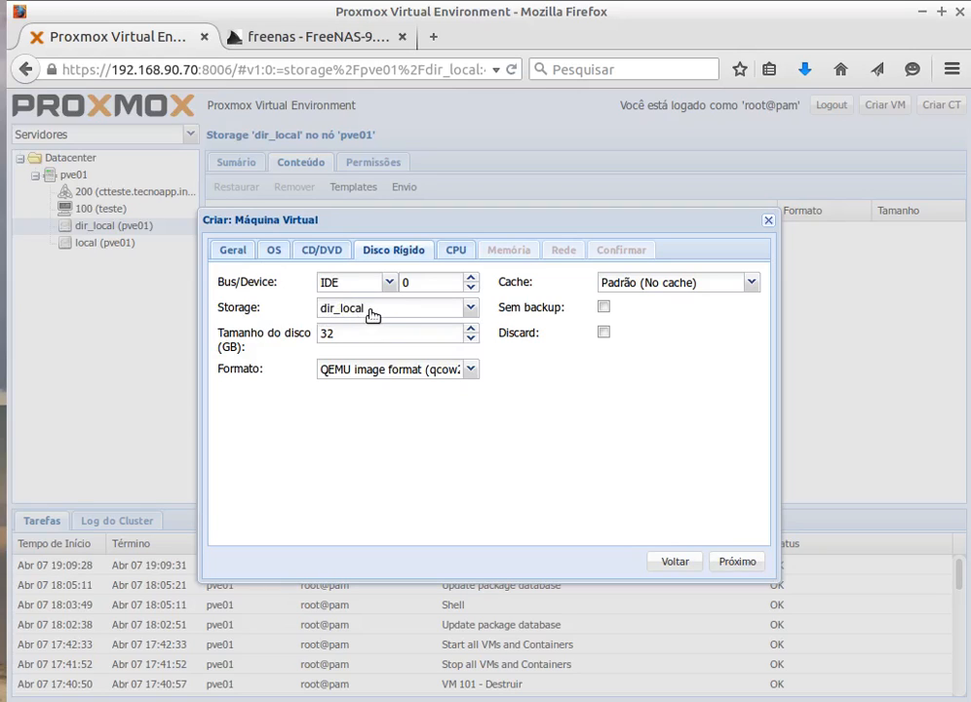
double_click(353, 332)
text(1)
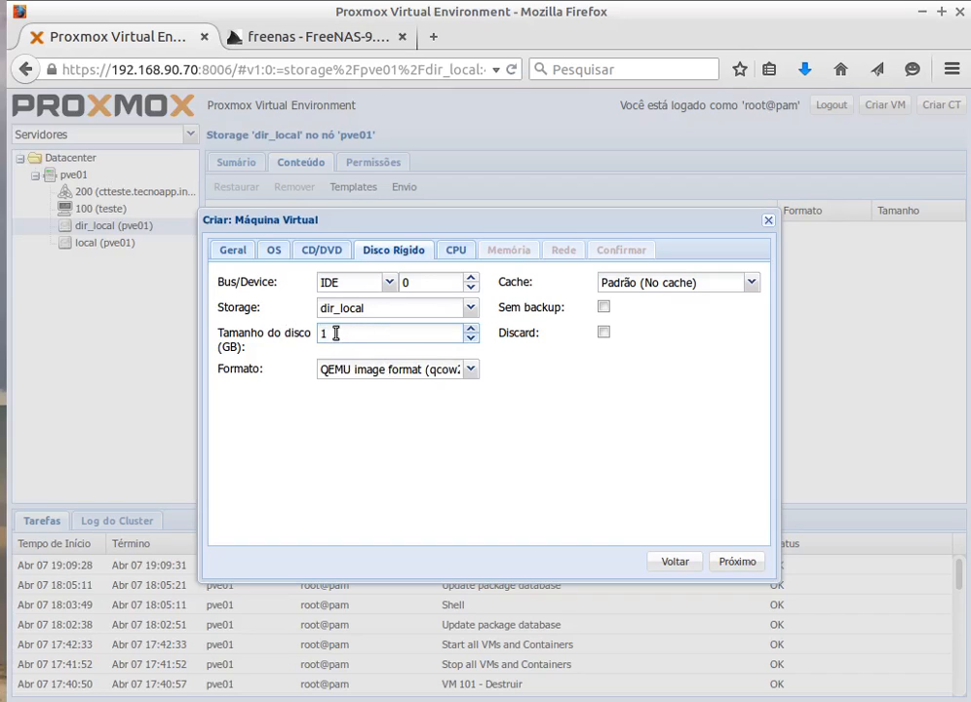
click(470, 369)
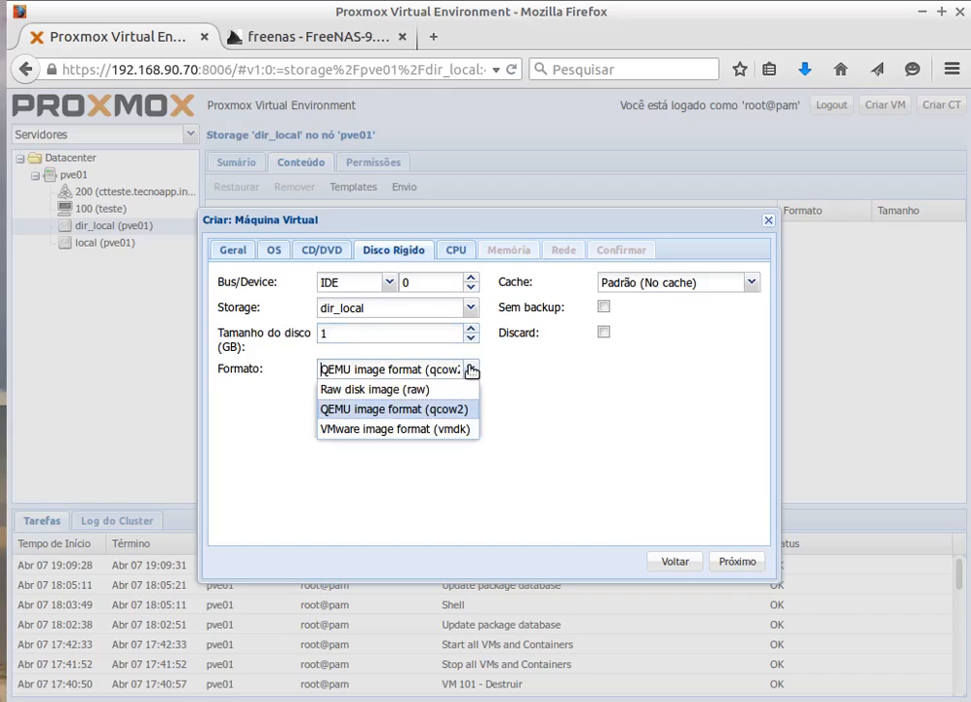
click(471, 369)
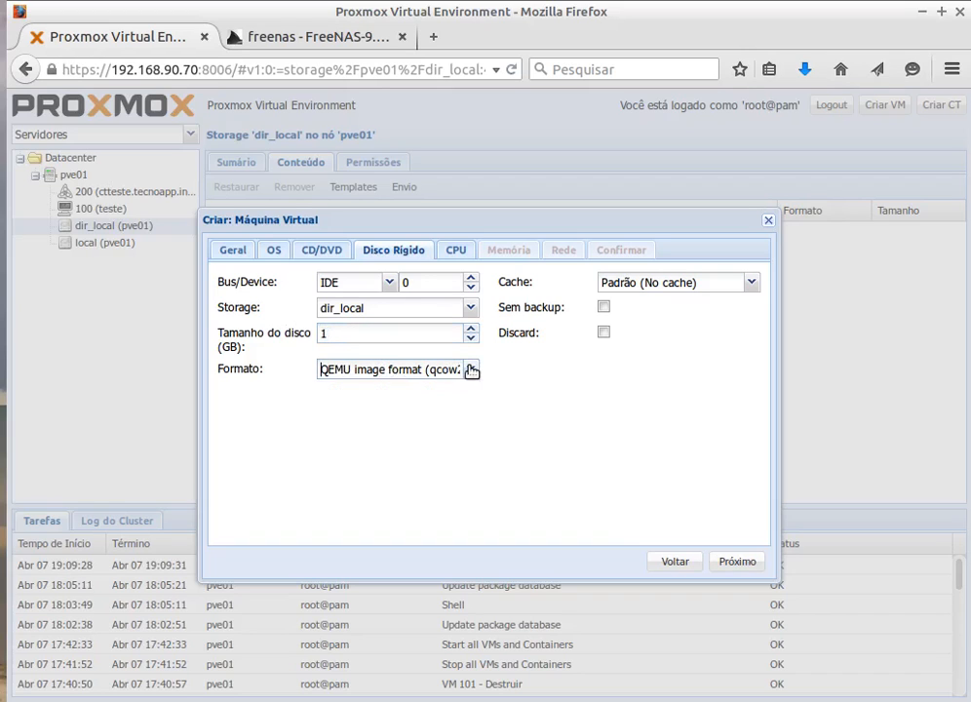
Step: Set the fixed memory to 256 MB, keep the default CPU and network settings, and finish creating the virtual machine
click(455, 255)
click(505, 256)
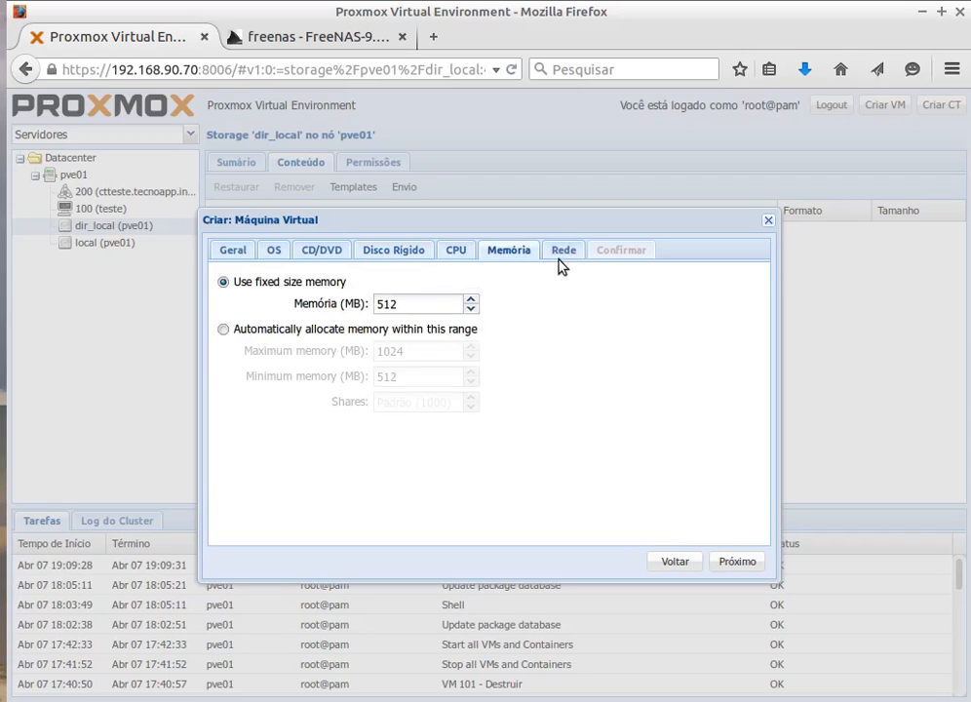
drag(401, 306, 314, 295)
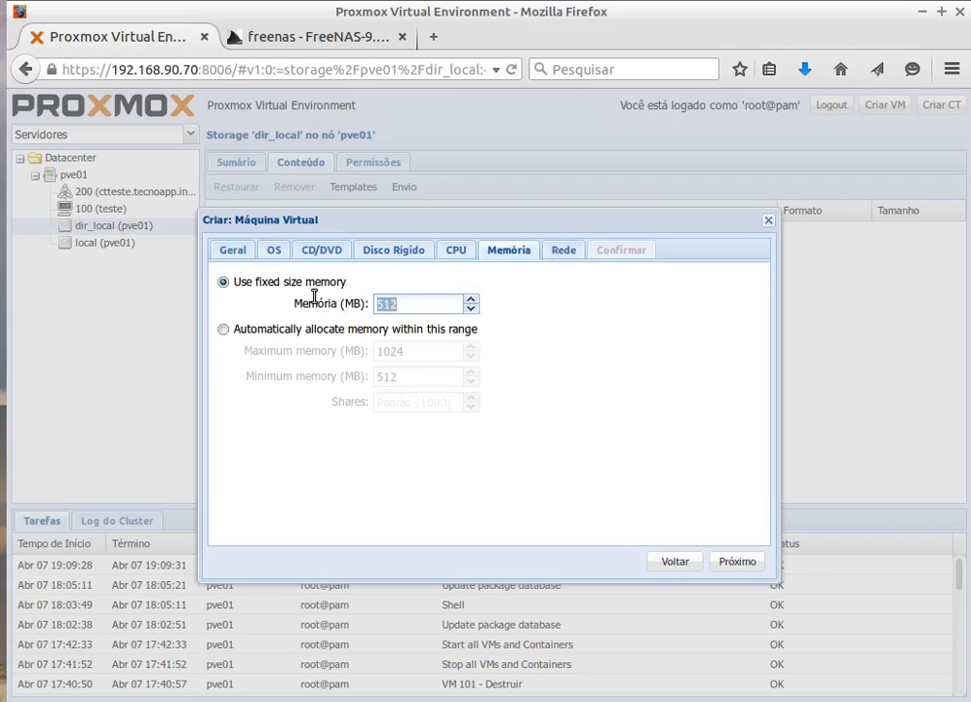
text(256)
click(563, 251)
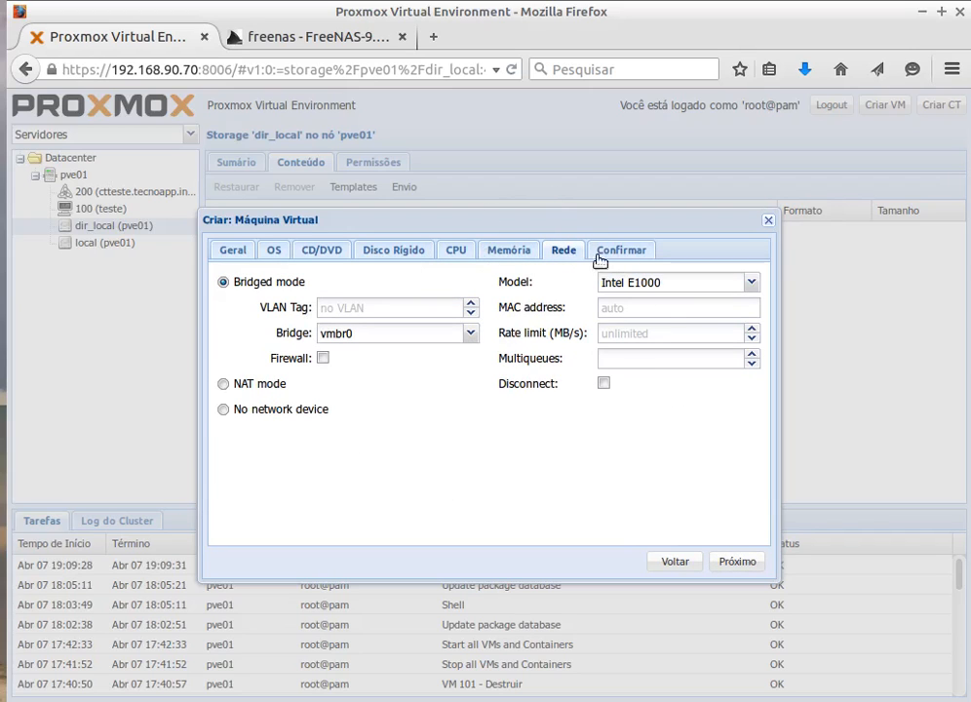
click(643, 253)
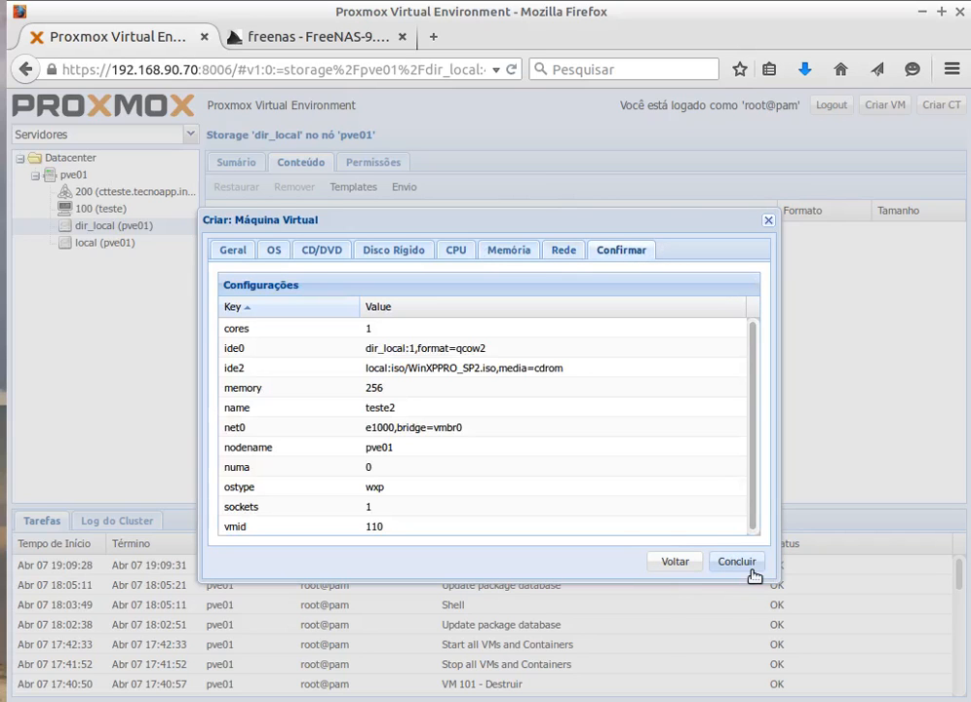
click(743, 563)
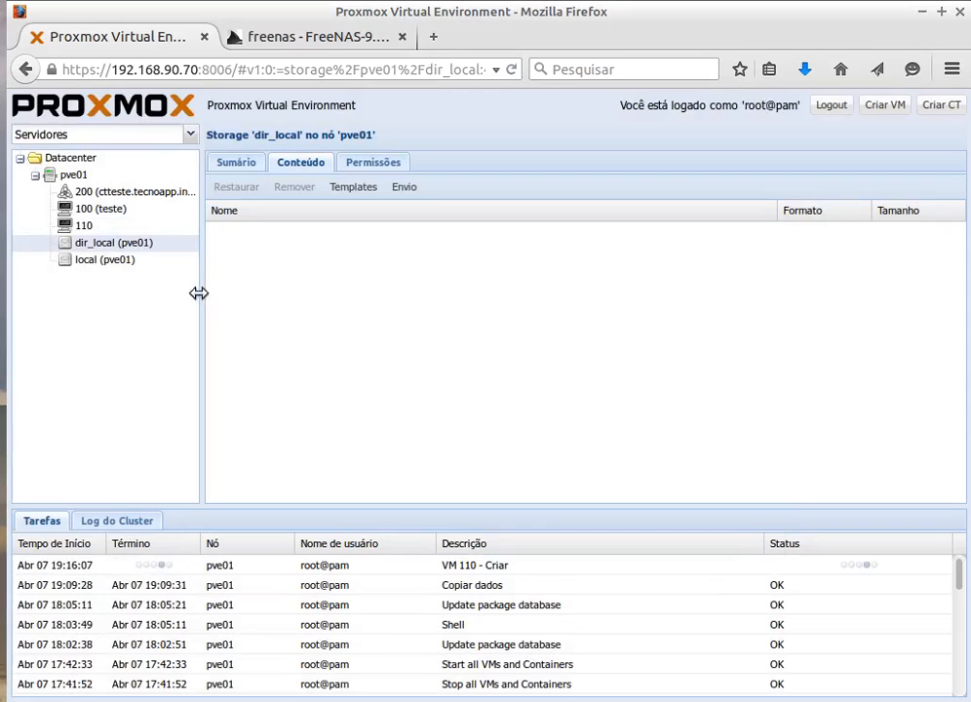
Step: Open the output of the VM 110 creation task, highlight the disk image path, and close the task viewer
double_click(516, 573)
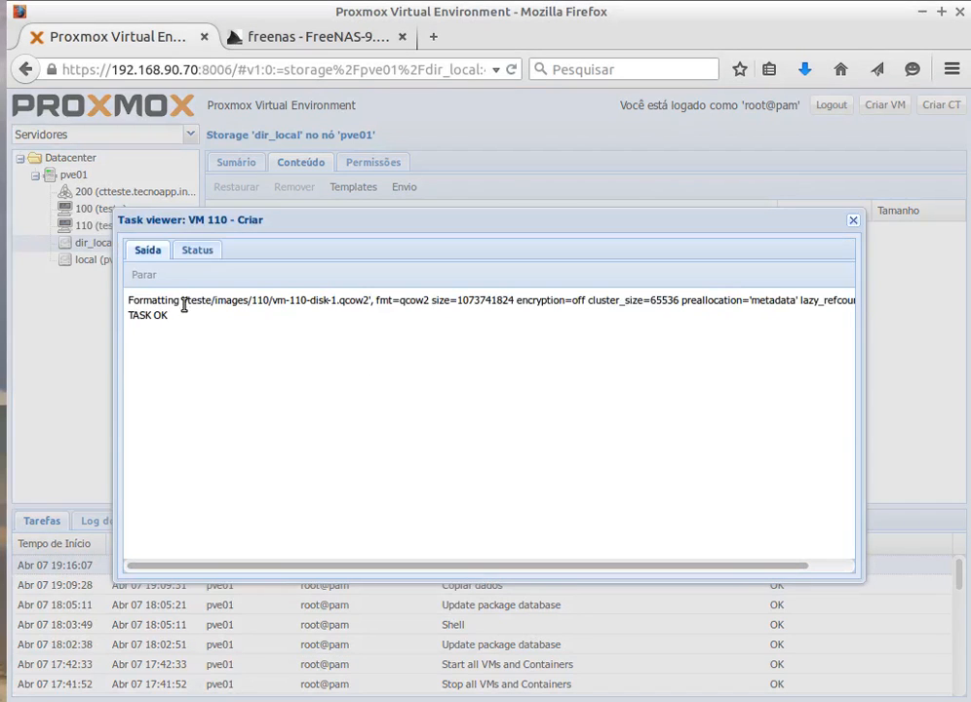
drag(154, 300, 332, 299)
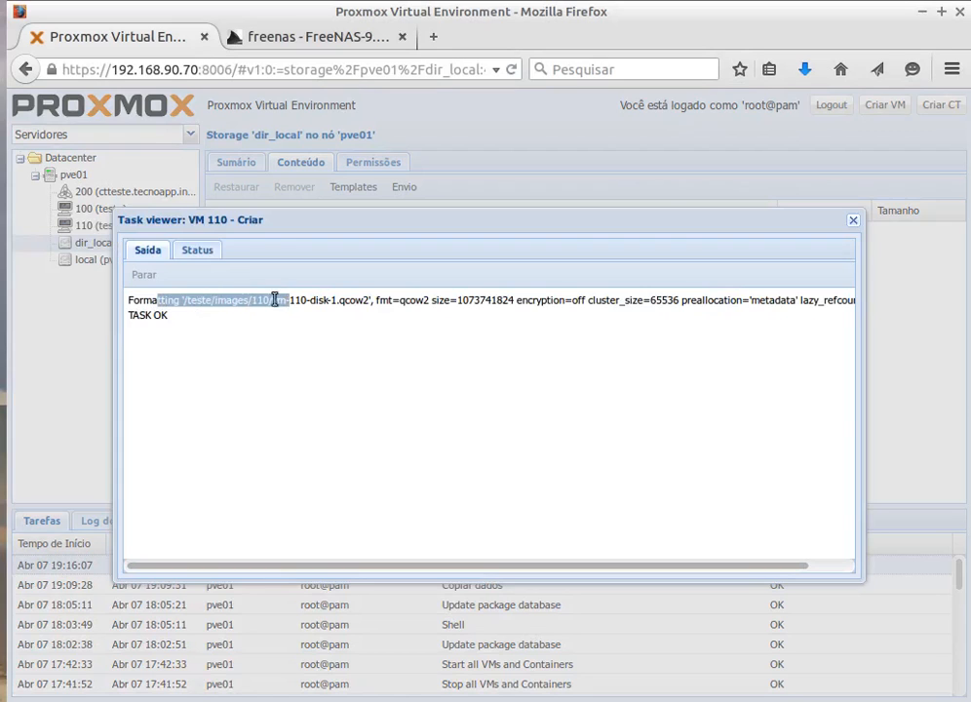
click(185, 297)
drag(185, 297, 373, 303)
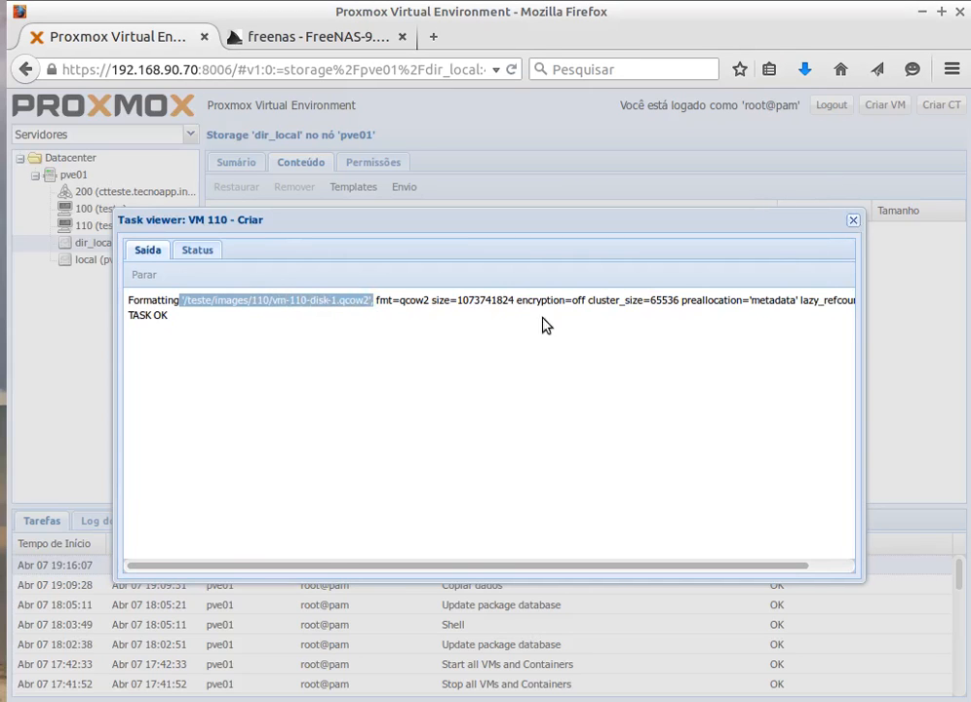
click(853, 221)
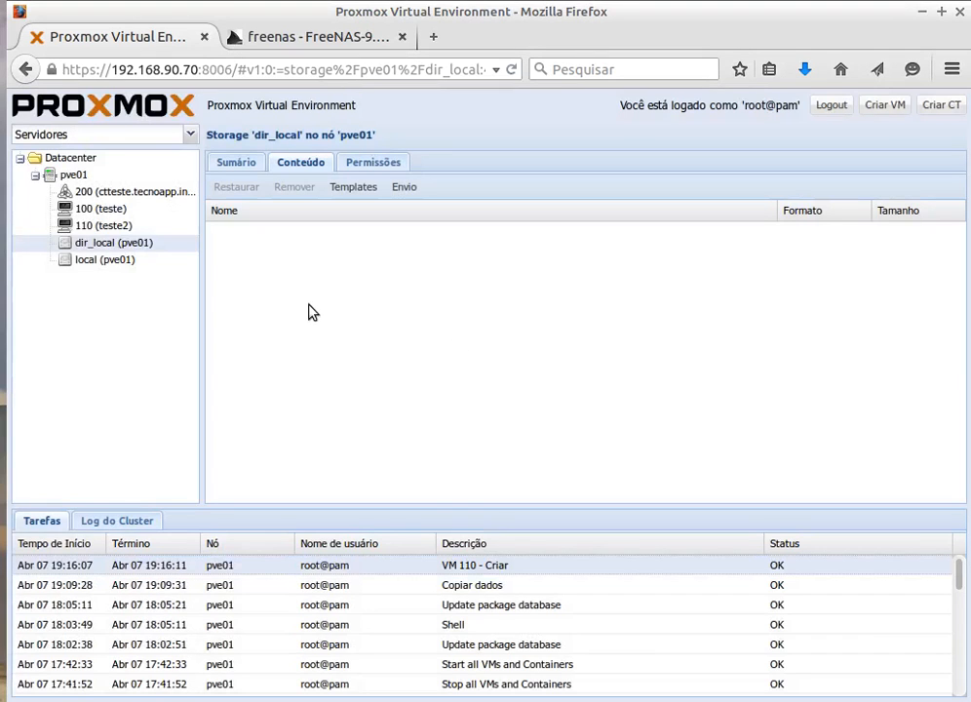
Step: Show the contents of the local and dir_local storages, ending on virtual machine 110
click(86, 259)
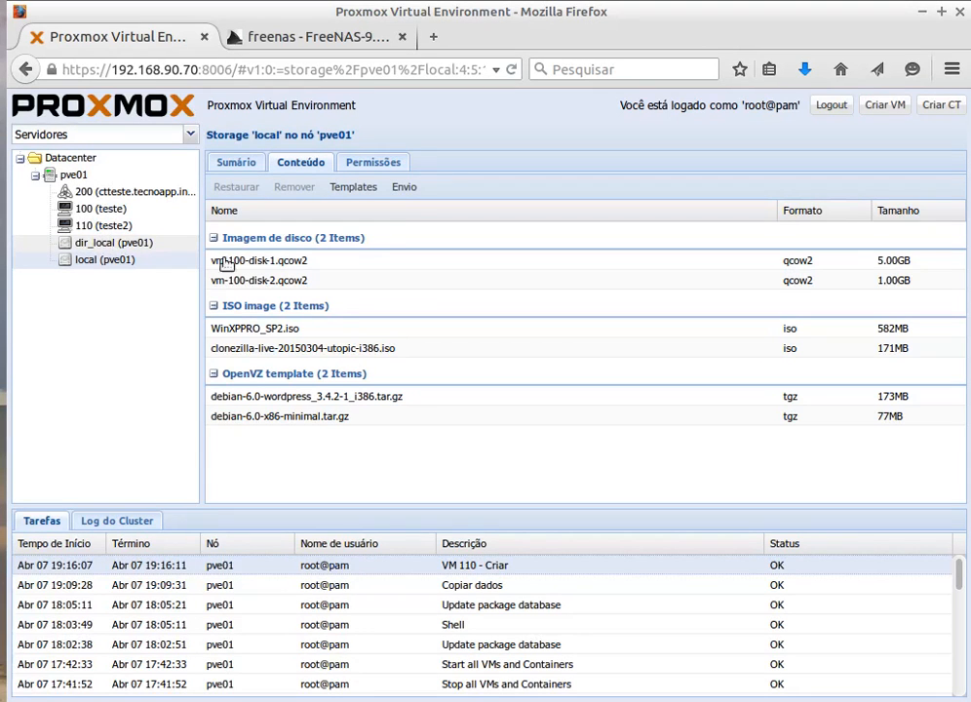
key(Up)
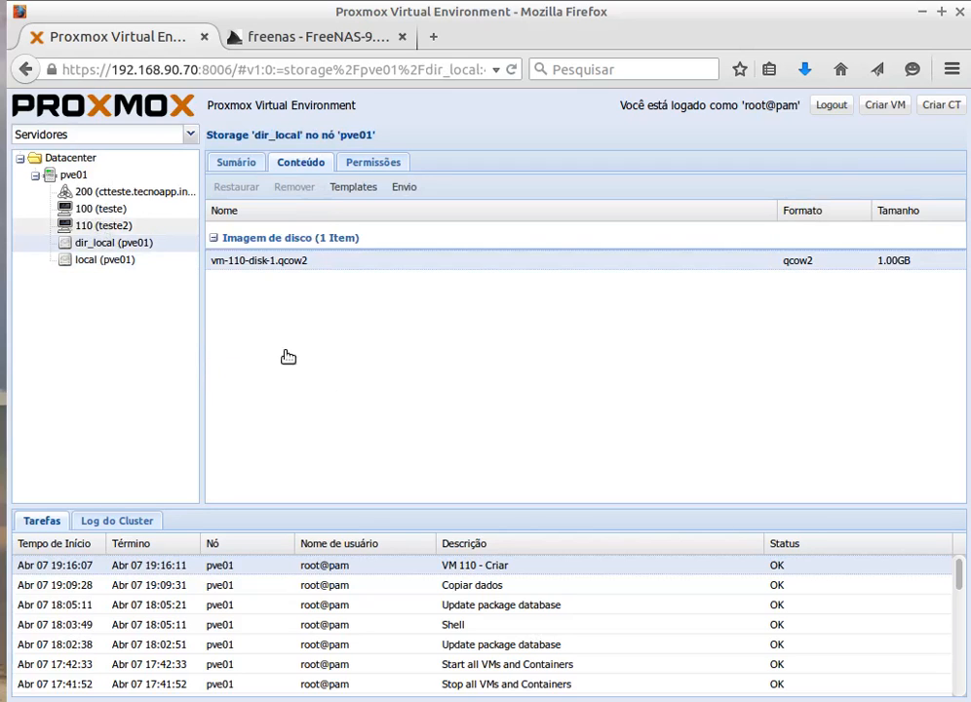
key(Up)
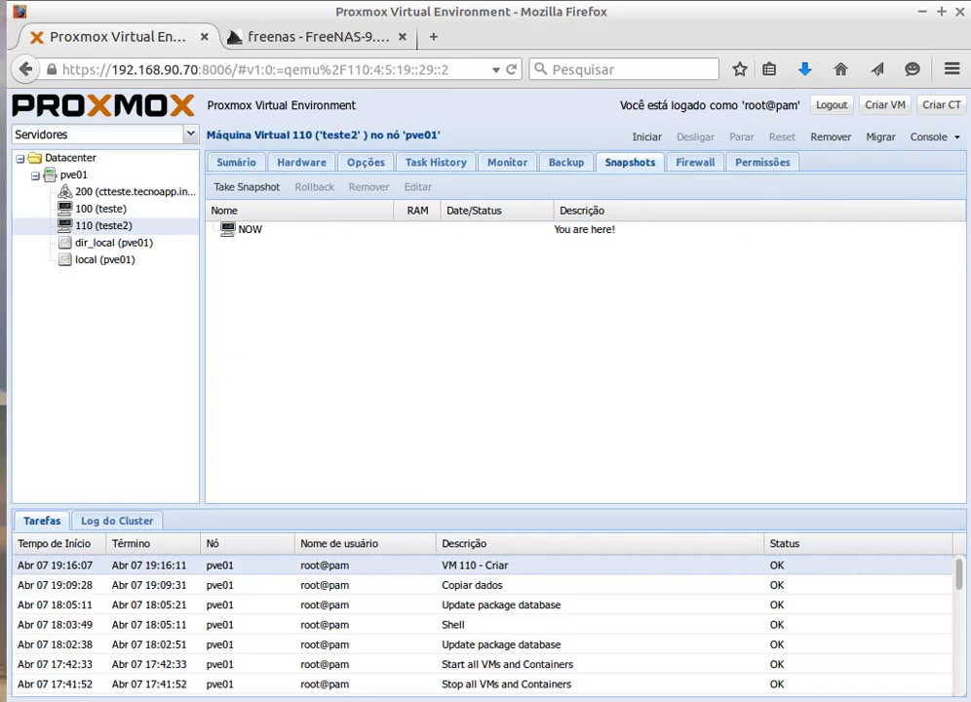
Step: Switch to the terminal, enter the images directory under /teste, and list its contents
key(alt+Tab)
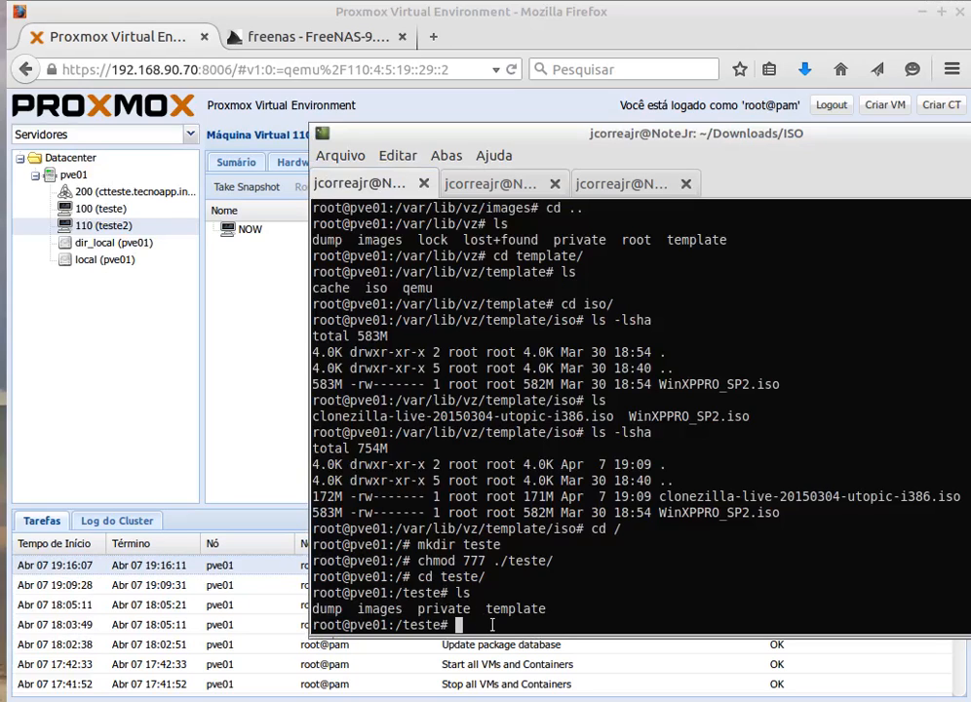
text(cd images/)
key(Return)
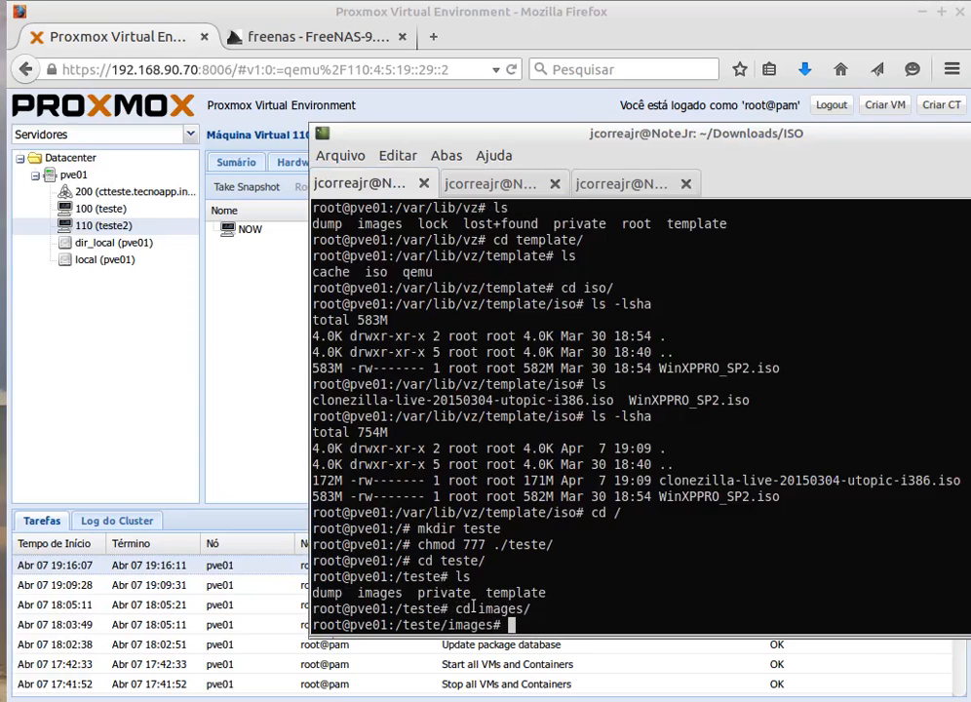
text(ls)
key(Return)
Step: Enter the 110 directory inside /teste/images and list its files
text(cd 110/)
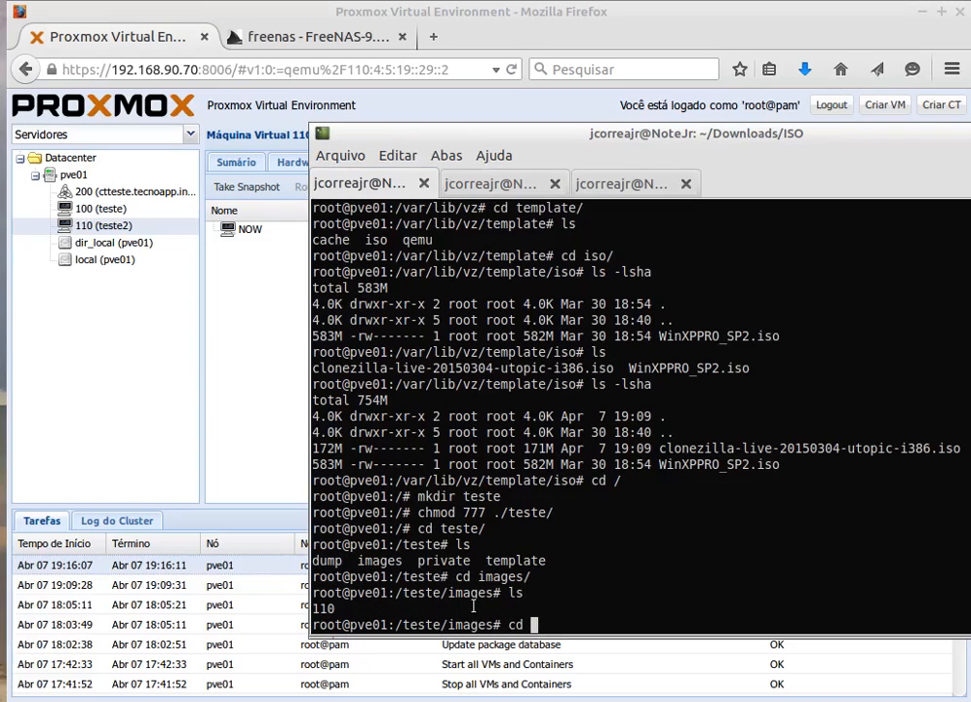
key(Return)
key(Return)
text(ls)
key(Return)
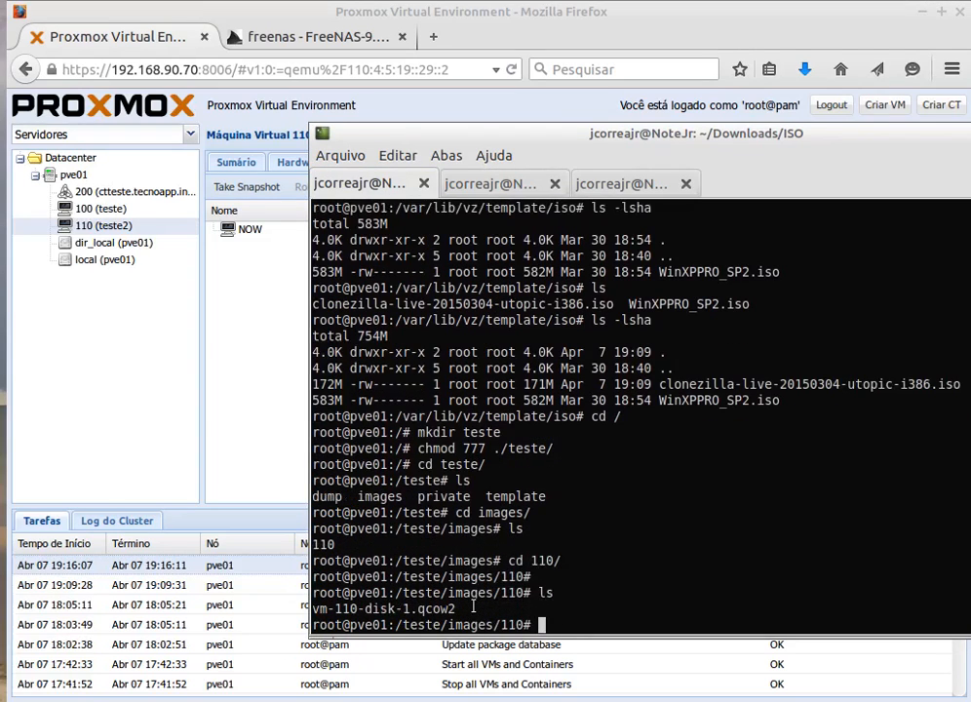
Step: List the 110 directory in detail with ls -lsha and highlight the disk image's size and file name
text(ls -lsha)
key(Return)
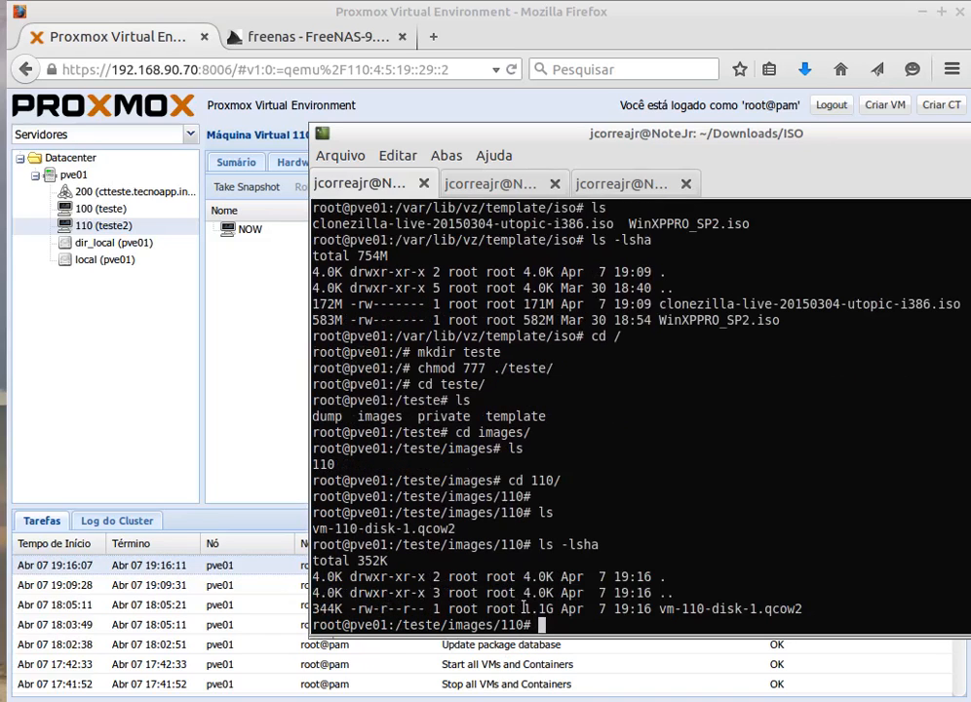
drag(524, 606, 572, 608)
drag(805, 608, 652, 610)
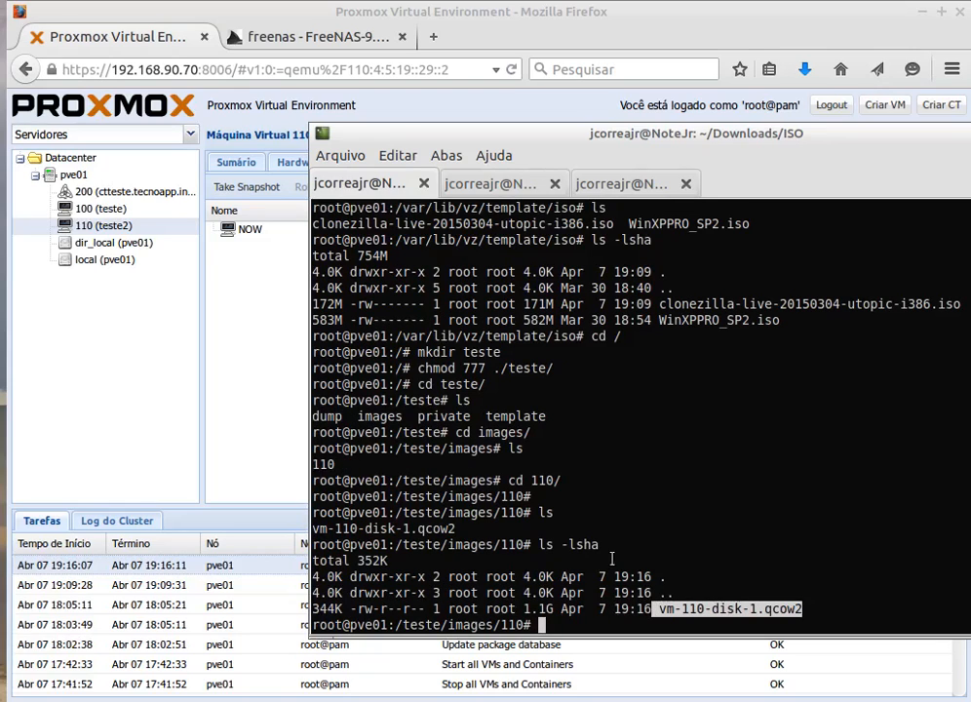
Step: Return to Proxmox in the browser and remove virtual machine 110 (teste2), confirming the deletion
click(541, 34)
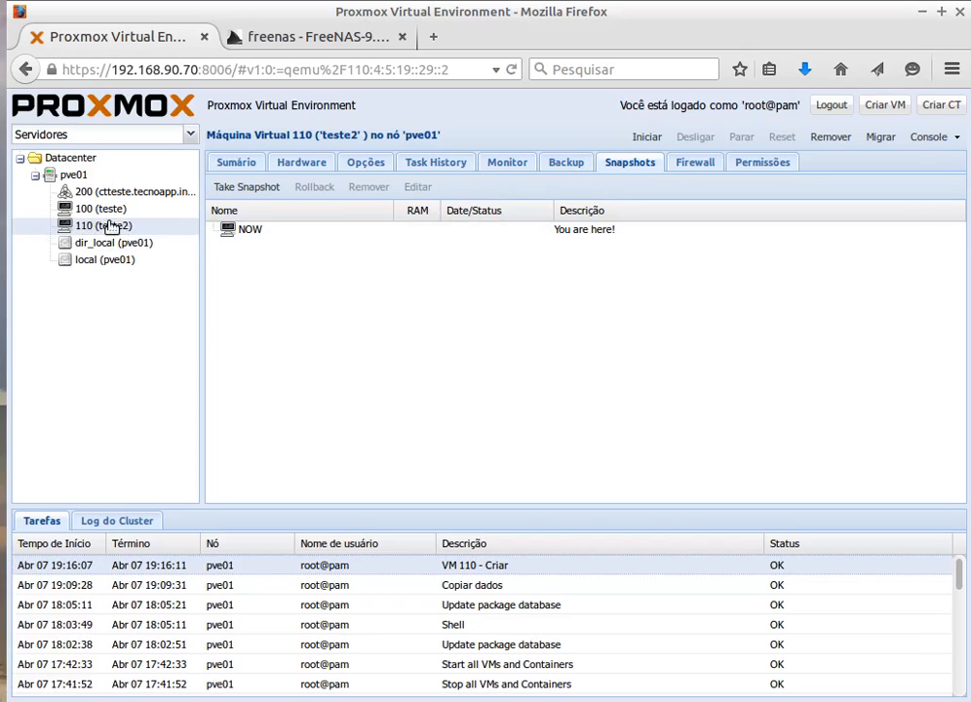
click(842, 142)
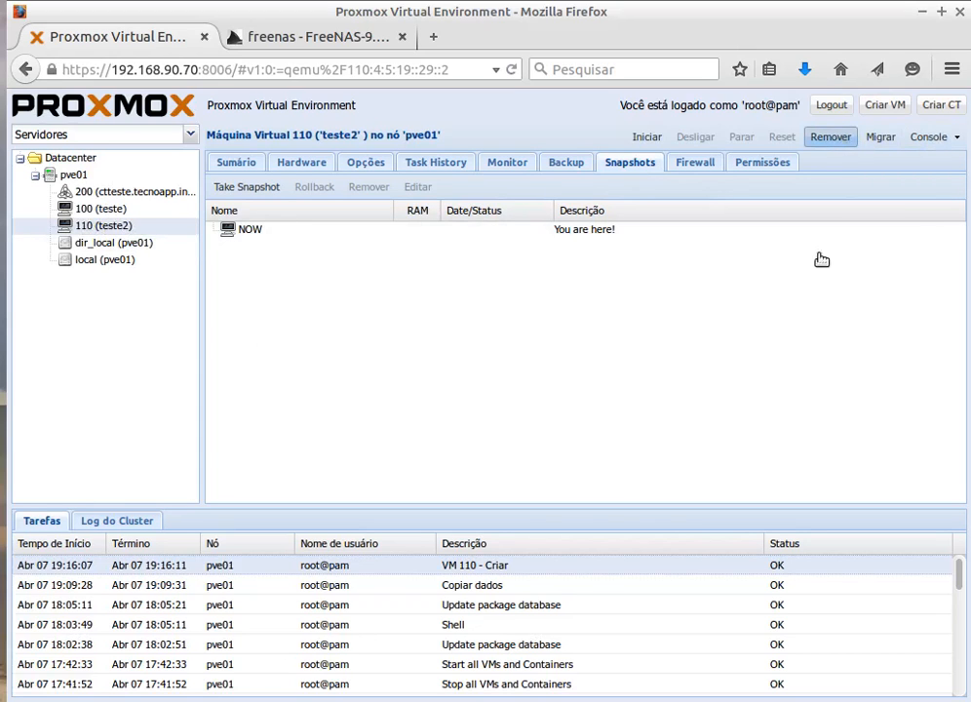
click(458, 433)
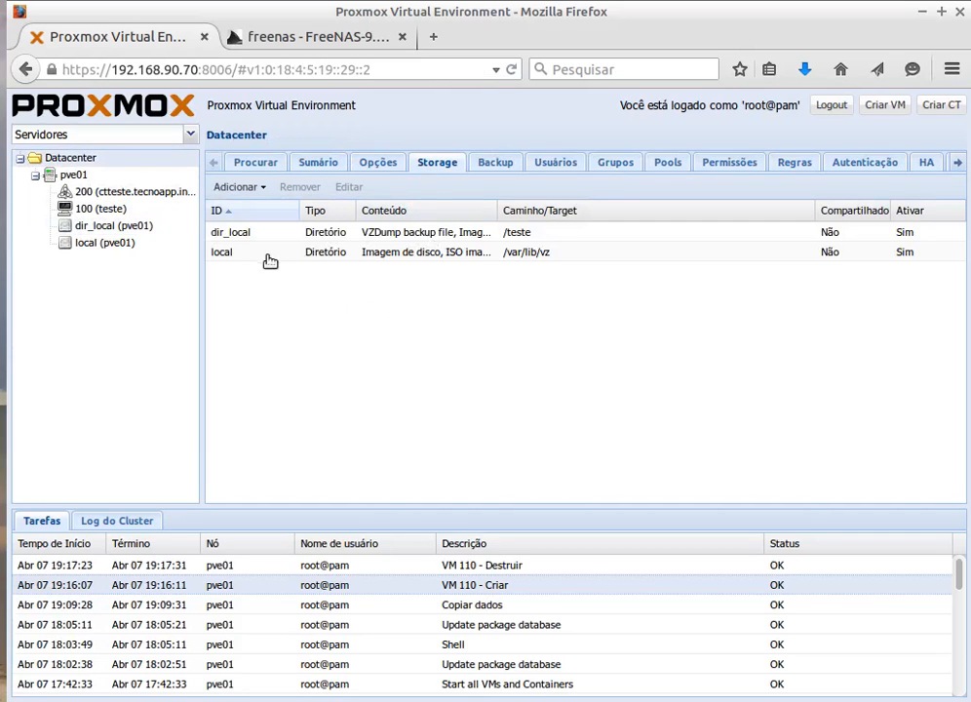
Step: Remove the dir_local storage entry from the Datacenter and confirm the removal
click(239, 236)
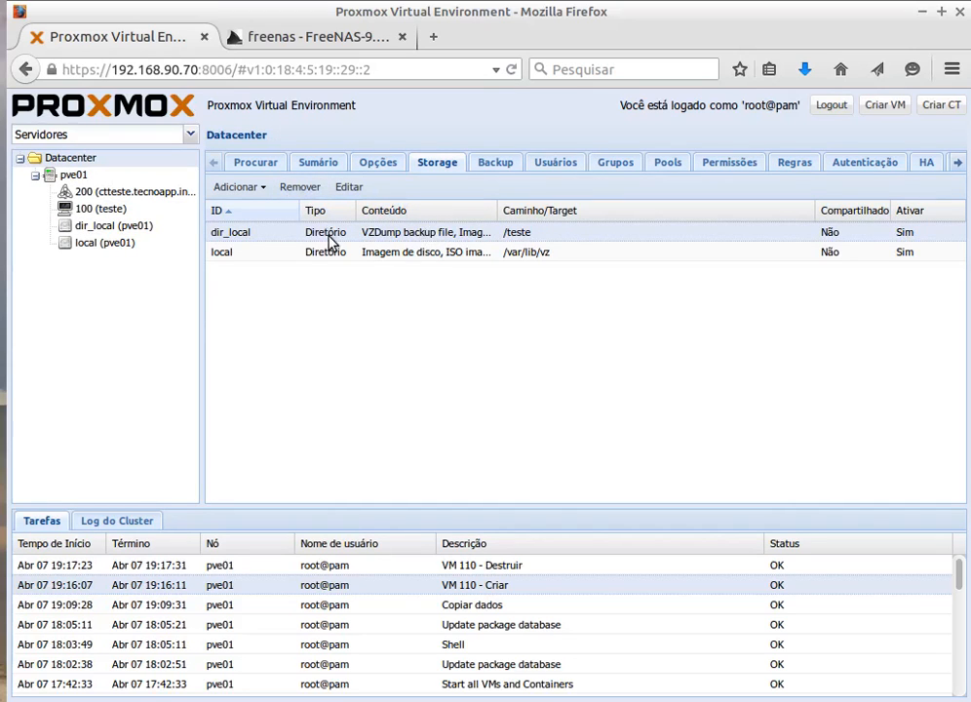
click(305, 187)
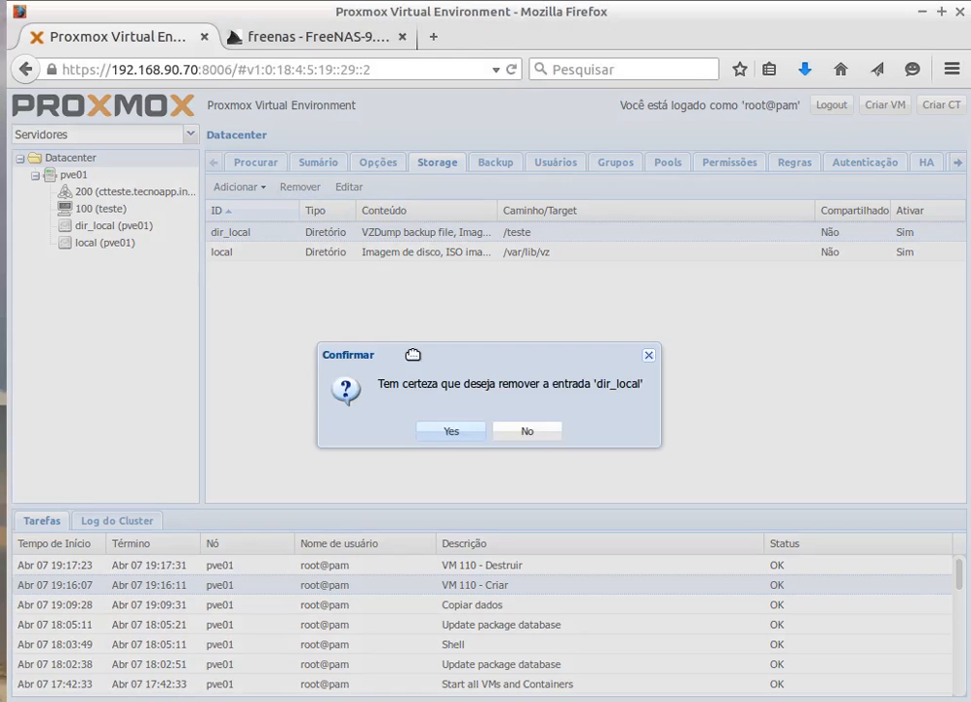
click(451, 431)
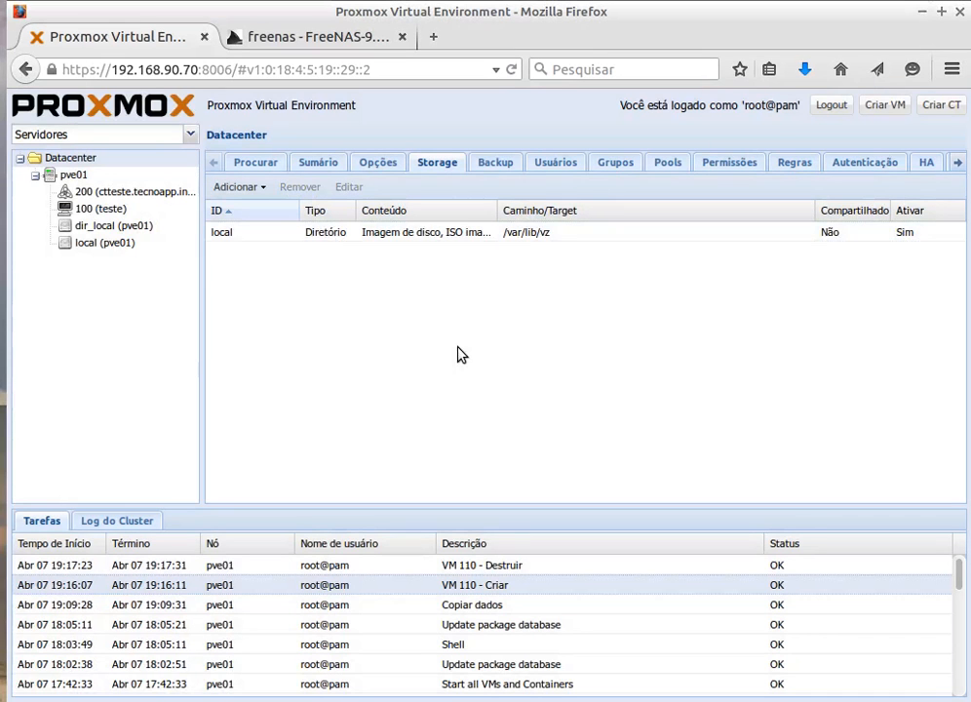
Step: Switch to the terminal, change to the /teste directory from the root, and list its contents
key(alt+Tab)
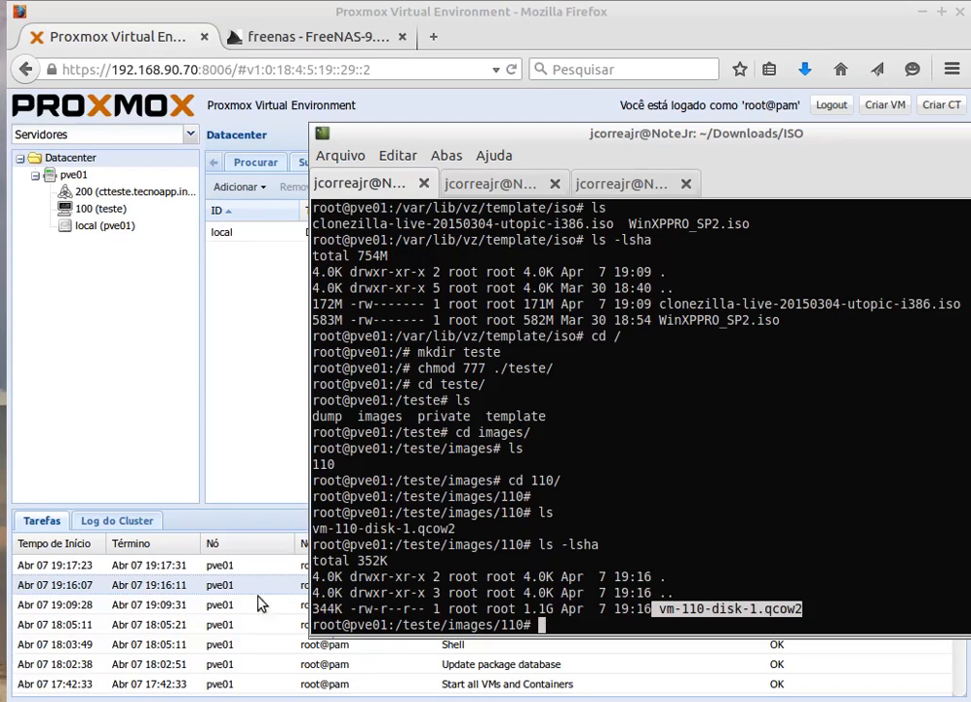
text(cd /)
key(Return)
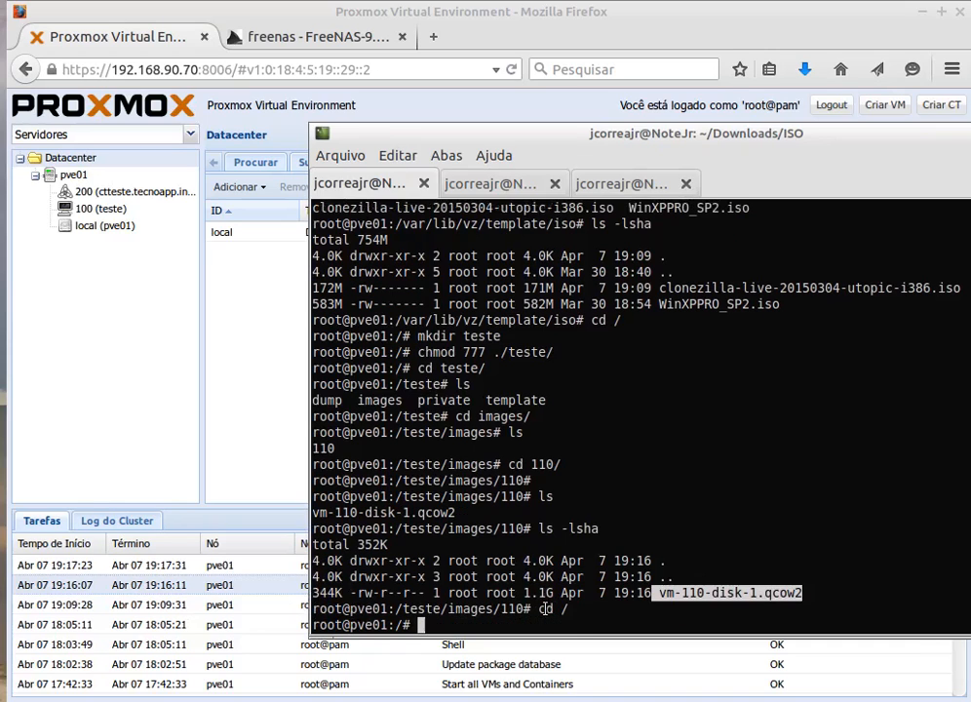
text(cd teste)
key(Tab)
key(Return)
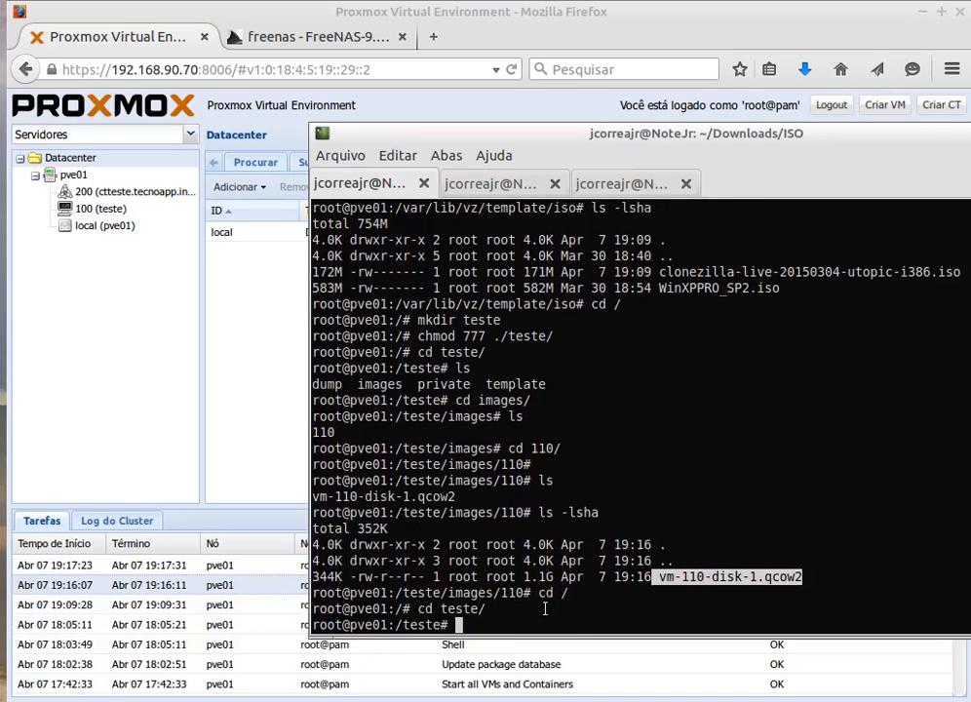
text(ls)
key(Return)
Step: Enter the images directory inside /teste again and list what remains in it
text(cd i)
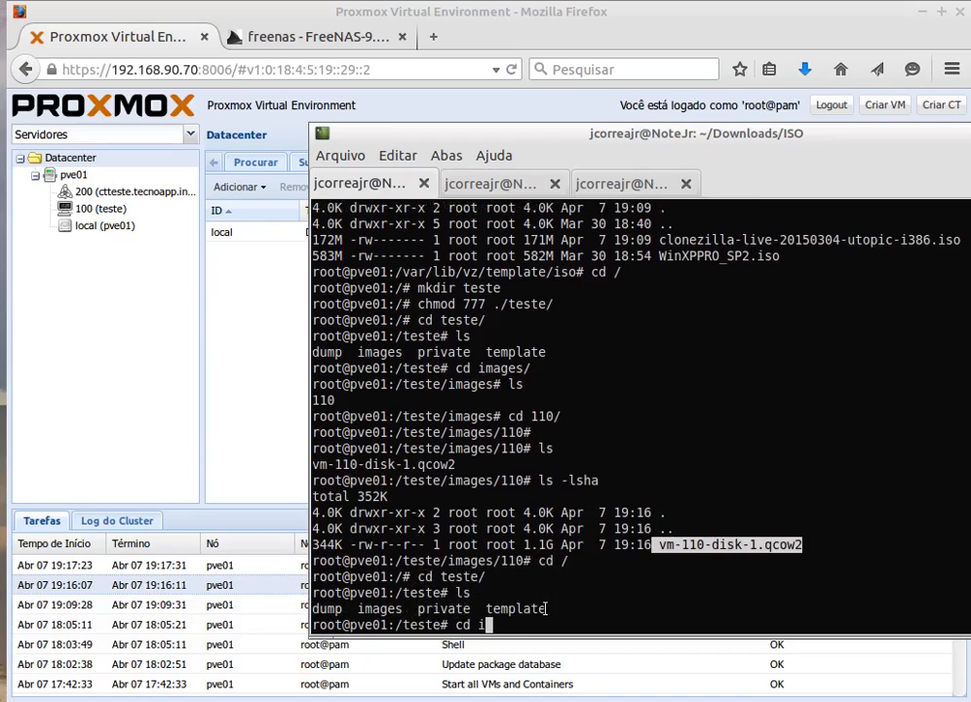
key(Tab)
key(Return)
text(ls)
key(Return)
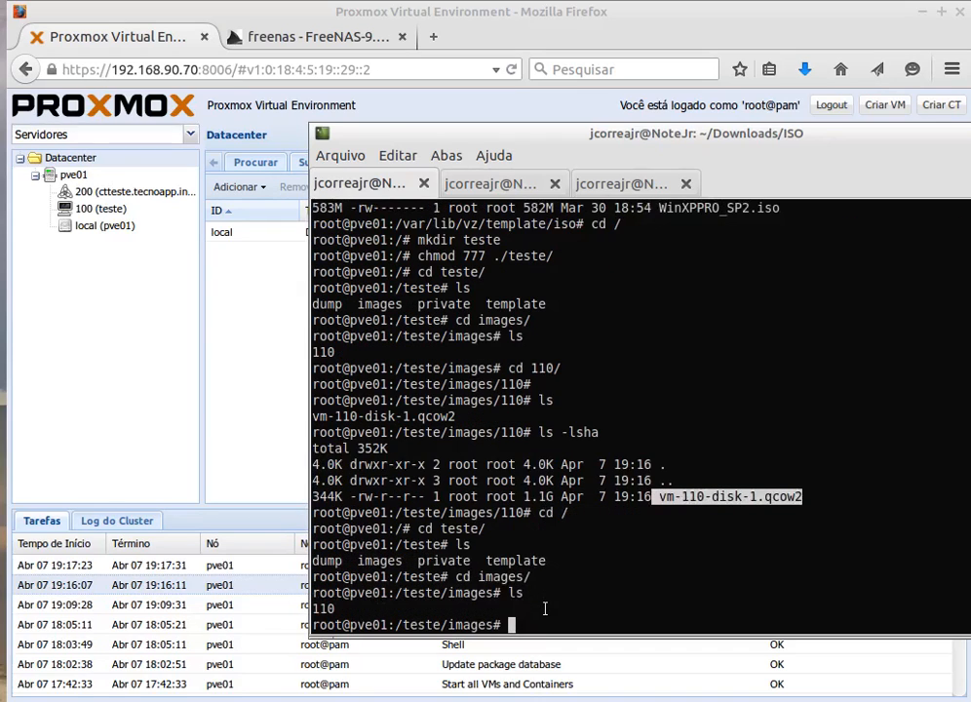
Step: Enter the 110 directory and list it to check for leftover disk images
text(cd 110/)
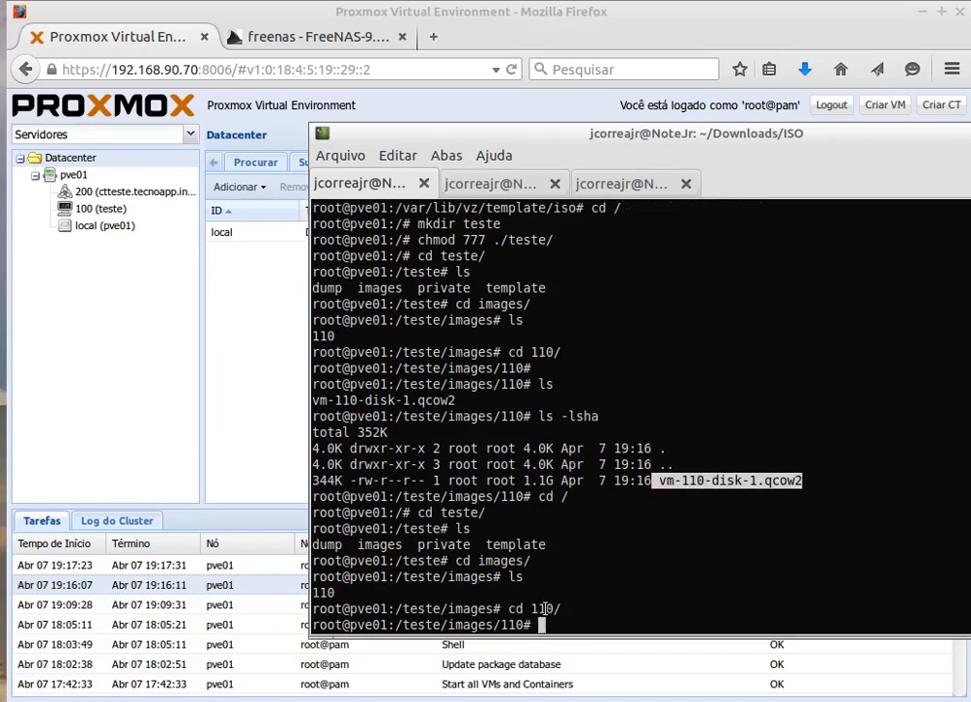
key(Return)
key(Return)
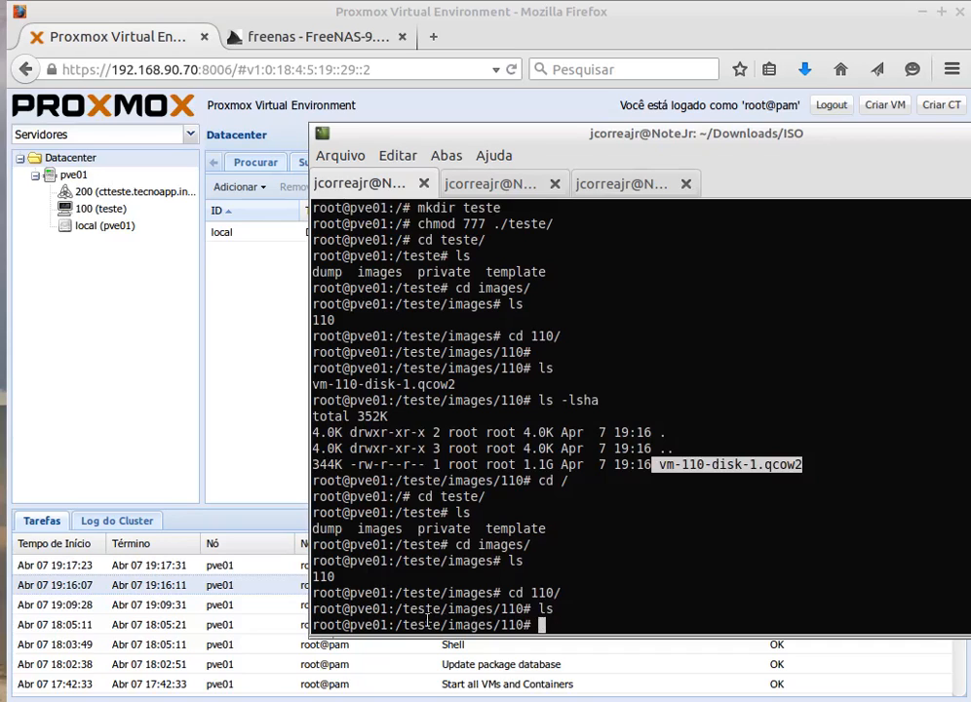
Step: Return to Proxmox in the browser and review the storage types that can be added to the Datacenter, adding none
click(137, 293)
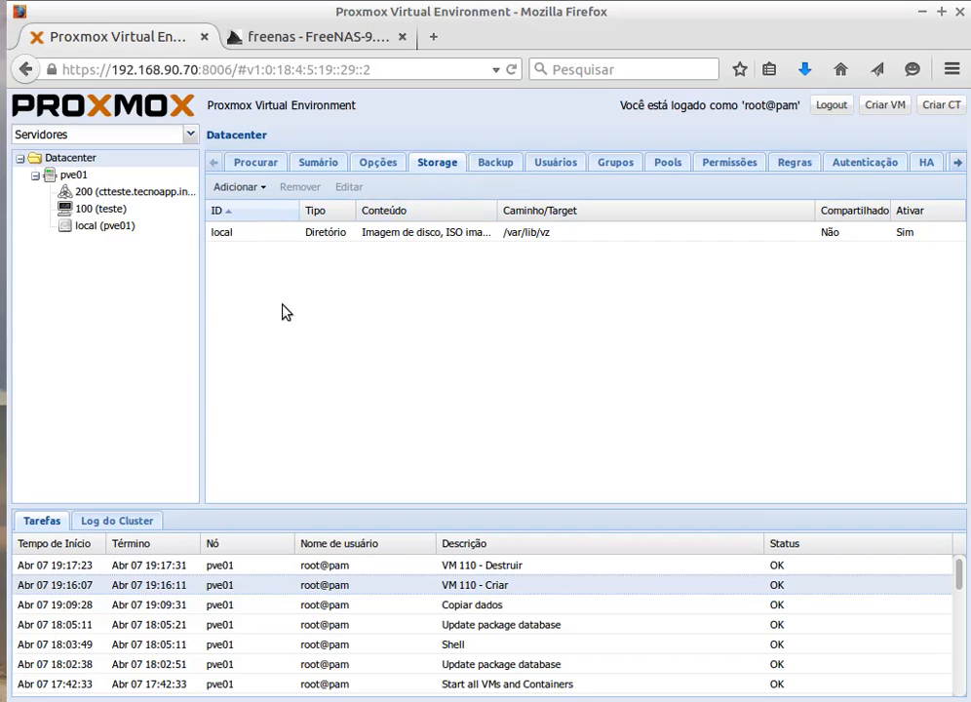
click(268, 192)
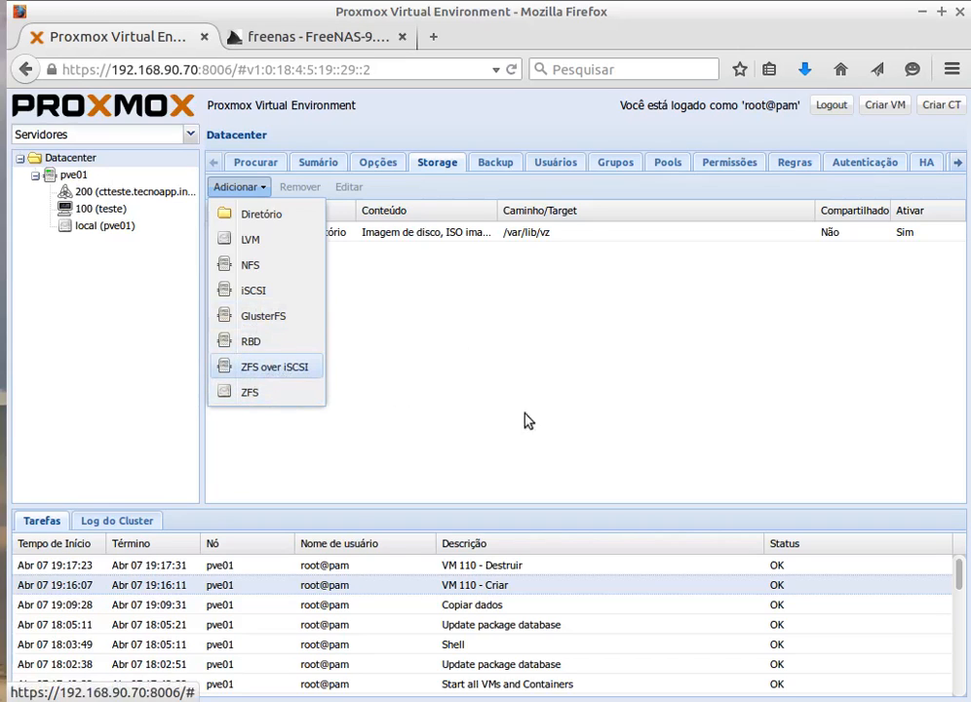
click(579, 390)
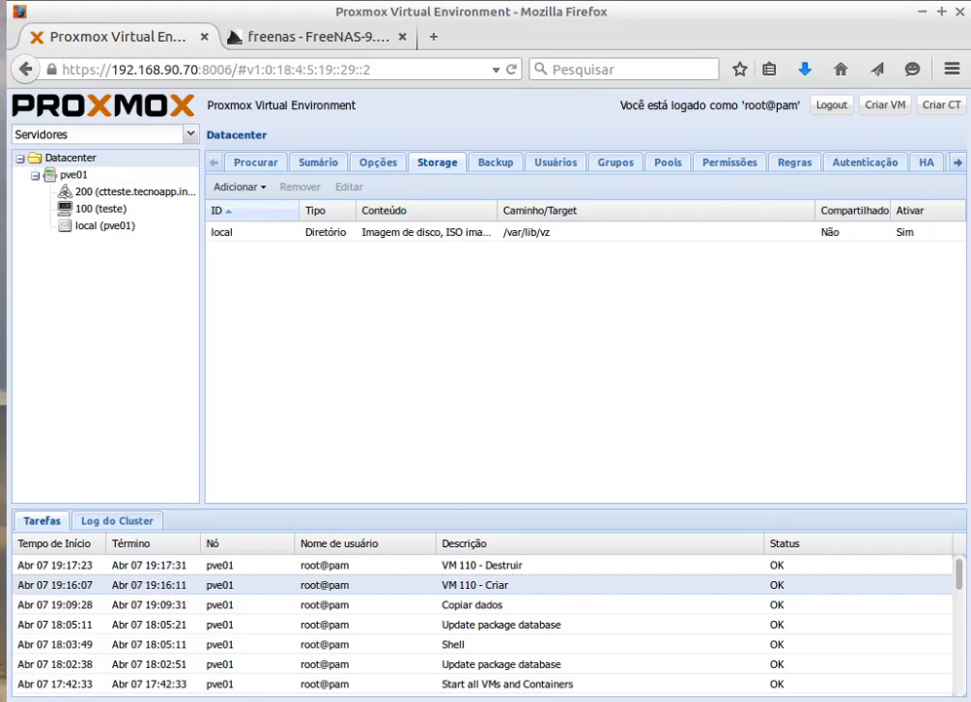
click(70, 700)
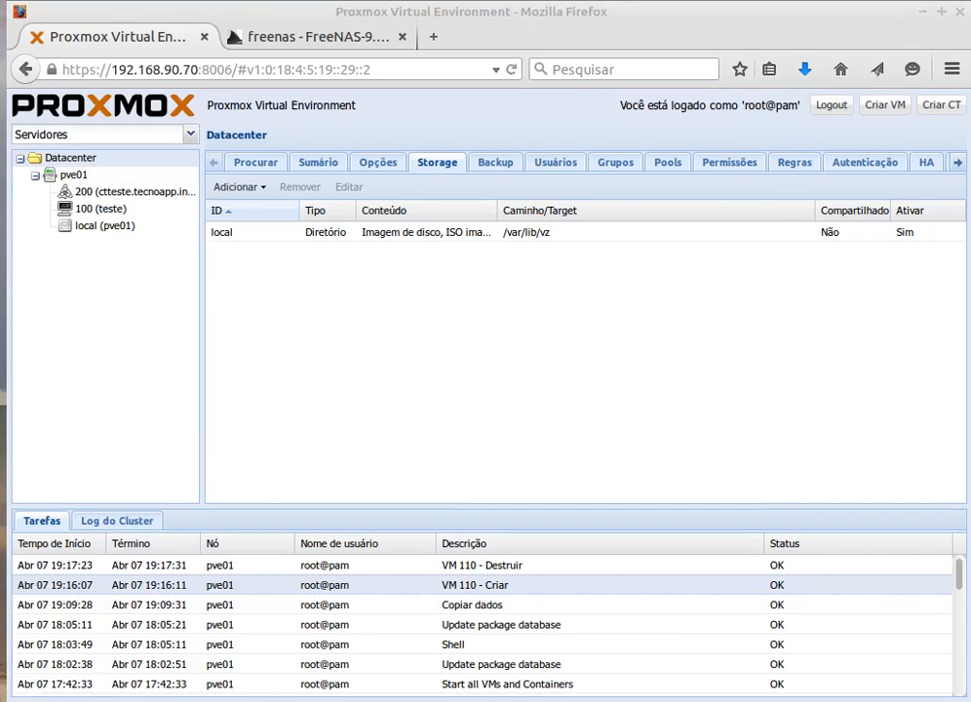